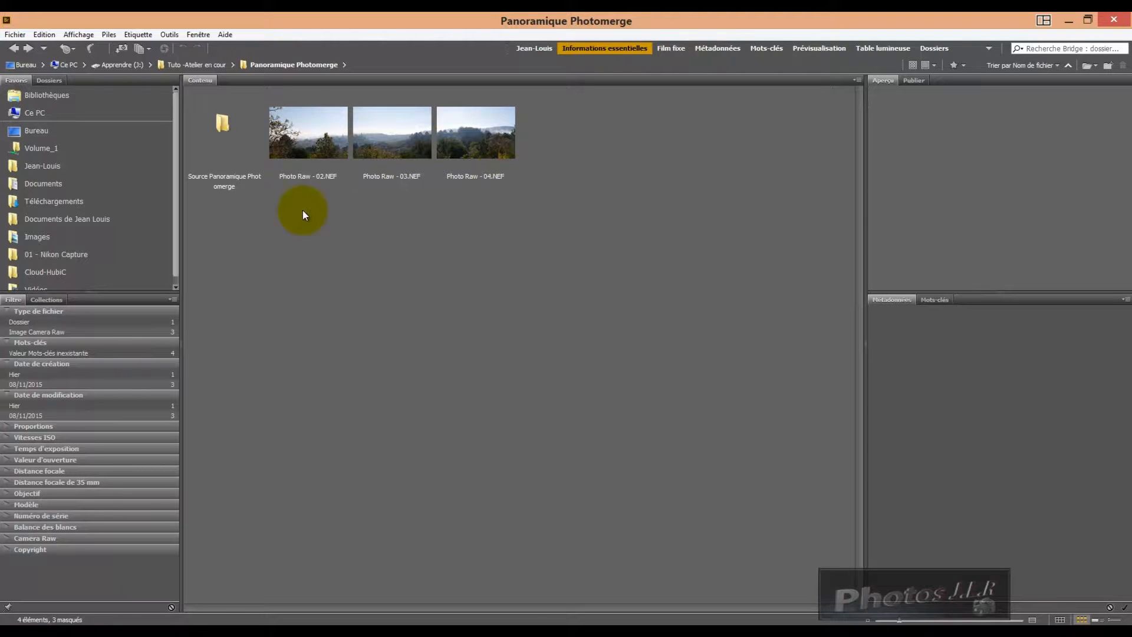
- Open the three photos Photo Raw - 02.NEF, 03.NEF and 04.NEF together in Camera Raw
left_click_drag(304, 197, 536, 121)
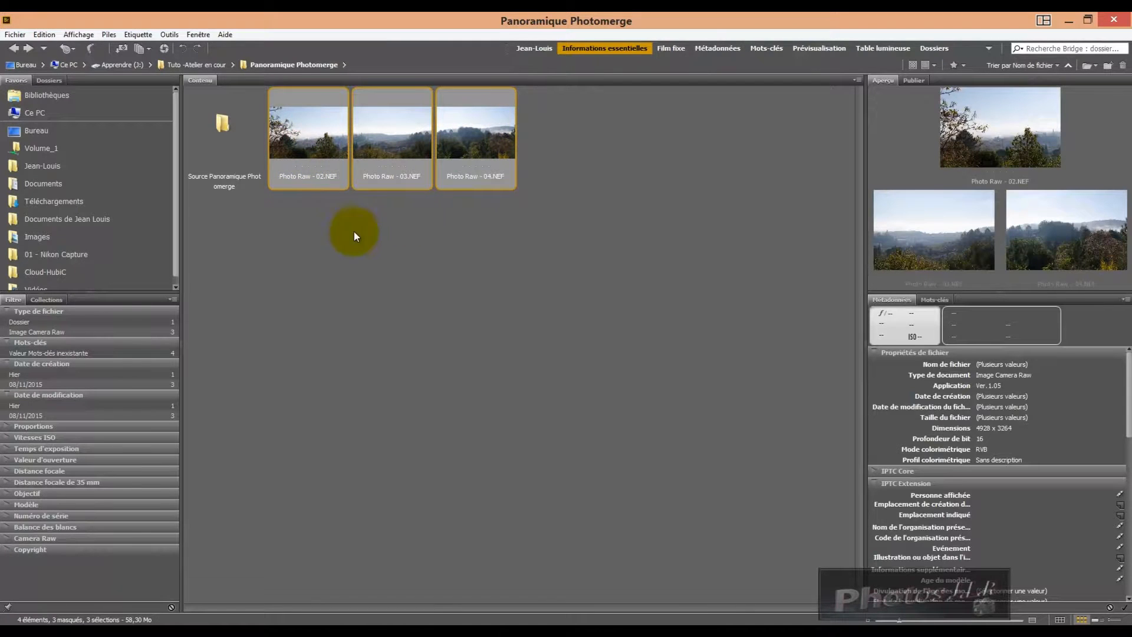
right_click(311, 125)
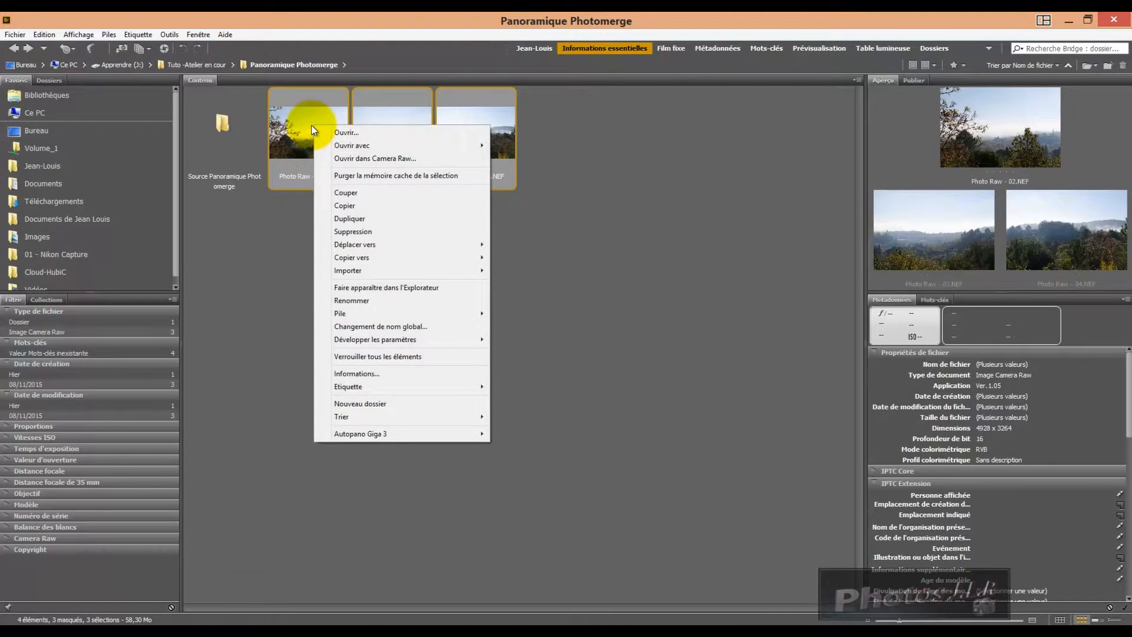
left_click(380, 158)
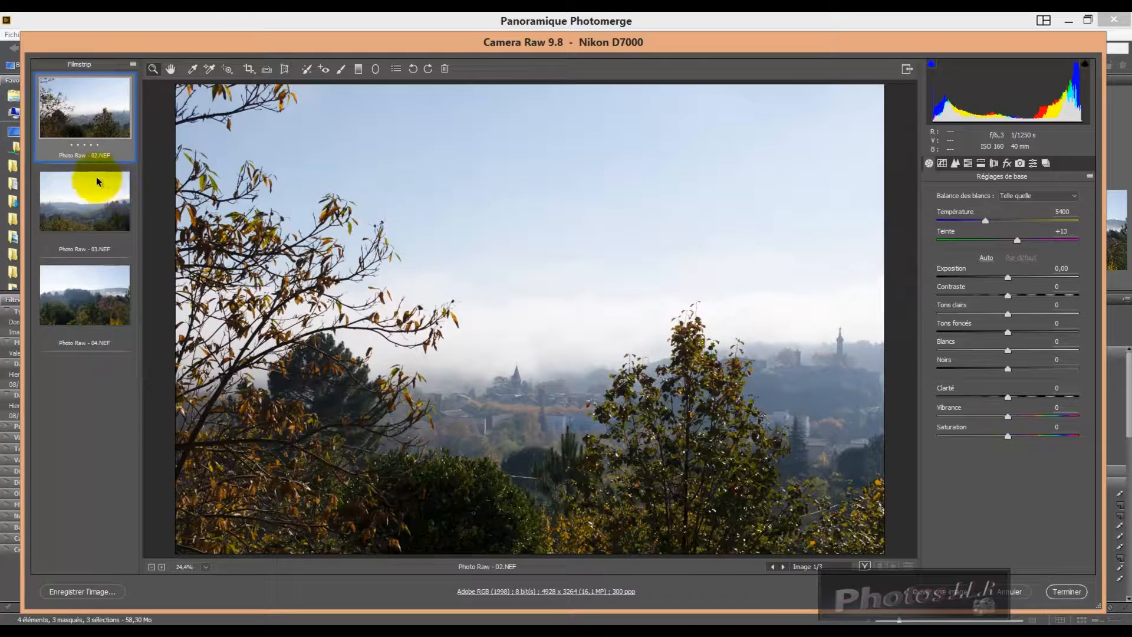
- Select all three photos in the filmstrip and set their white balance to Lumière naturelle
left_click(134, 65)
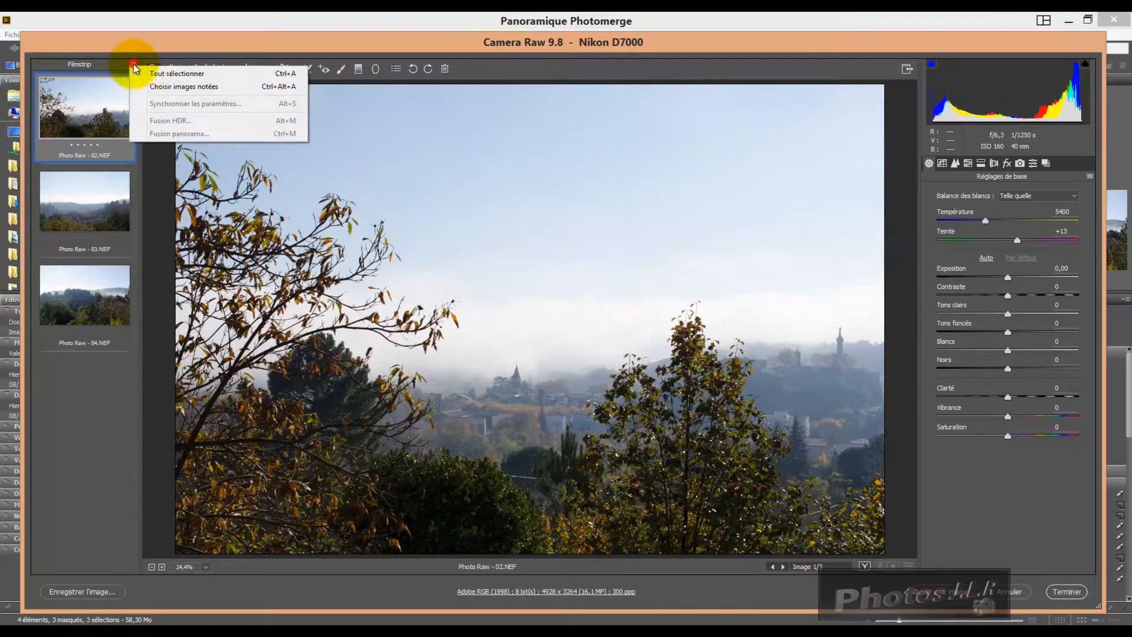
left_click(176, 73)
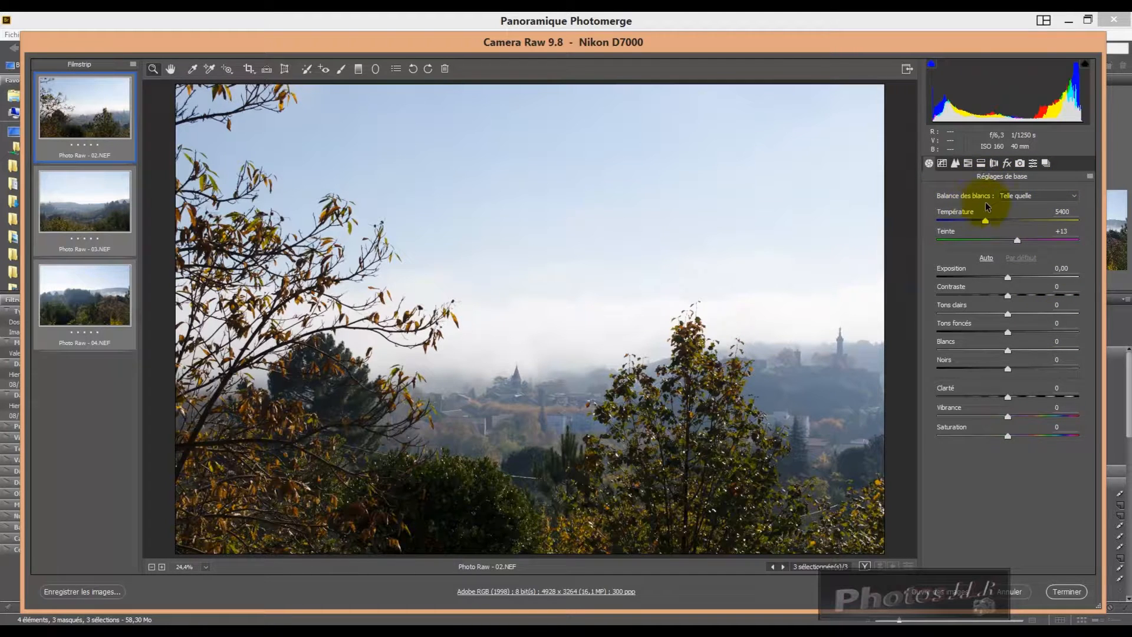
left_click(1075, 197)
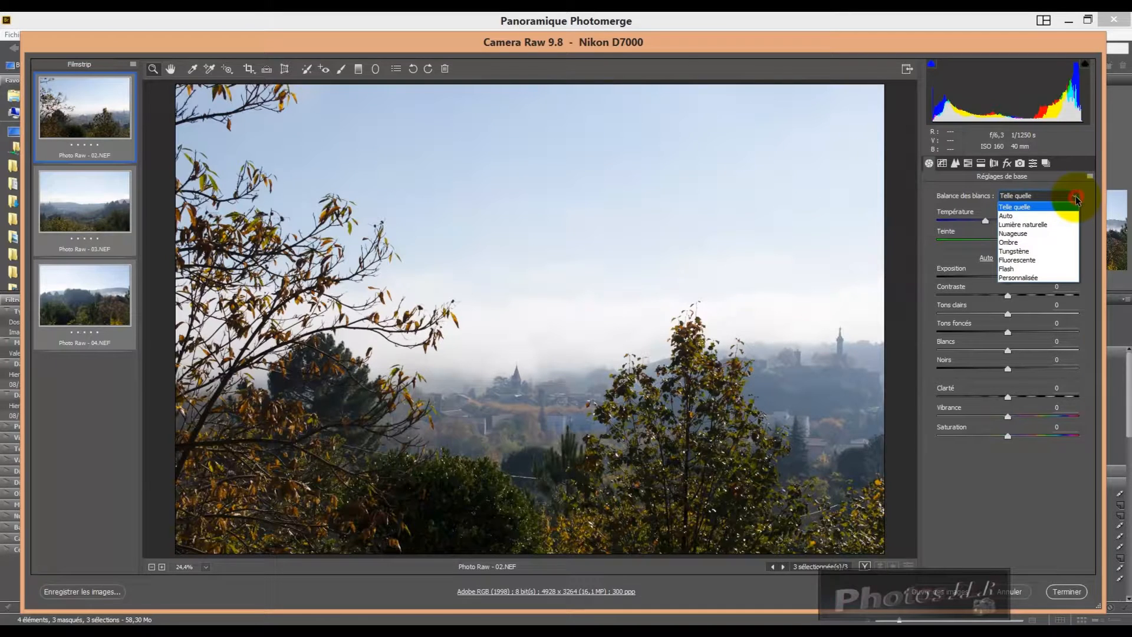
left_click(1018, 225)
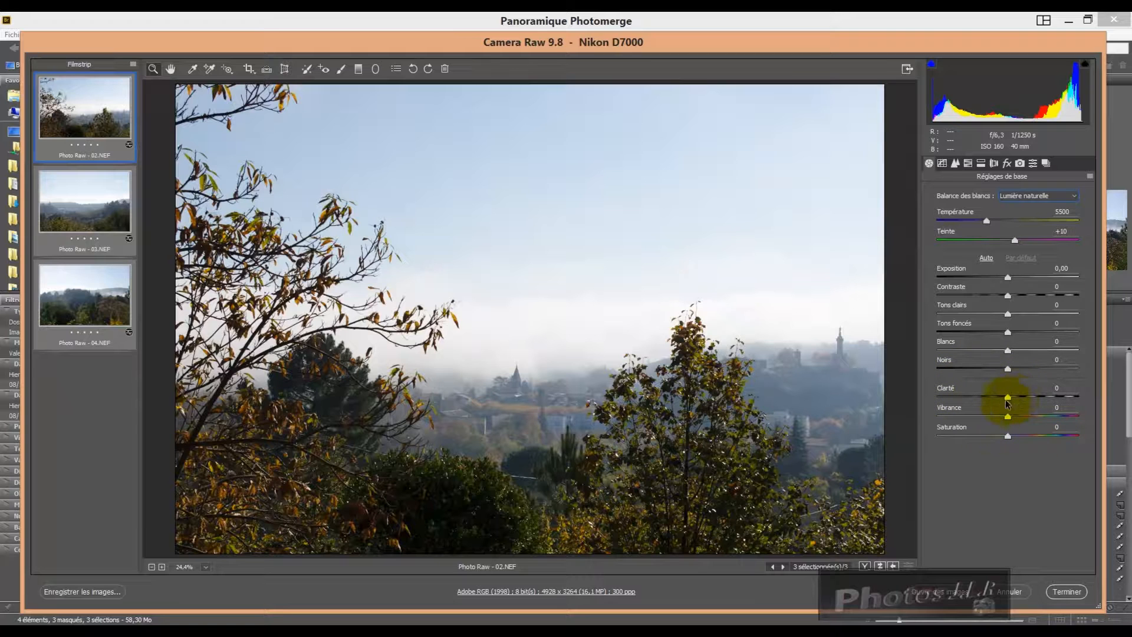
- Set Clarté to +52 and Blancs to -18 for all selected photos, and open them in Photoshop
left_click_drag(1008, 399, 1044, 397)
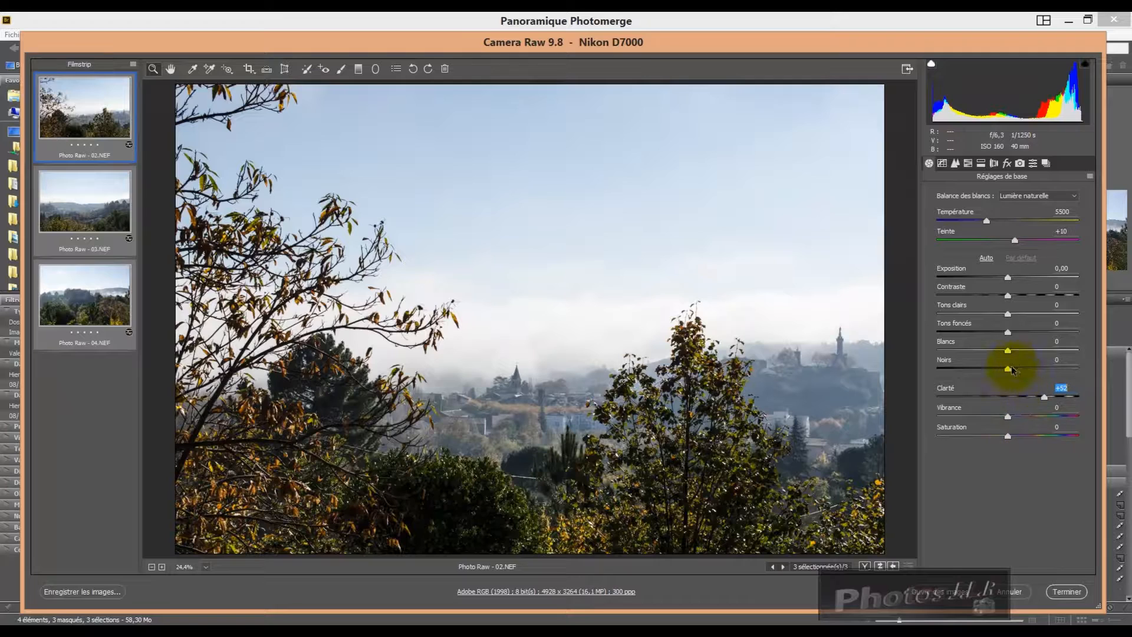
mouse_move(1009, 353)
left_mouse_down()
mouse_move(991, 354)
mouse_move(1029, 346)
mouse_move(997, 355)
left_mouse_up()
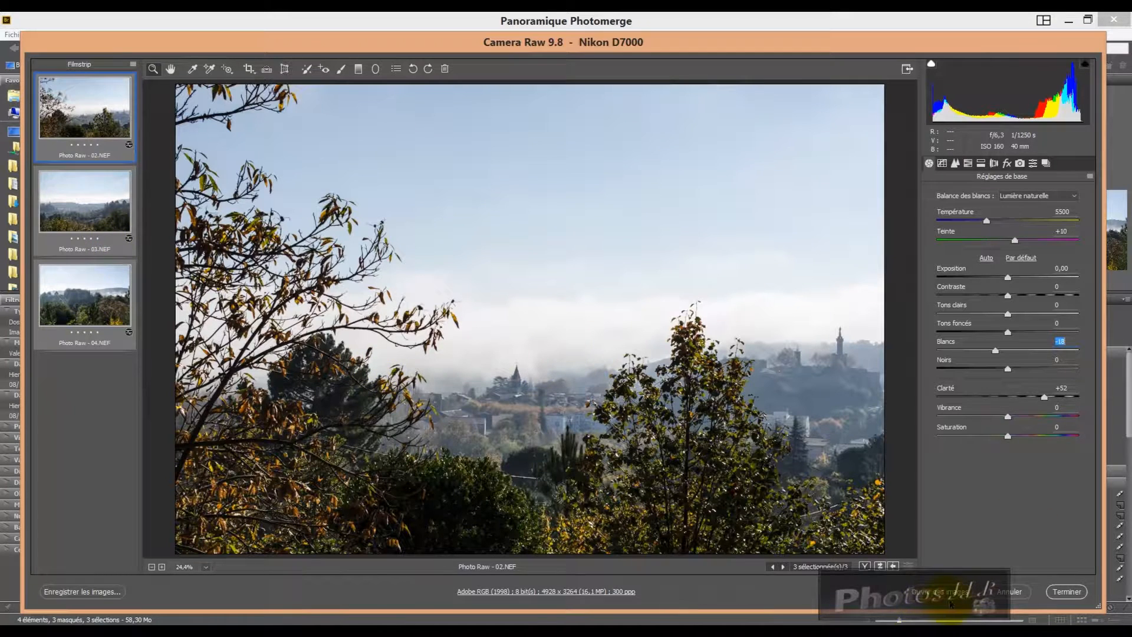
left_click(938, 593)
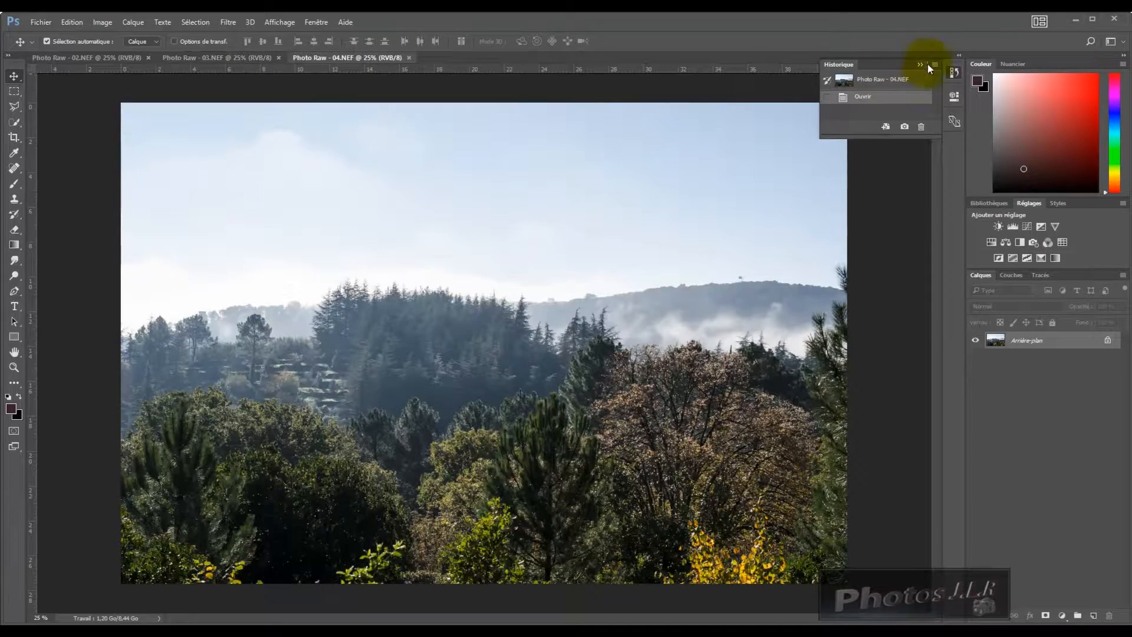
- Collapse the history display and look through the three opened photos, ending on Photo Raw - 02.NEF
left_click(920, 64)
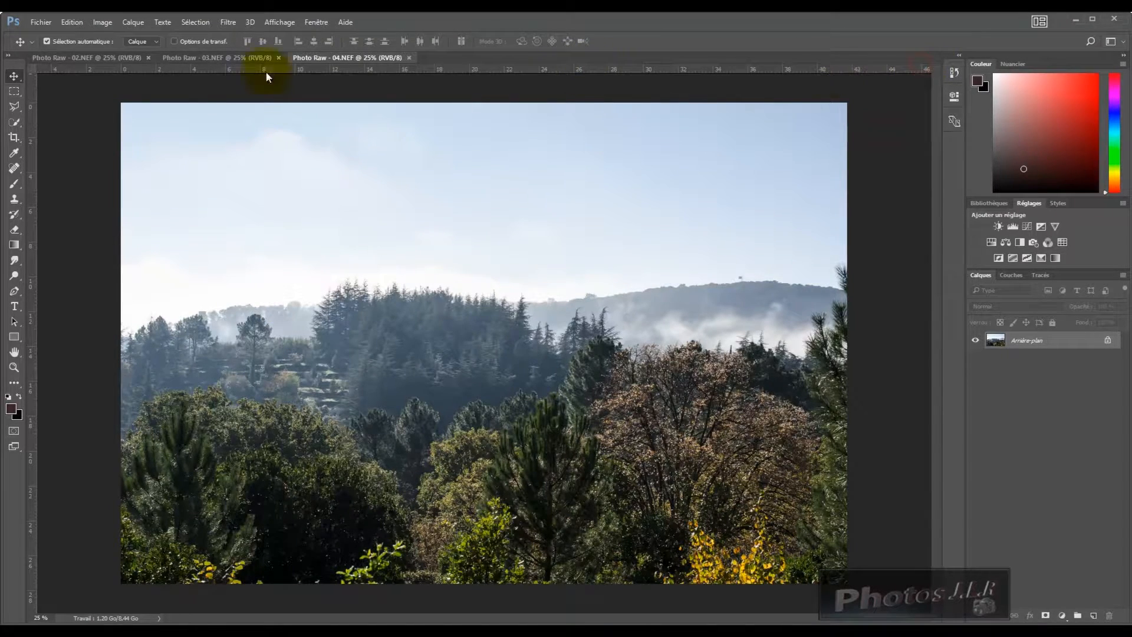
left_click(97, 58)
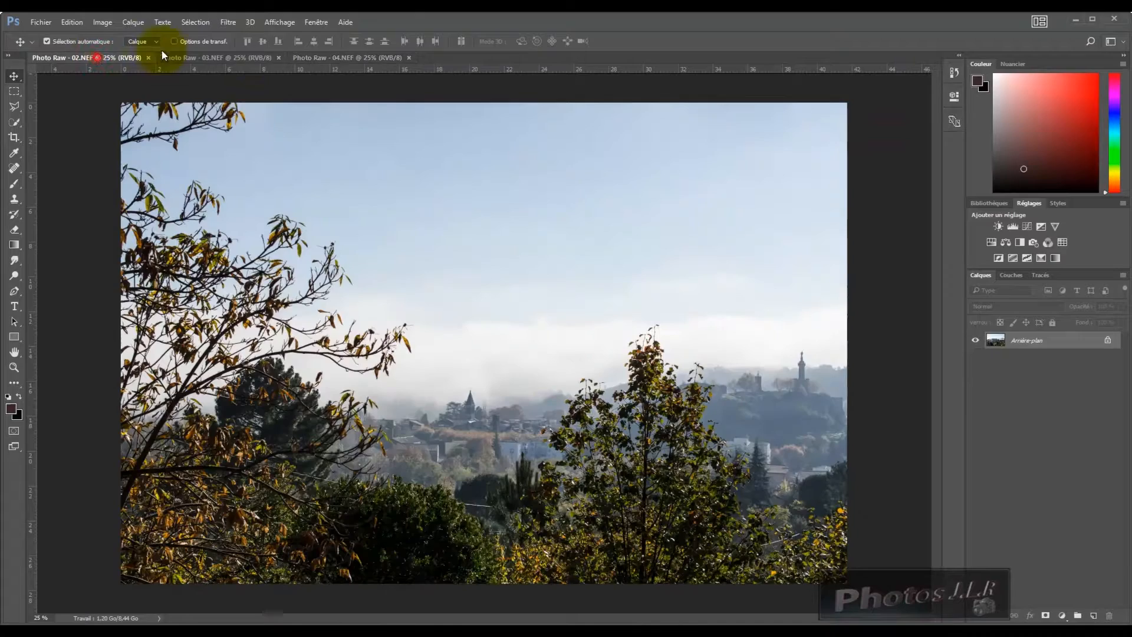
left_click(256, 58)
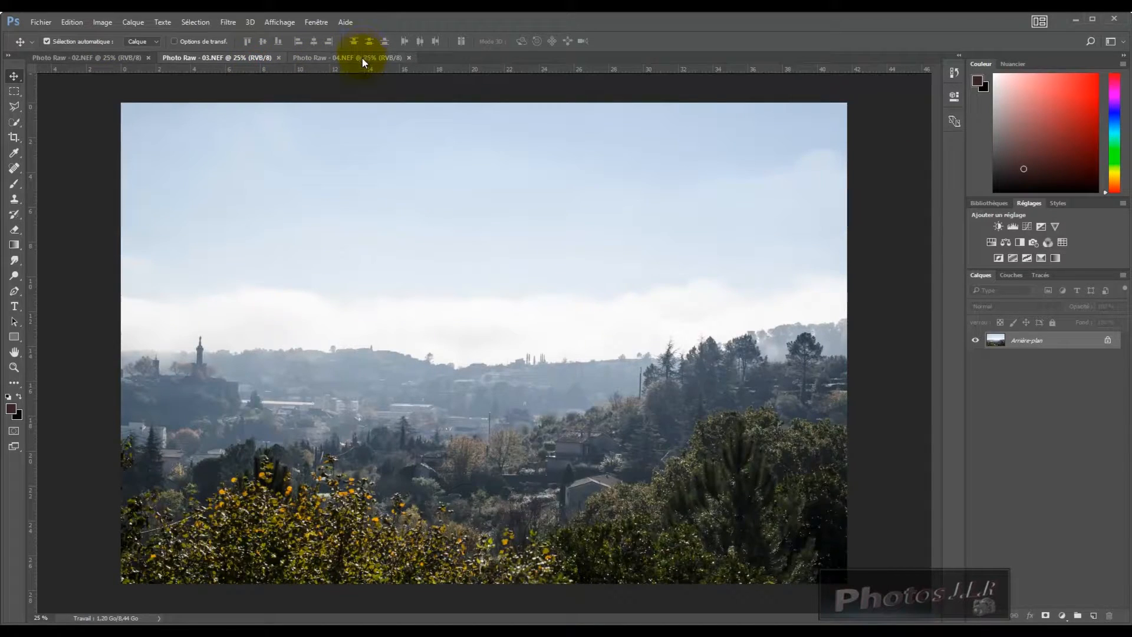
left_click(362, 58)
left_click(86, 58)
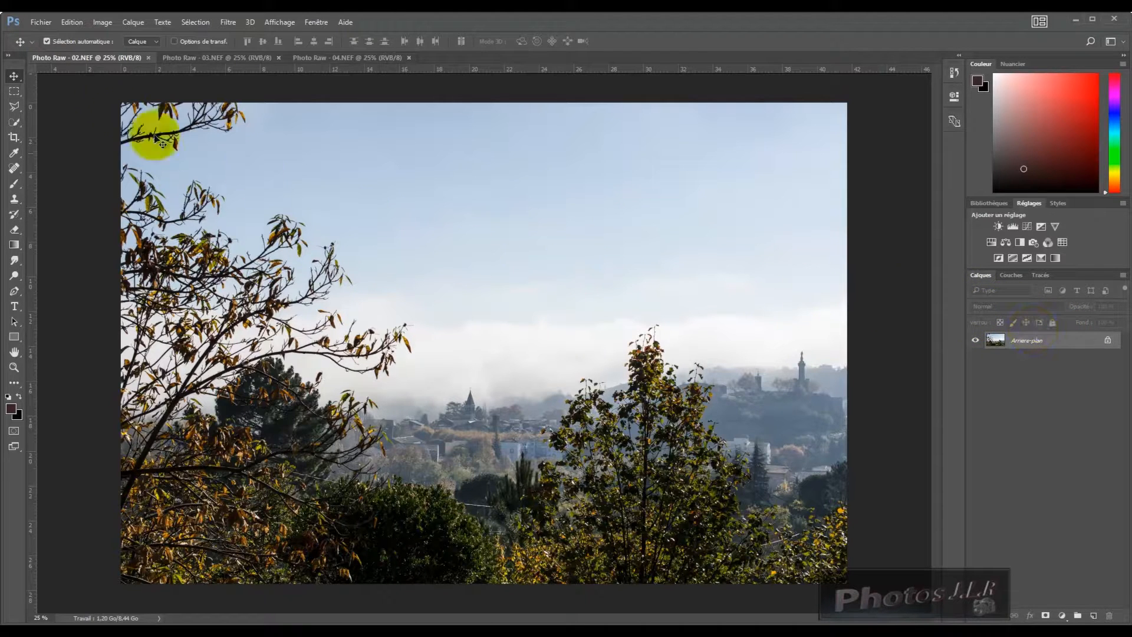
- Merge the three open files into a panorama with Photomerge, using the Auto layout and Fusion des images
left_click(42, 22)
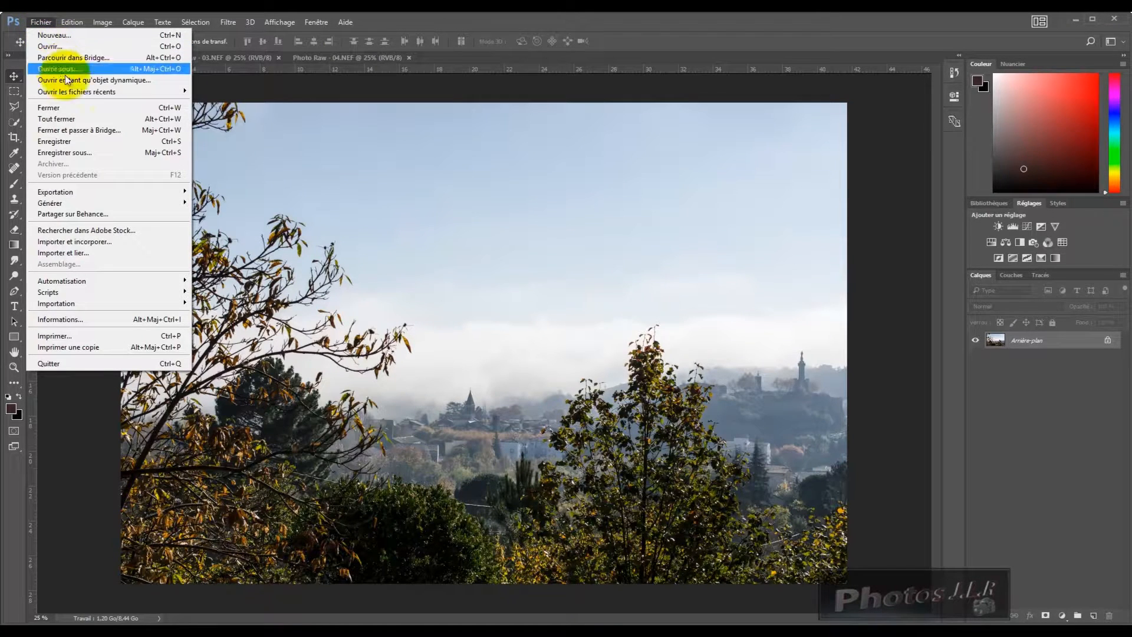
mouse_move(82, 282)
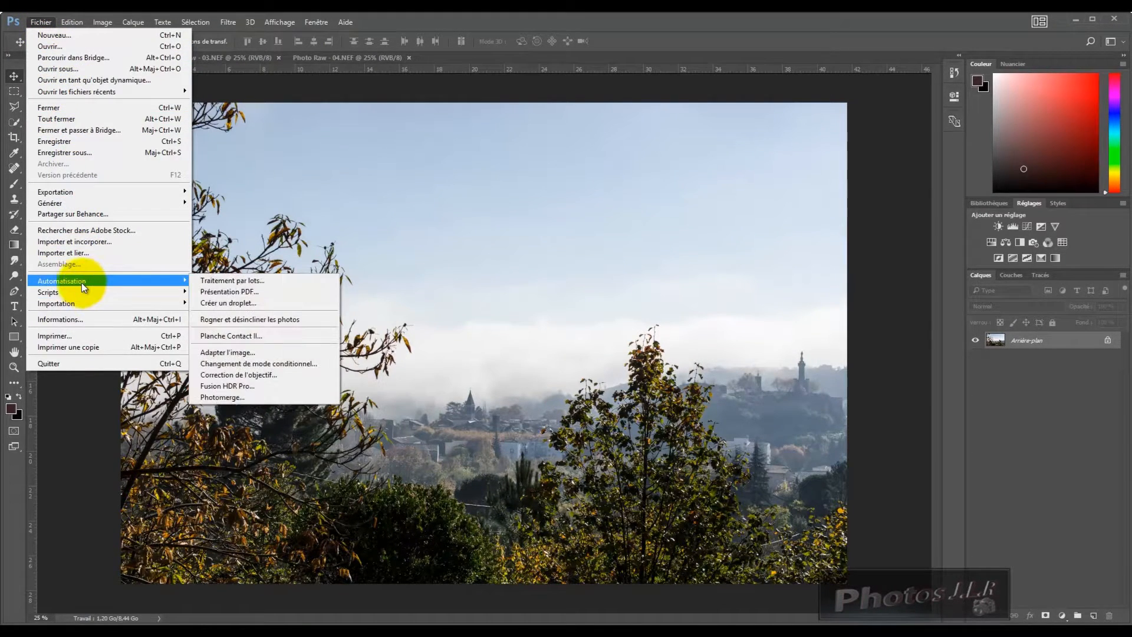
left_click(223, 398)
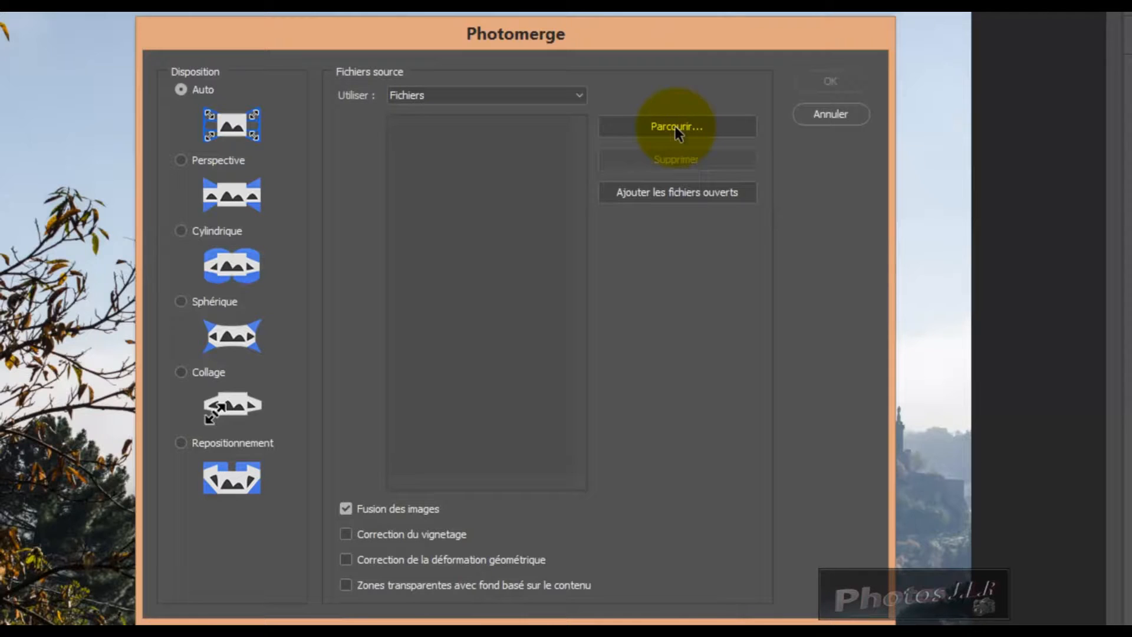
left_click(676, 192)
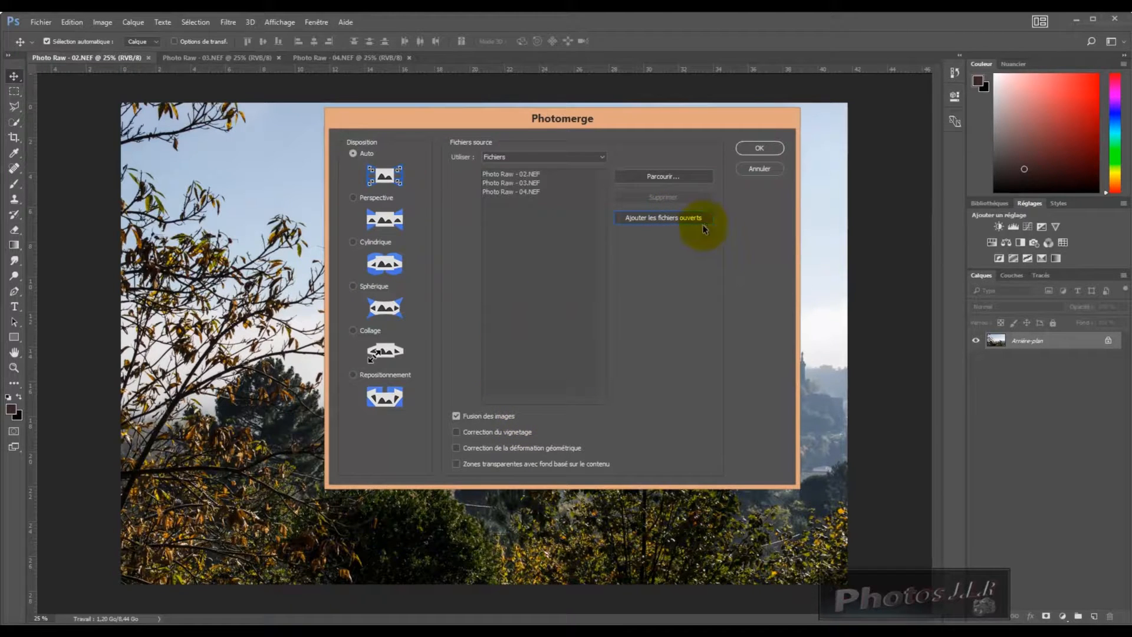
left_click(761, 149)
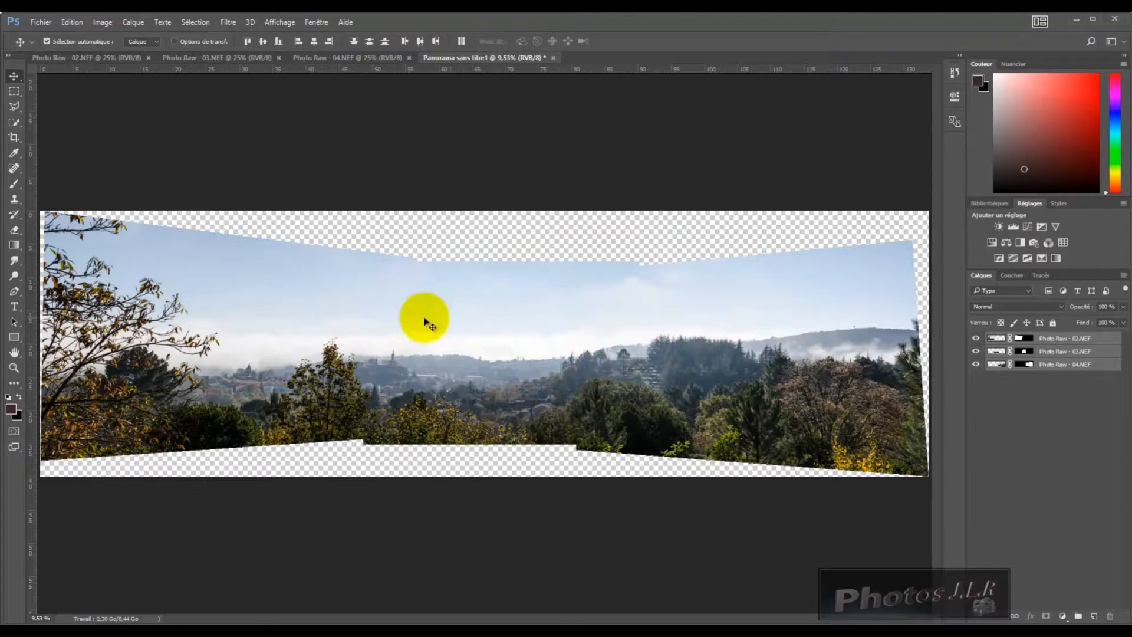
- Examine the merged panorama up close along its length to check the joins between the photos
scroll(334, 328, "up", 3)
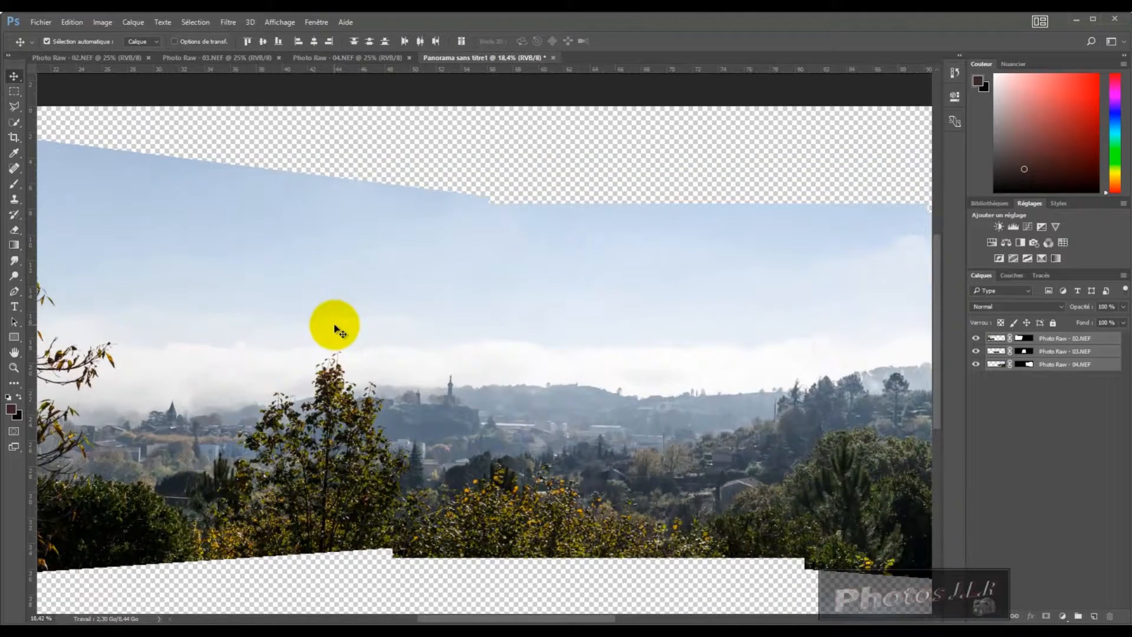
scroll(334, 328, "up", 1)
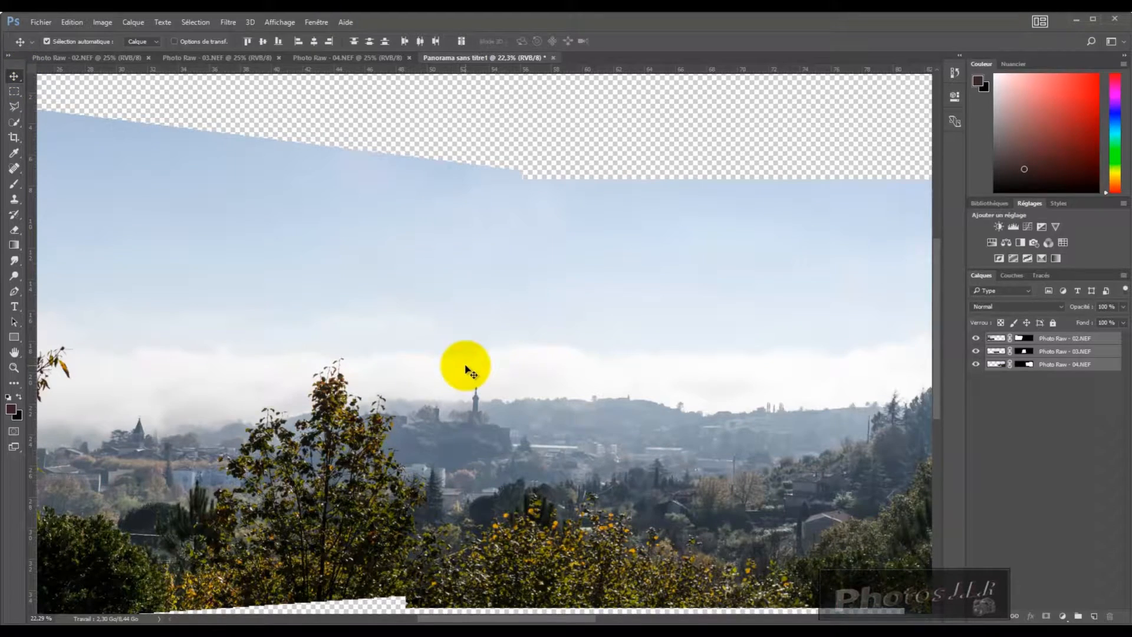
left_click_drag(445, 397, 521, 273)
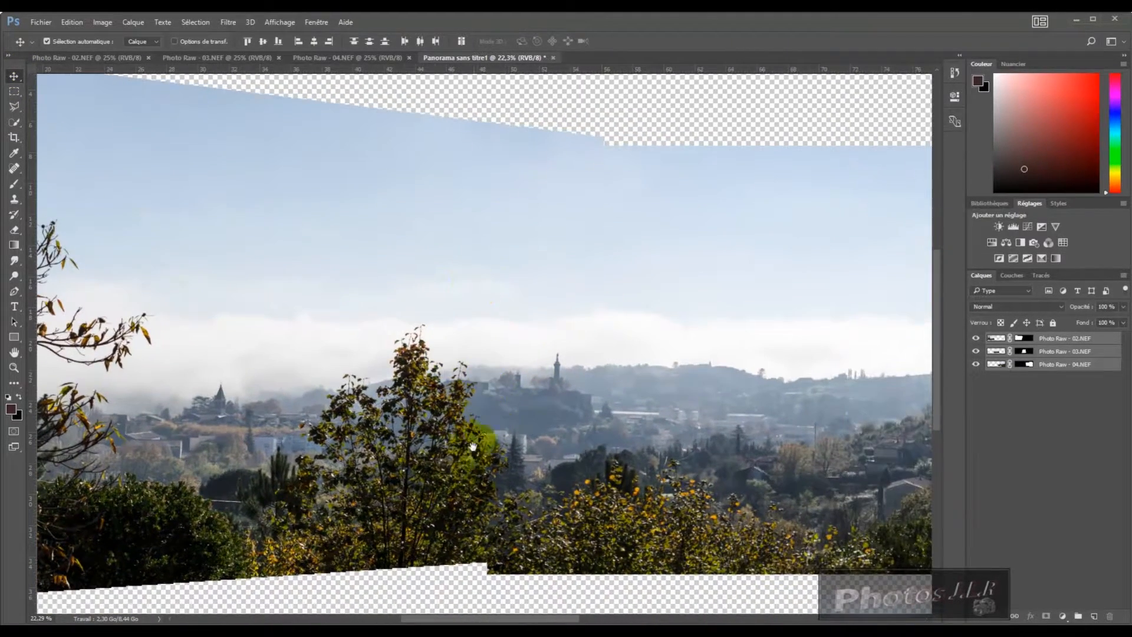
left_click_drag(551, 437, 263, 420)
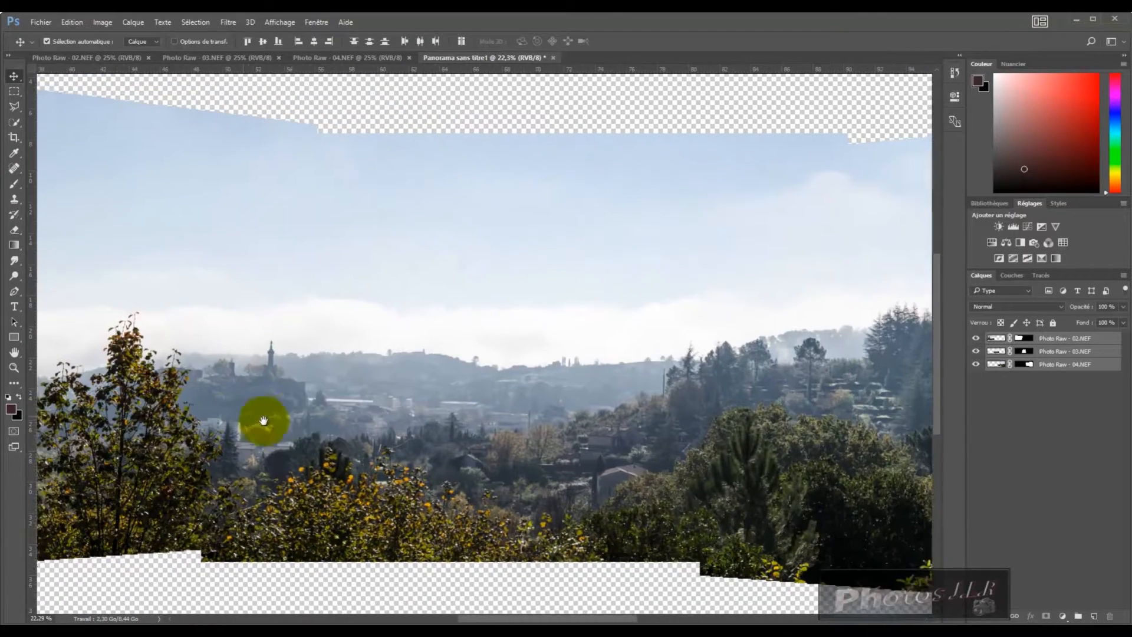
left_click_drag(551, 377, 257, 368)
left_click_drag(521, 366, 399, 331)
left_click_drag(626, 372, 837, 381)
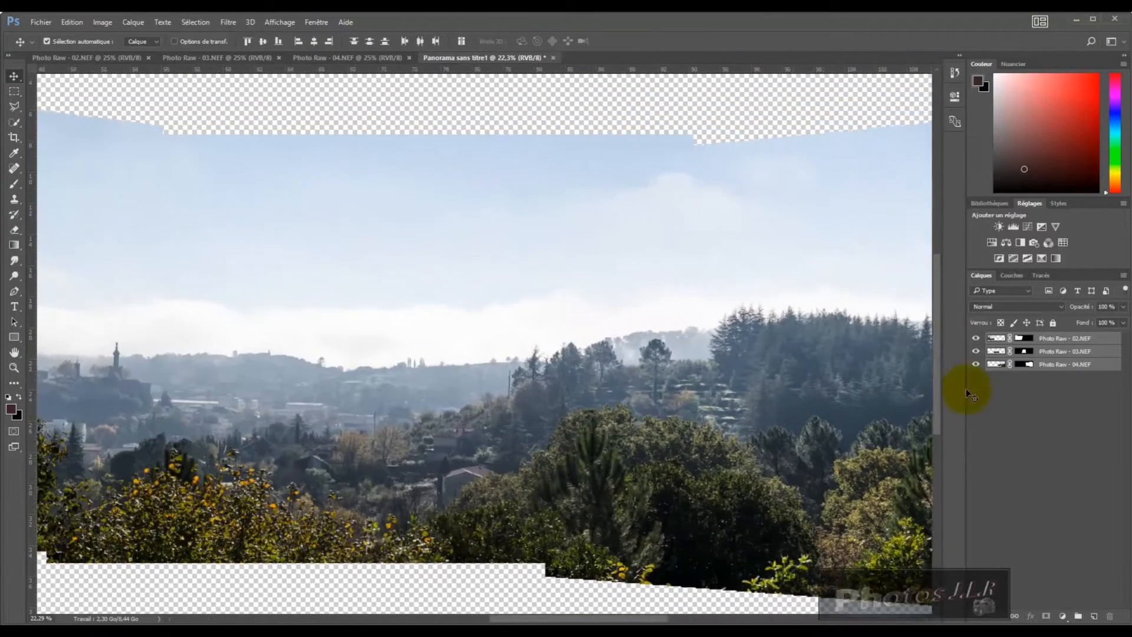
scroll(605, 345, "down", 5)
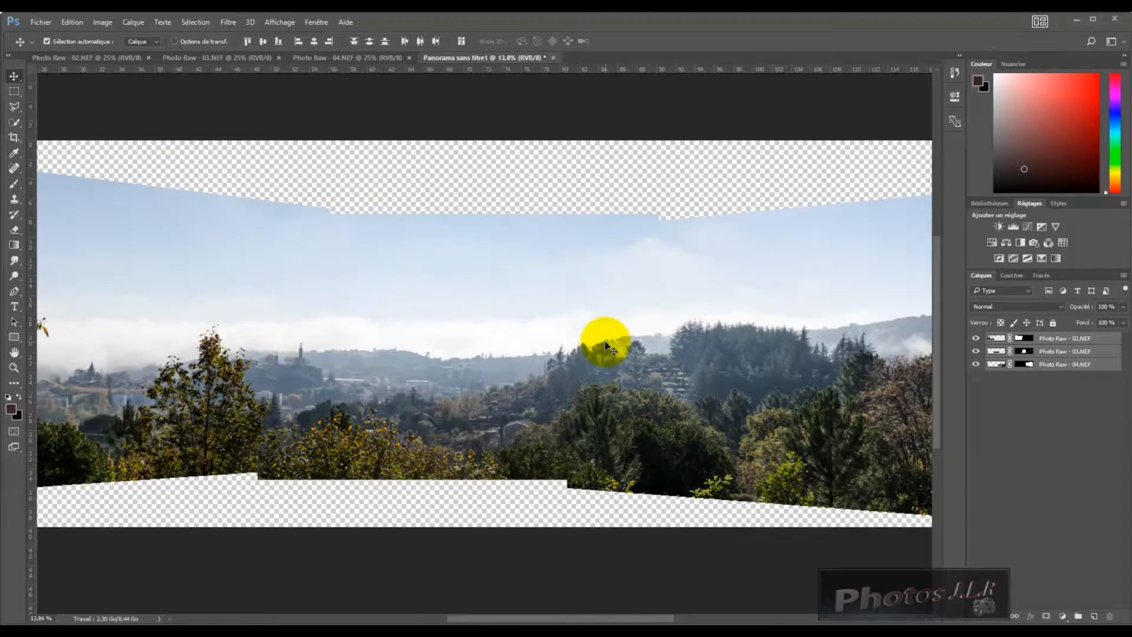
scroll(605, 345, "down", 1)
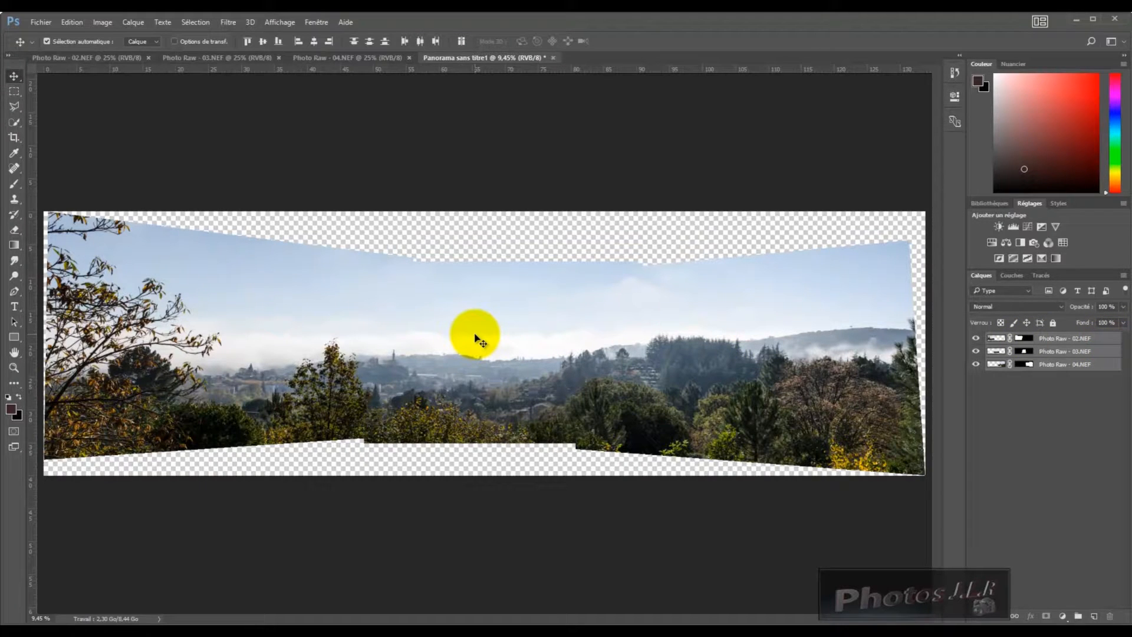
- Duplicate the three selected panorama layers within the same document
right_click(1106, 345)
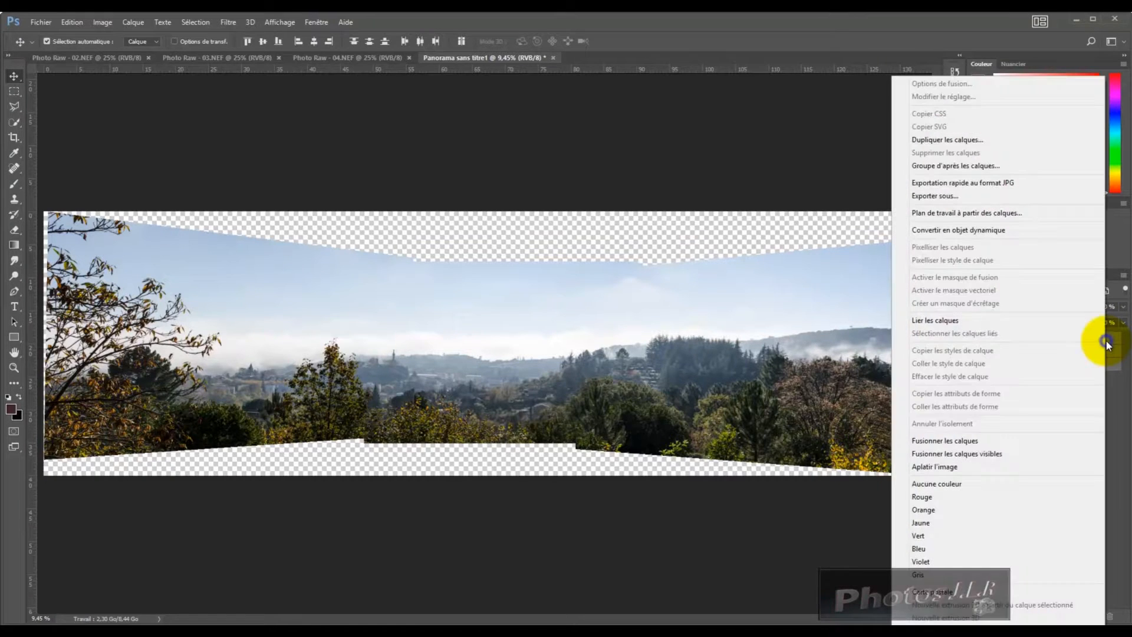
left_click(949, 142)
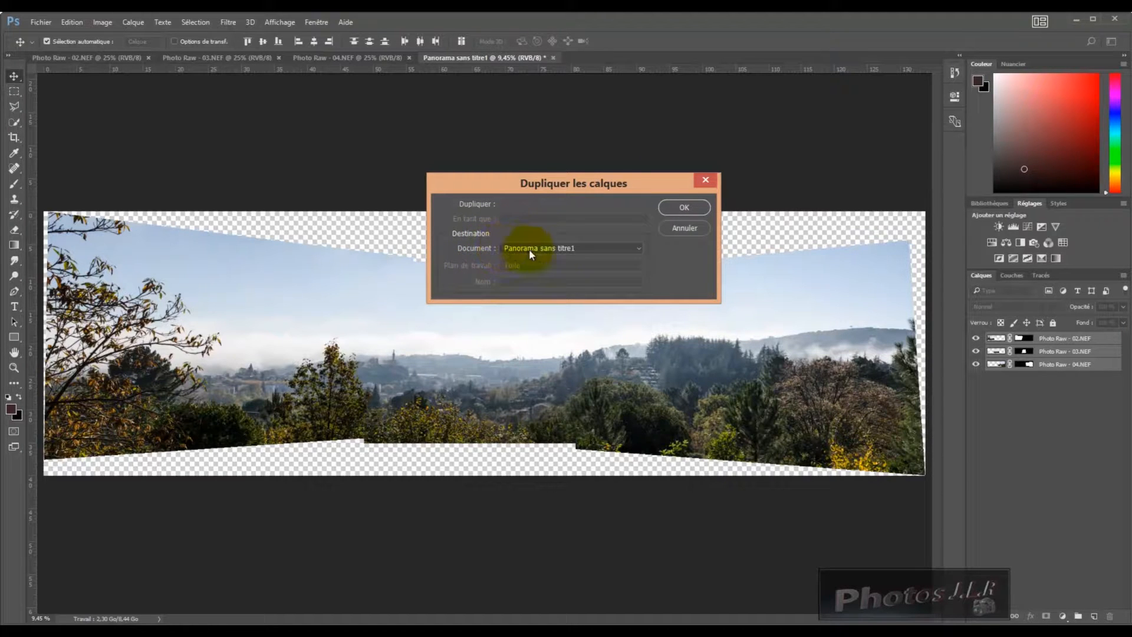
left_click(684, 207)
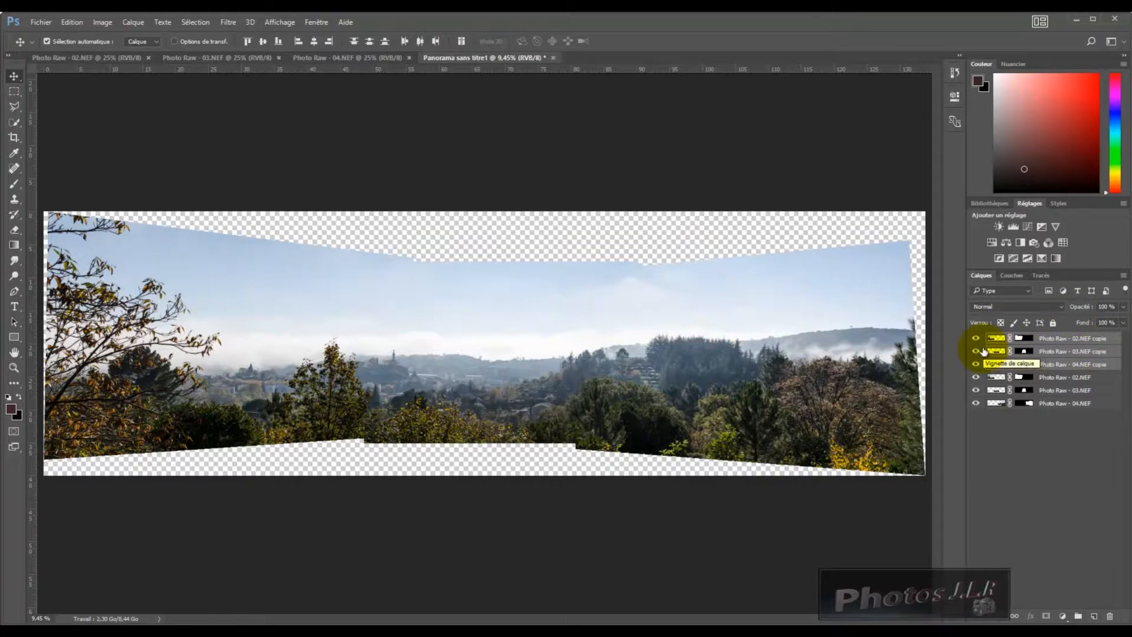
- Group the three copied layers into a new group named Origine
right_click(1113, 354)
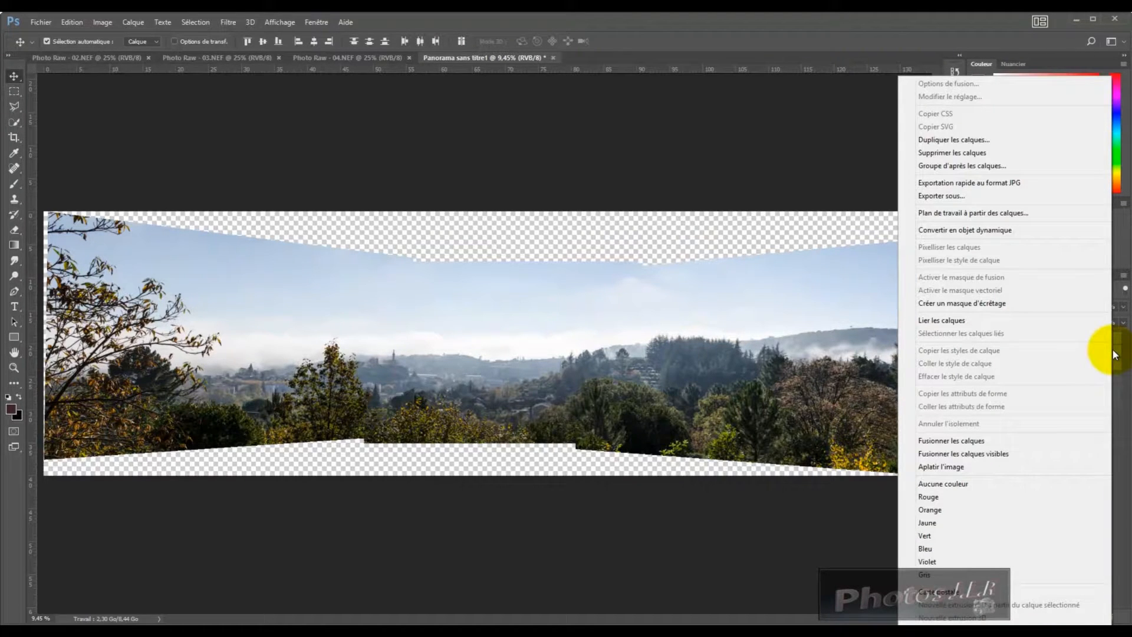
left_click(956, 168)
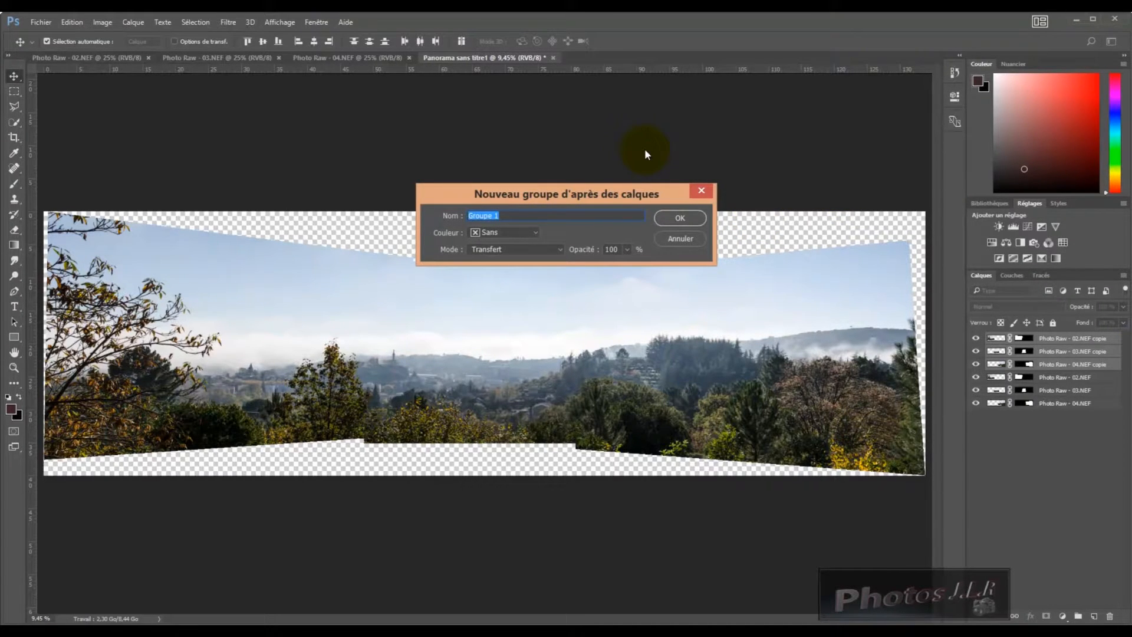
type("Origine")
left_click(680, 218)
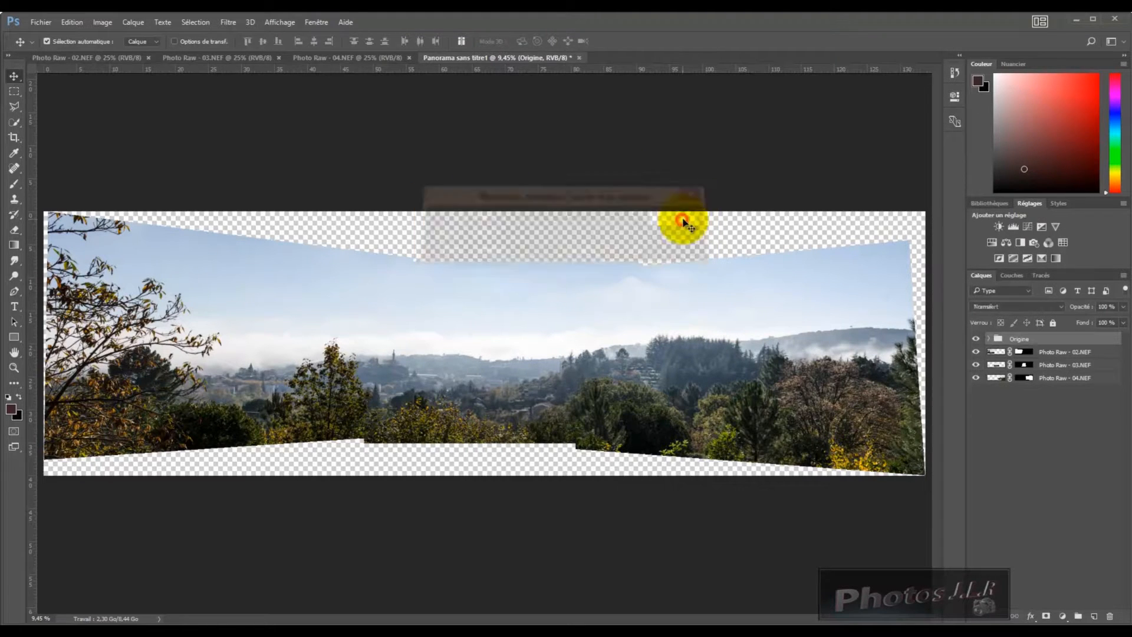
- Merge the three panorama layers Photo Raw - 02, 03 and 04 outside the Origine group into a single layer
left_click(1021, 402)
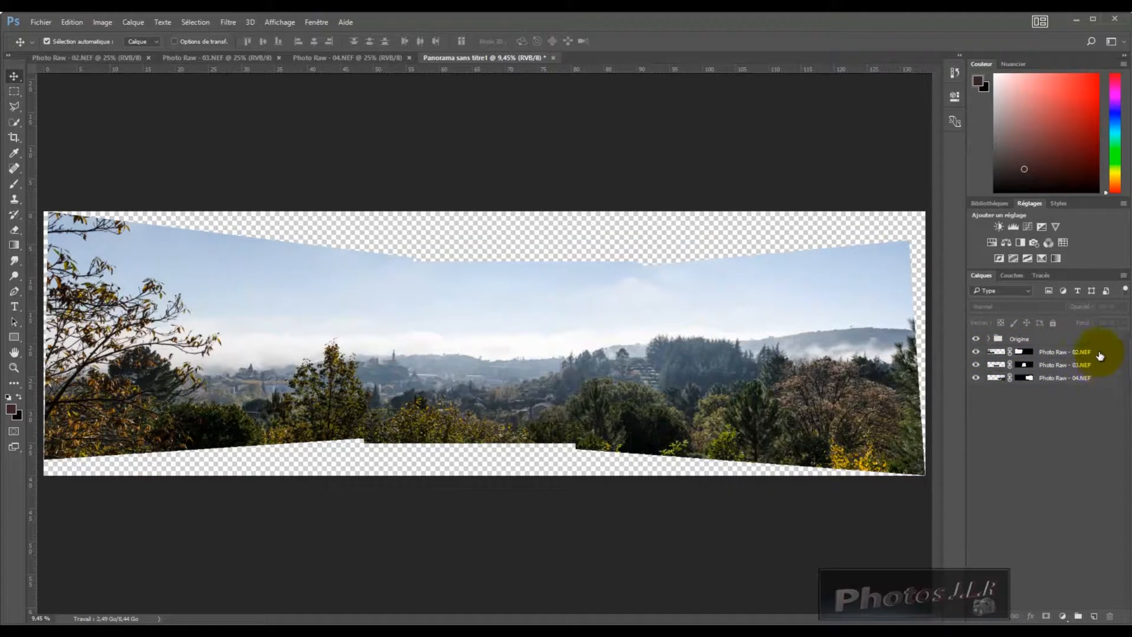
left_click(1059, 336)
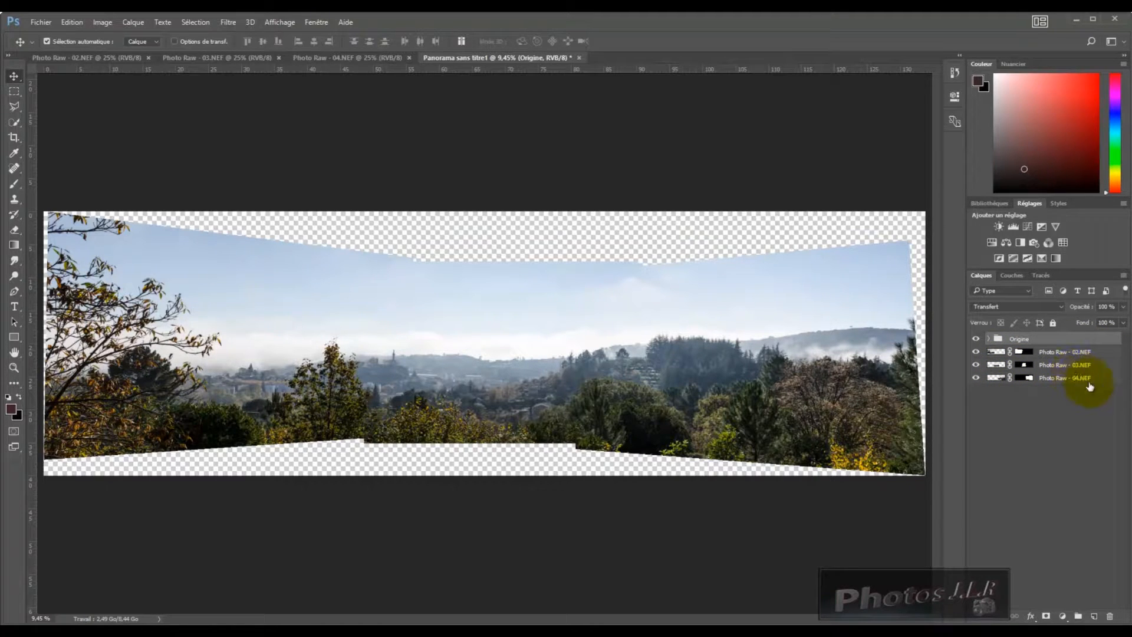
left_click(1103, 355)
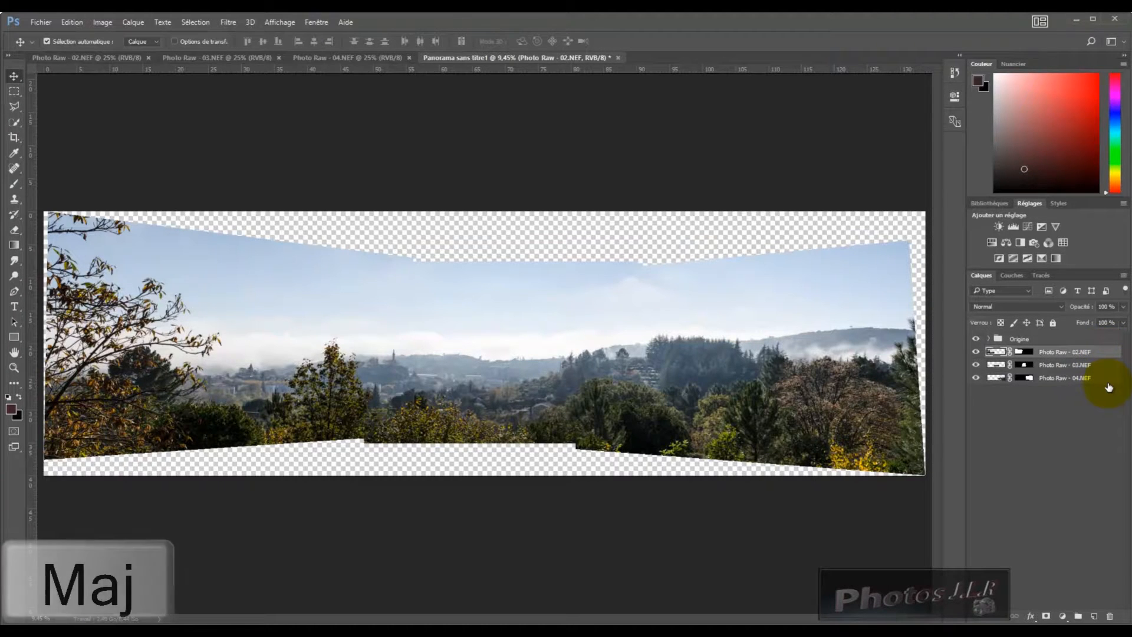
left_click(1107, 382, "shift")
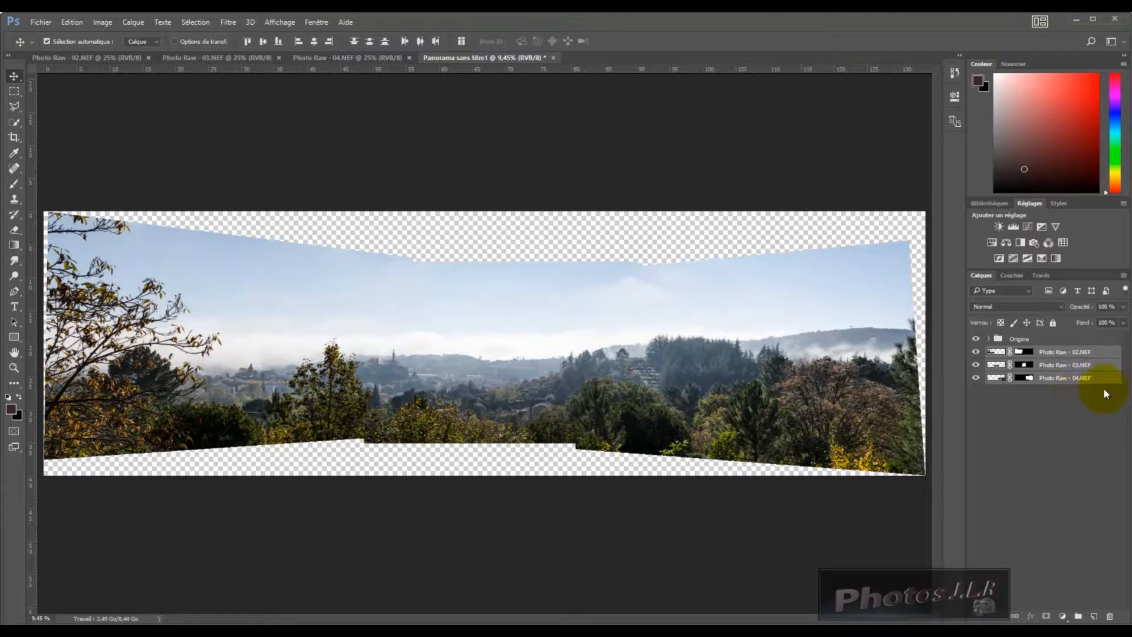
right_click(1098, 368)
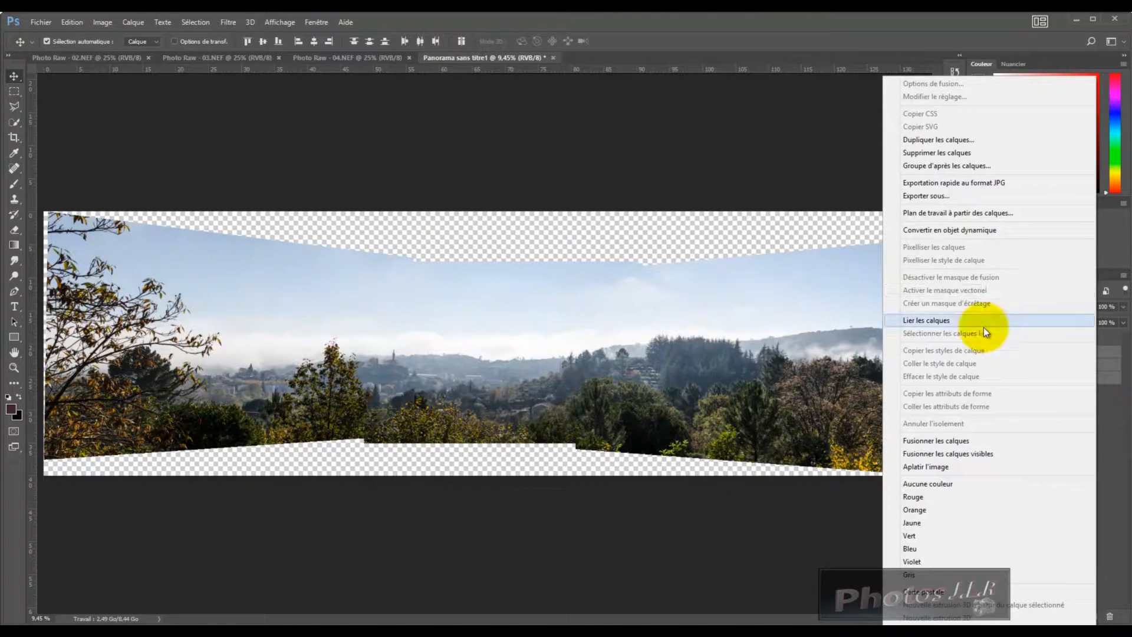
left_click(932, 442)
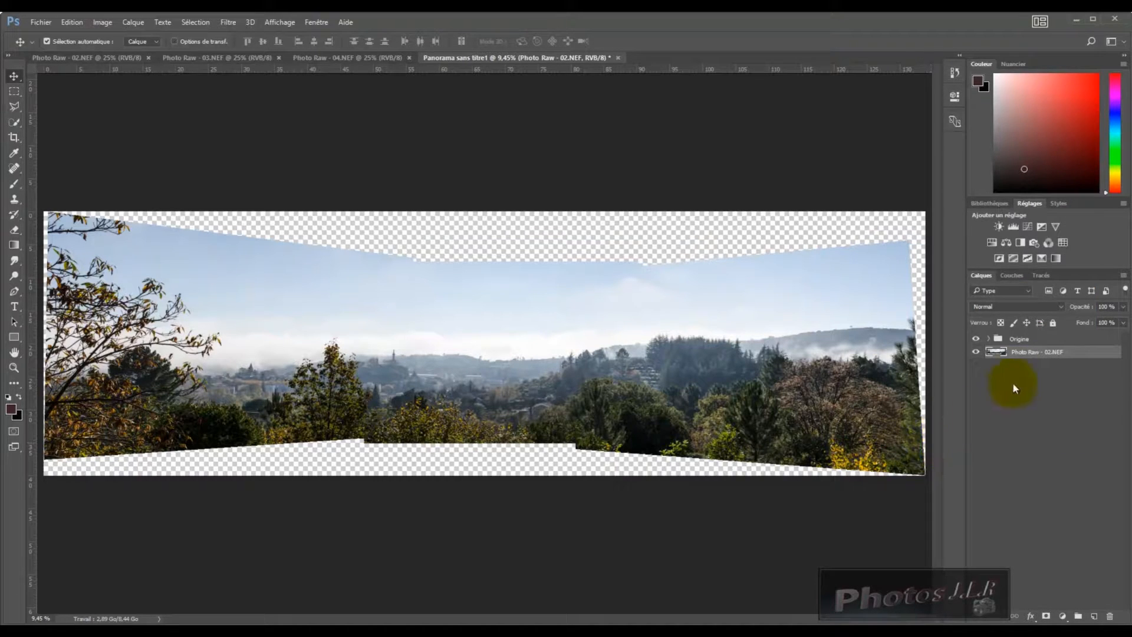
- Hide the Origine group and toggle the merged panorama layer's visibility to check it, leaving that layer shown
left_click(976, 353)
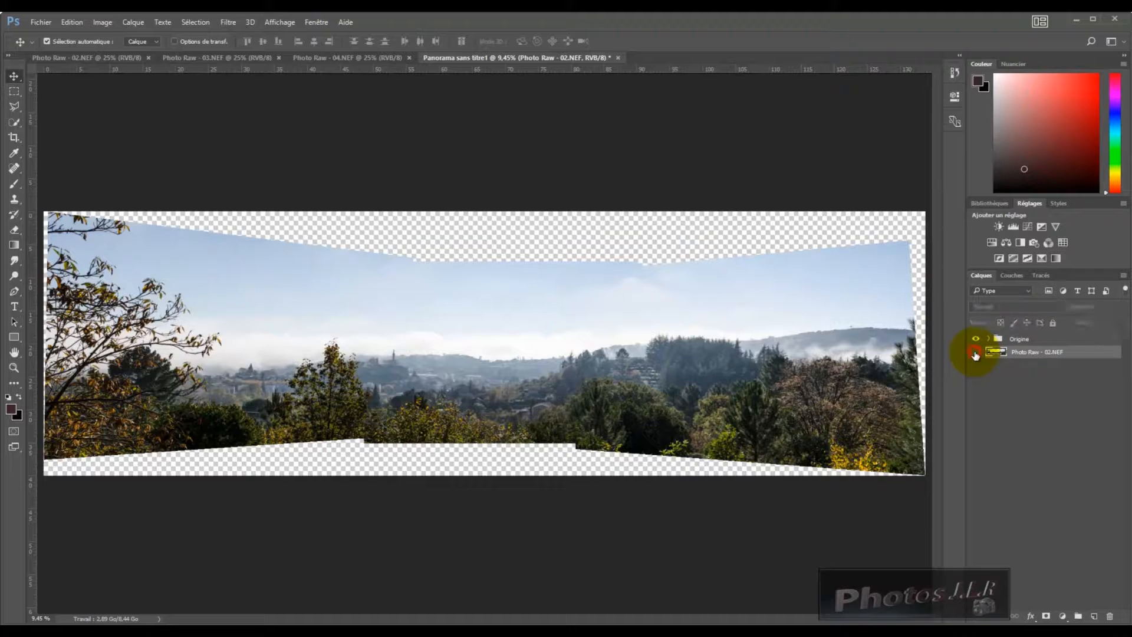
left_click(976, 353)
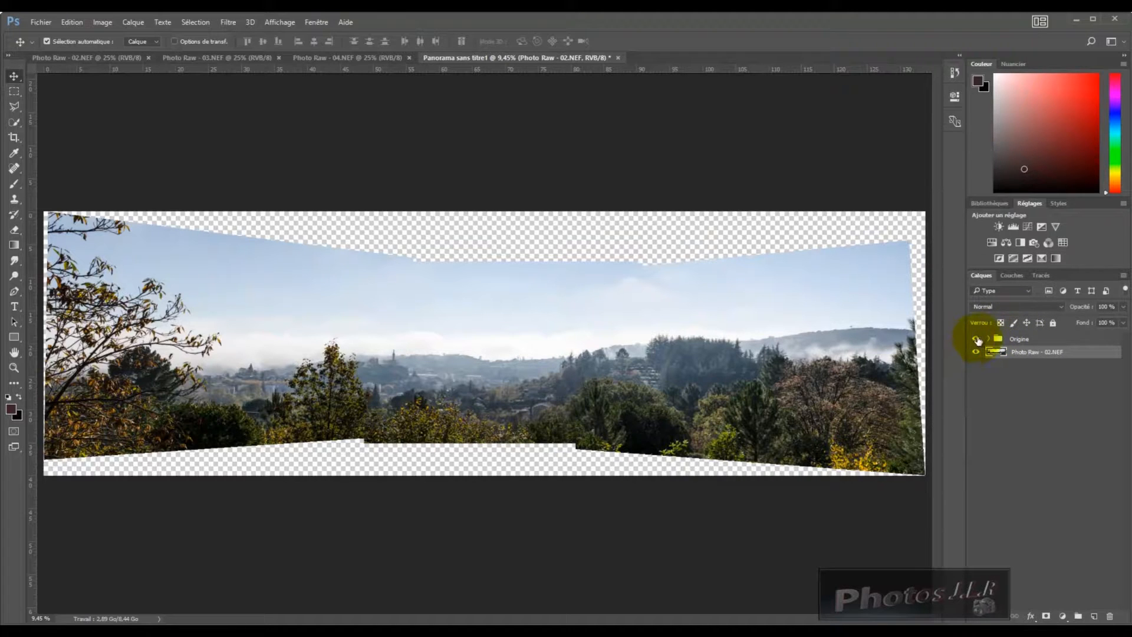
left_click(975, 352)
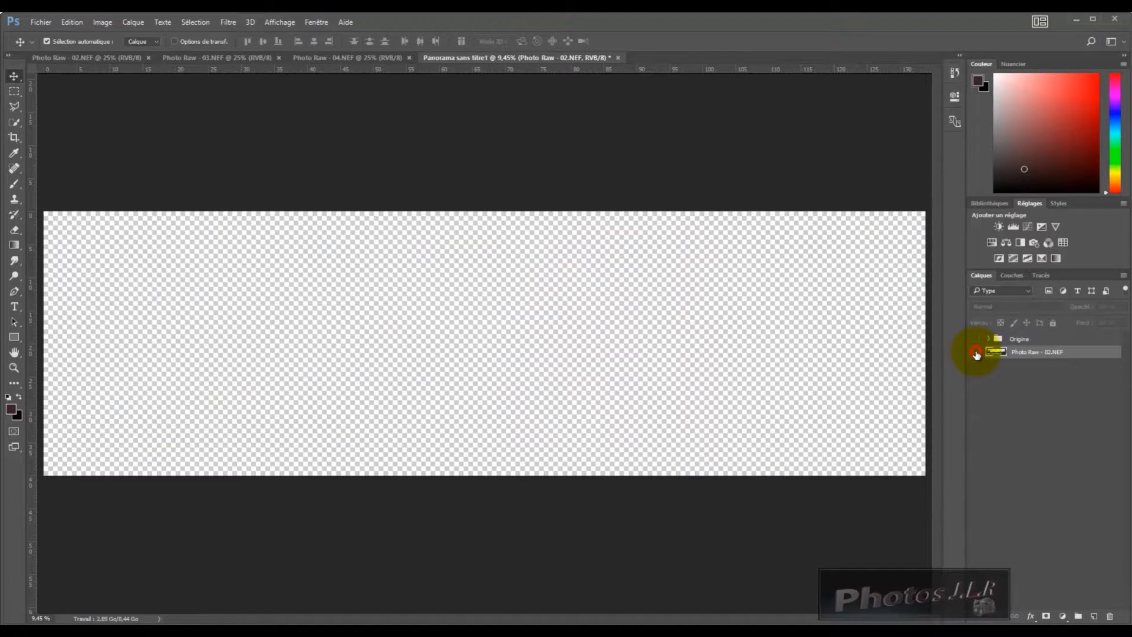
left_click(976, 352)
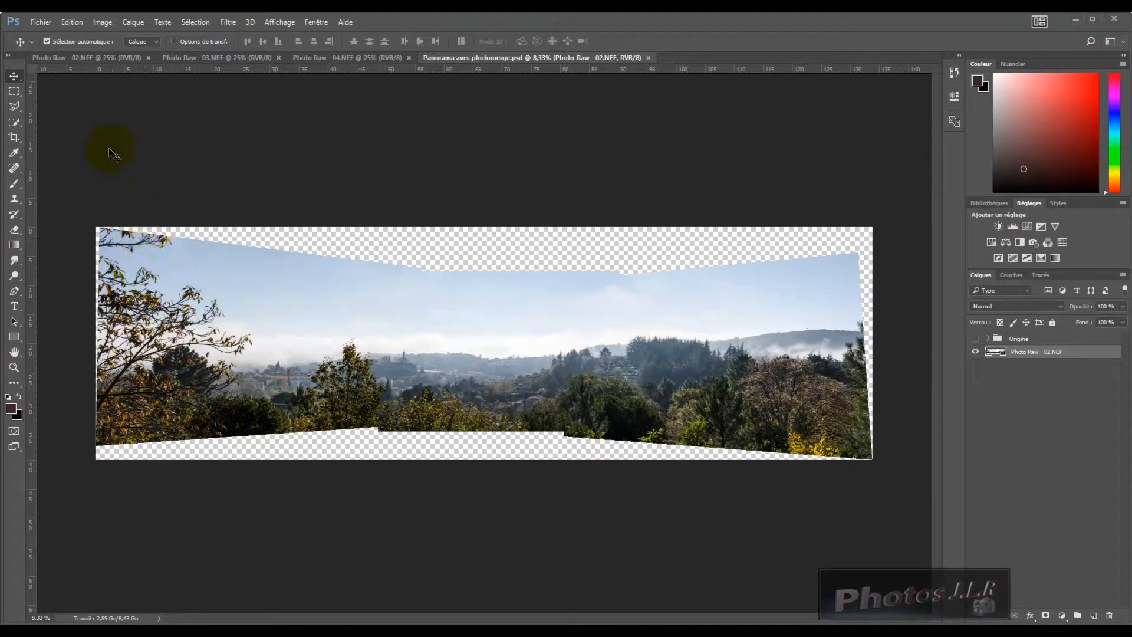
left_click(70, 21)
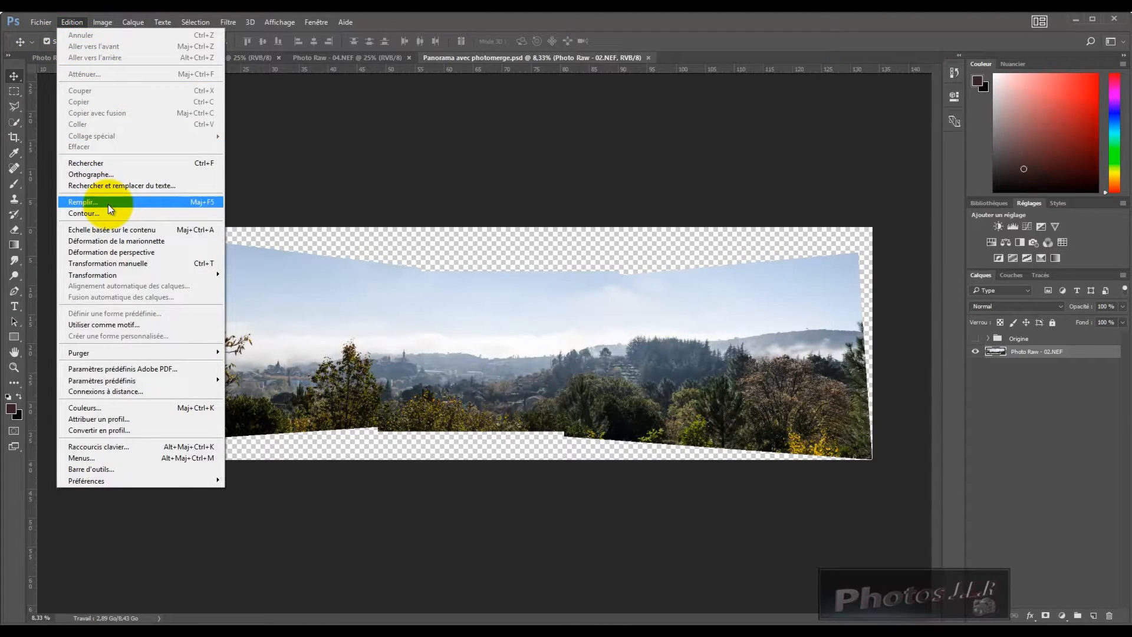
left_click(124, 203)
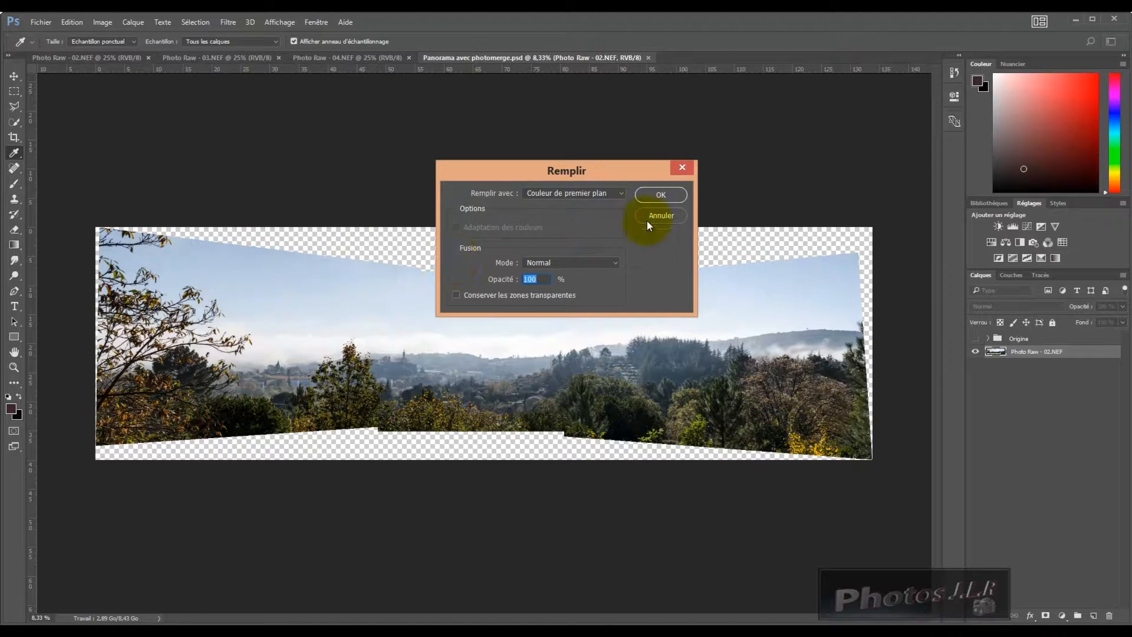
left_click(662, 215)
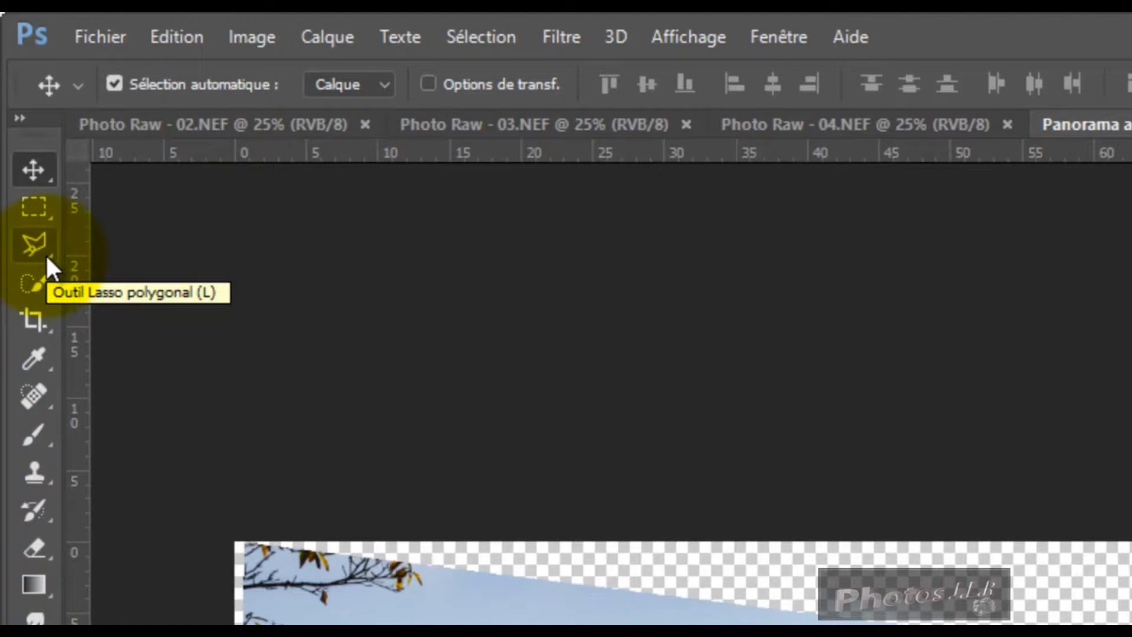
- Select the transparent area above the sky with the Polygonal Lasso, following the panorama's uneven upper edge and enclosing the canvas border
left_click(50, 256)
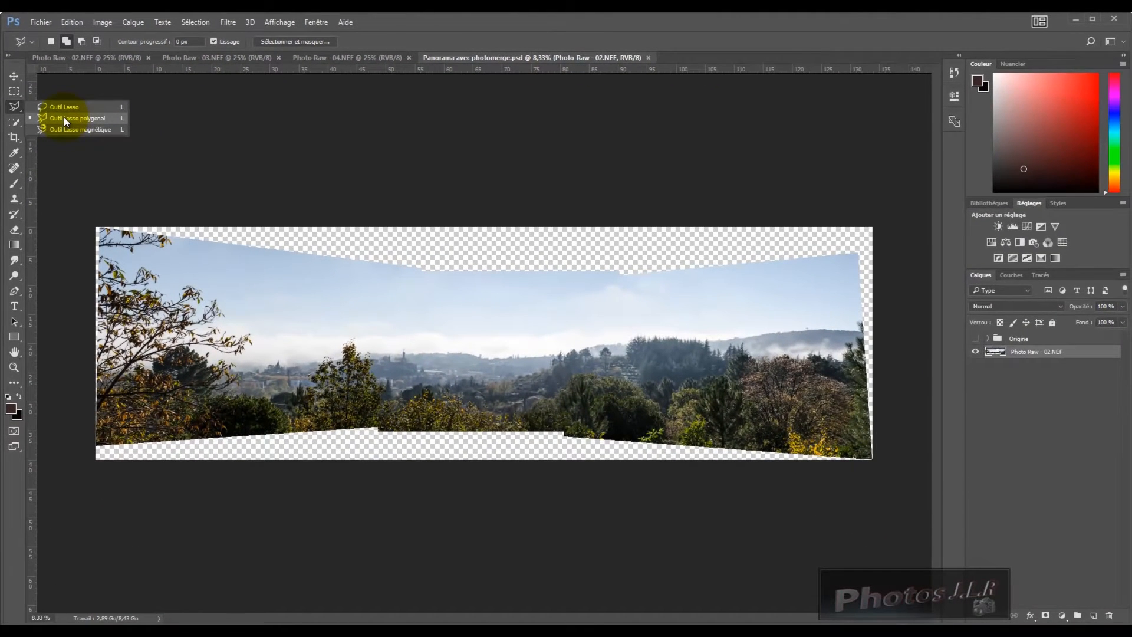
left_click(64, 117)
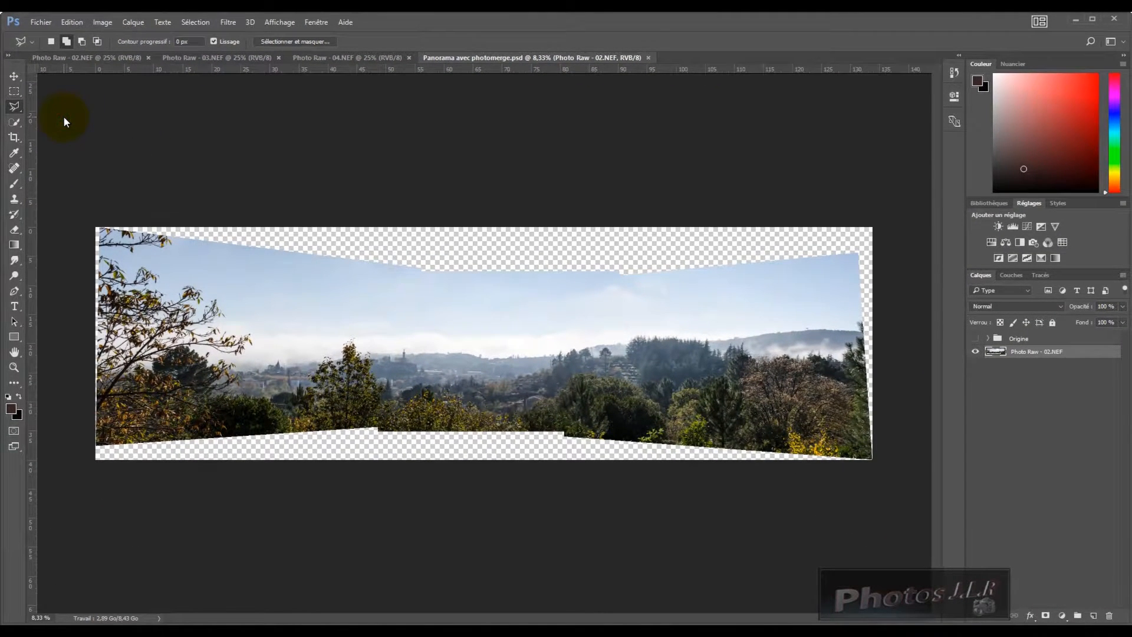
left_click(100, 230)
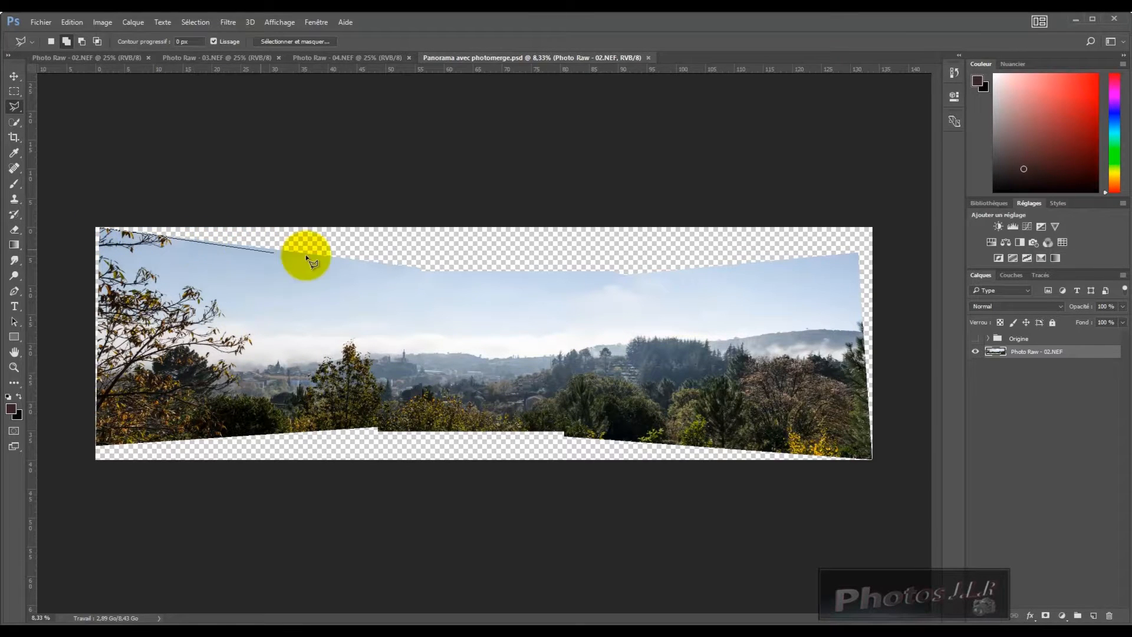
left_click(426, 273)
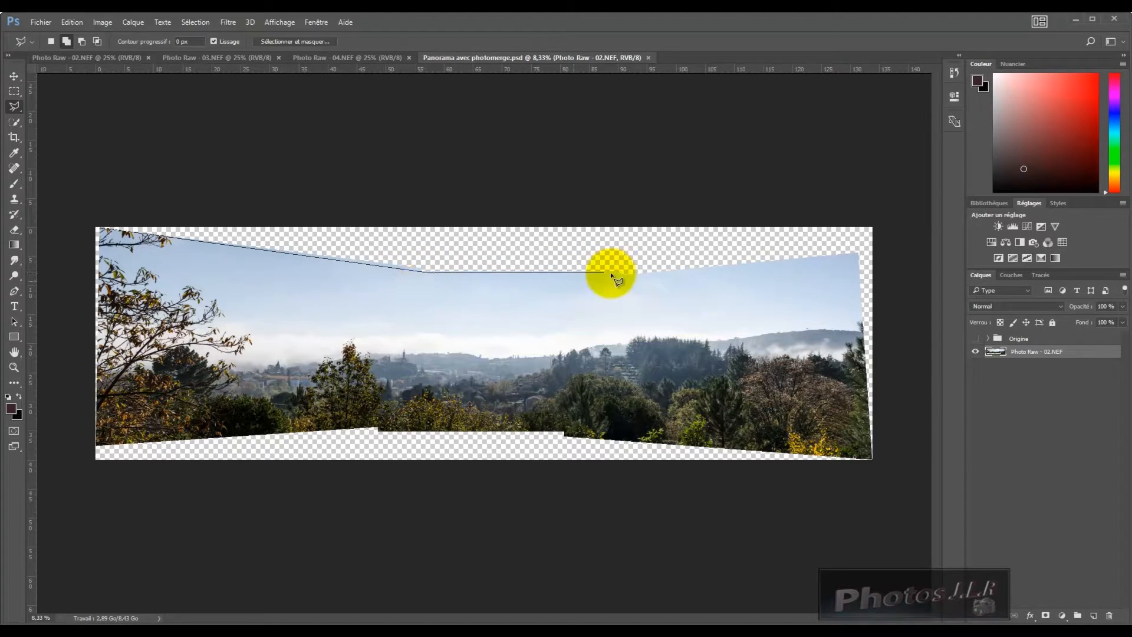
left_click(625, 275)
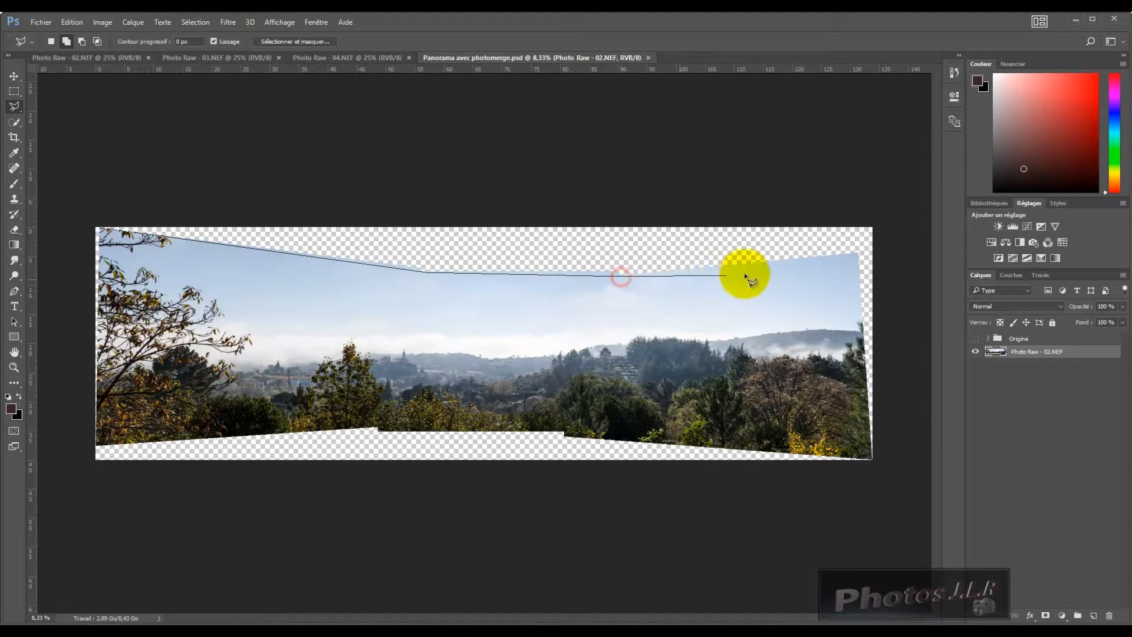
left_click(855, 256)
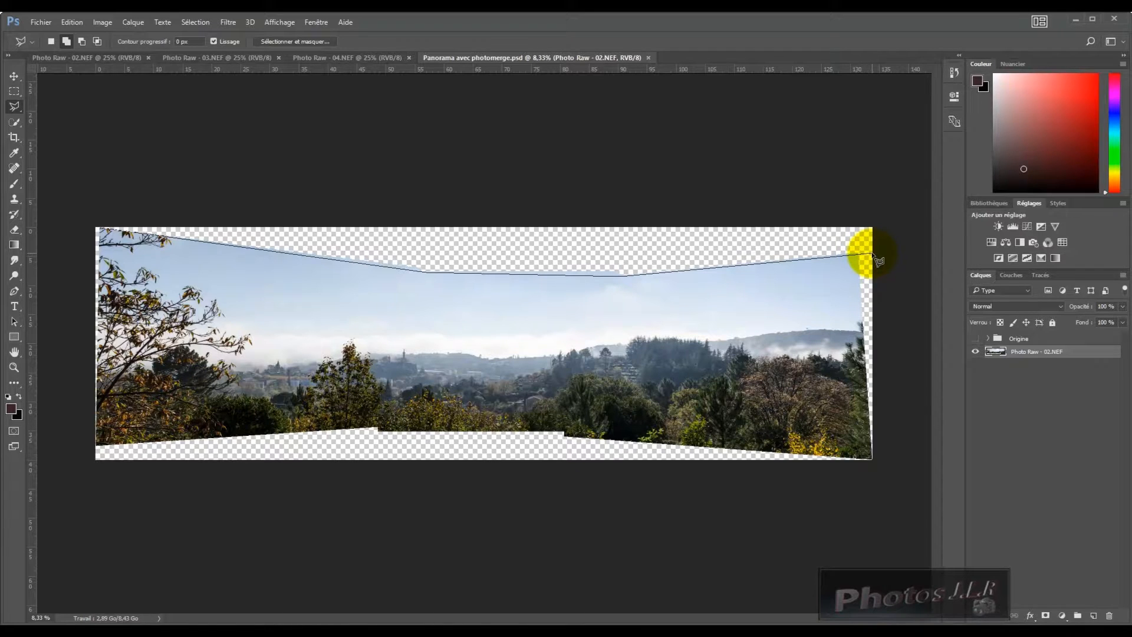
left_click(872, 254)
left_click(872, 222)
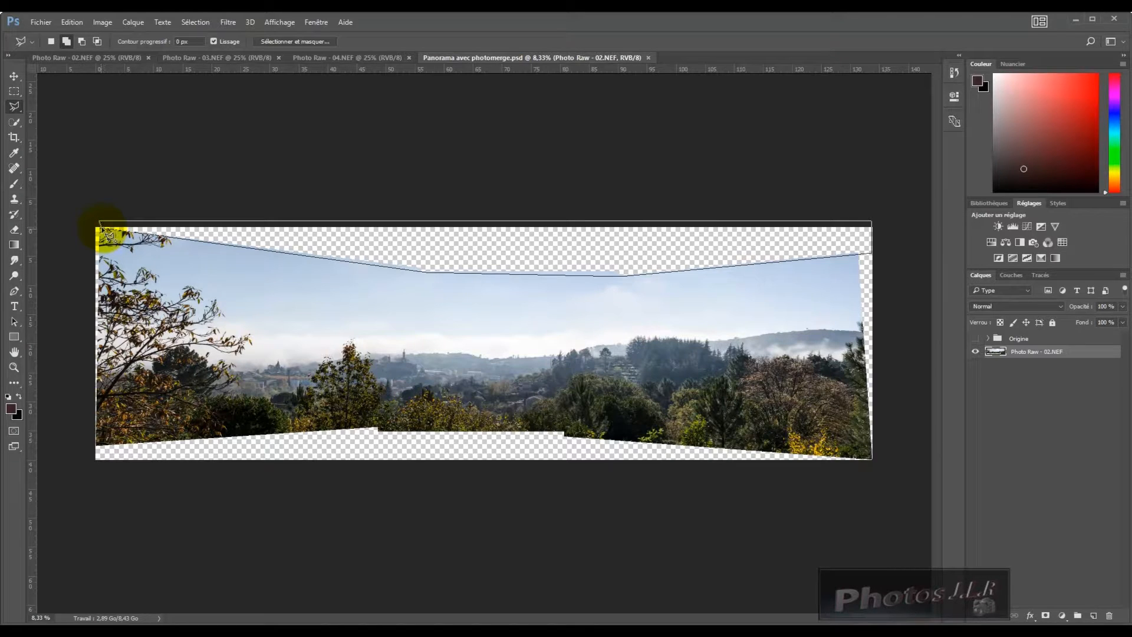
left_click(101, 230)
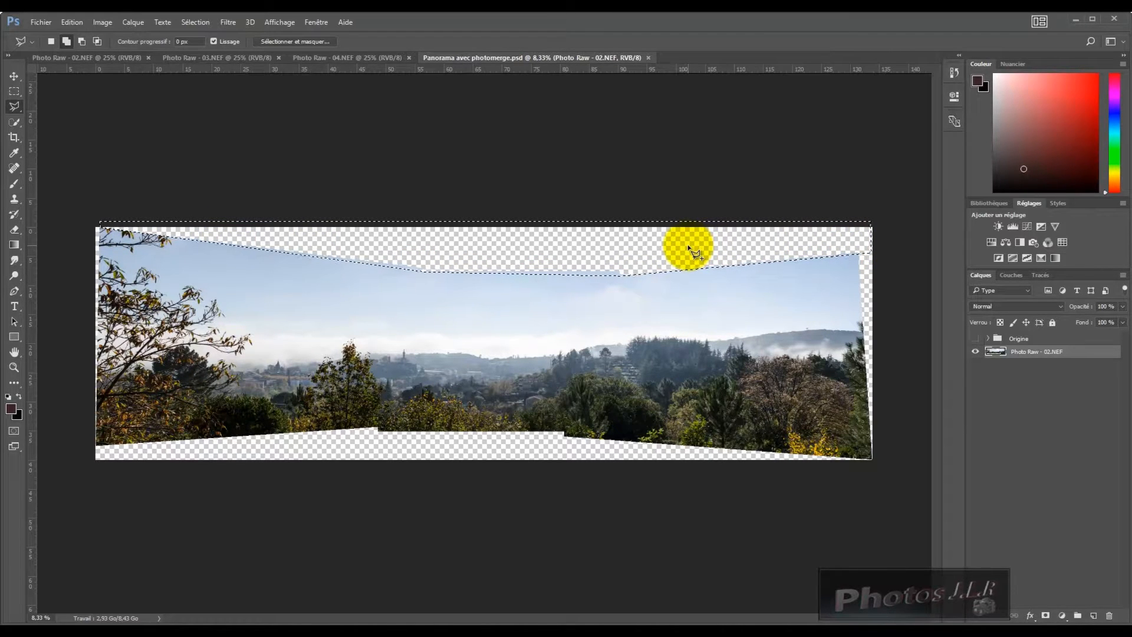
- Fill the selected area with Contenu pris en compte, Adaptation des couleurs on, Normal mode and 100% opacity, and deselect it
left_click(73, 23)
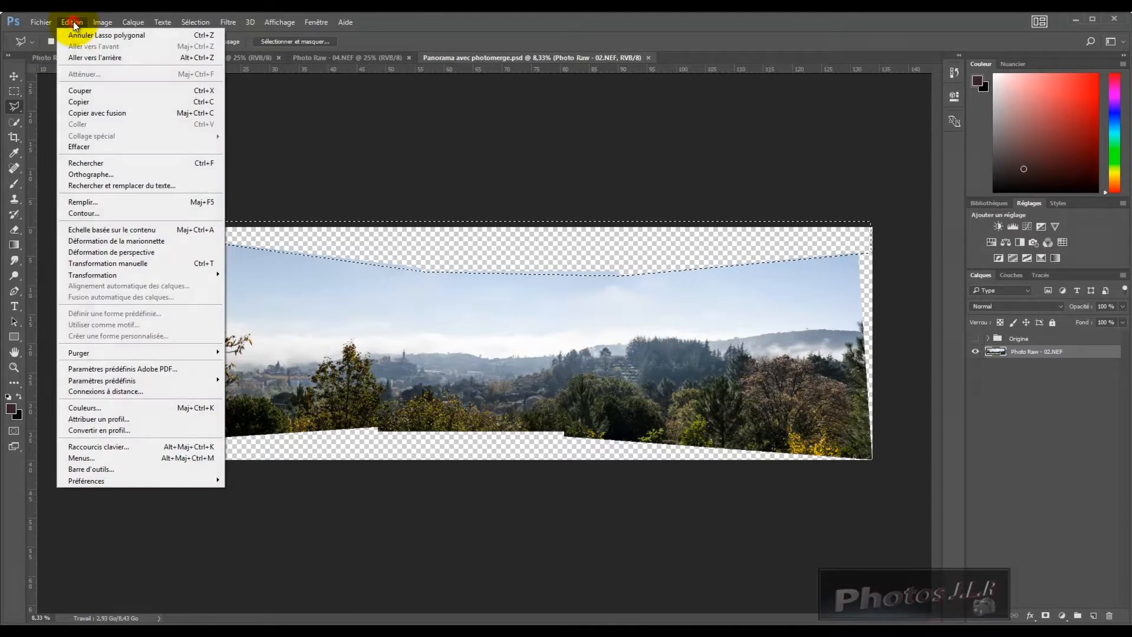
left_click(83, 201)
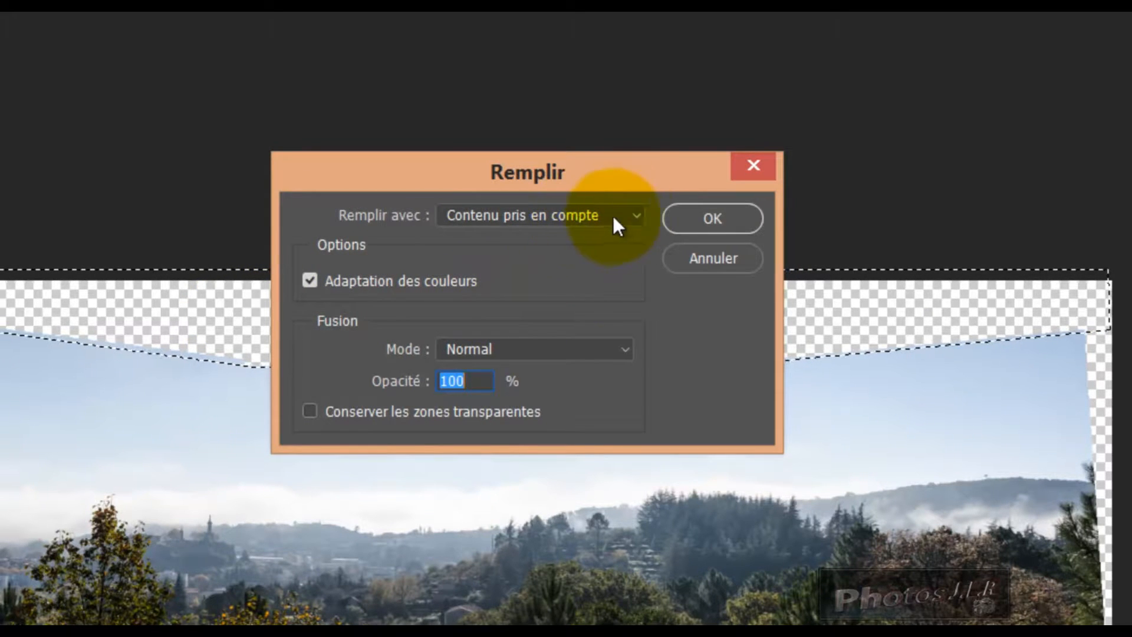
left_click(637, 213)
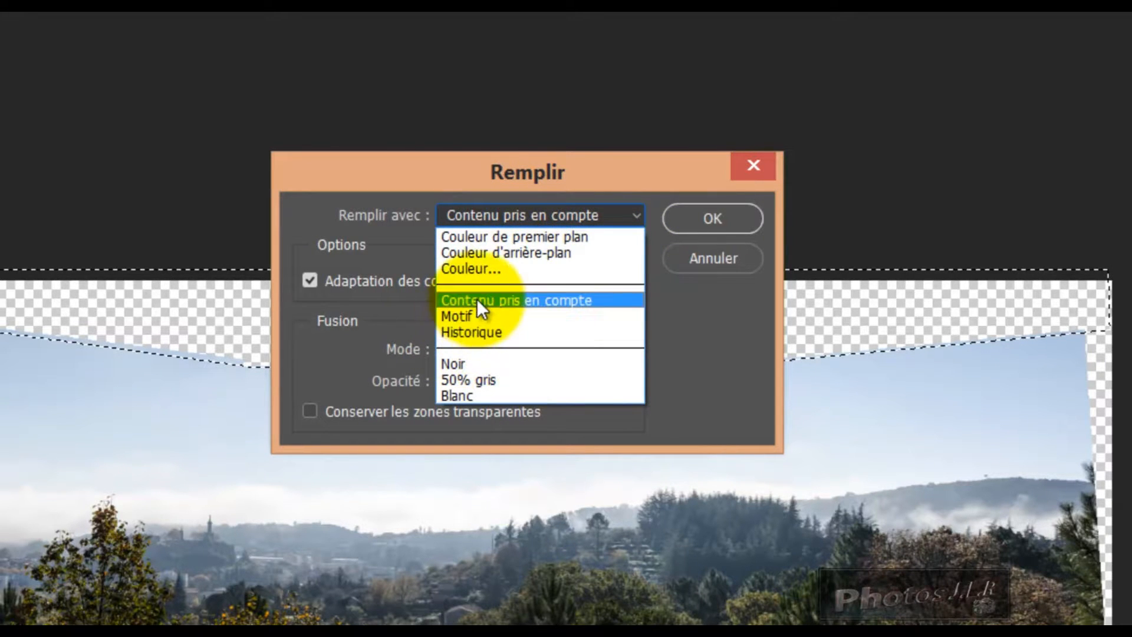
left_click(511, 298)
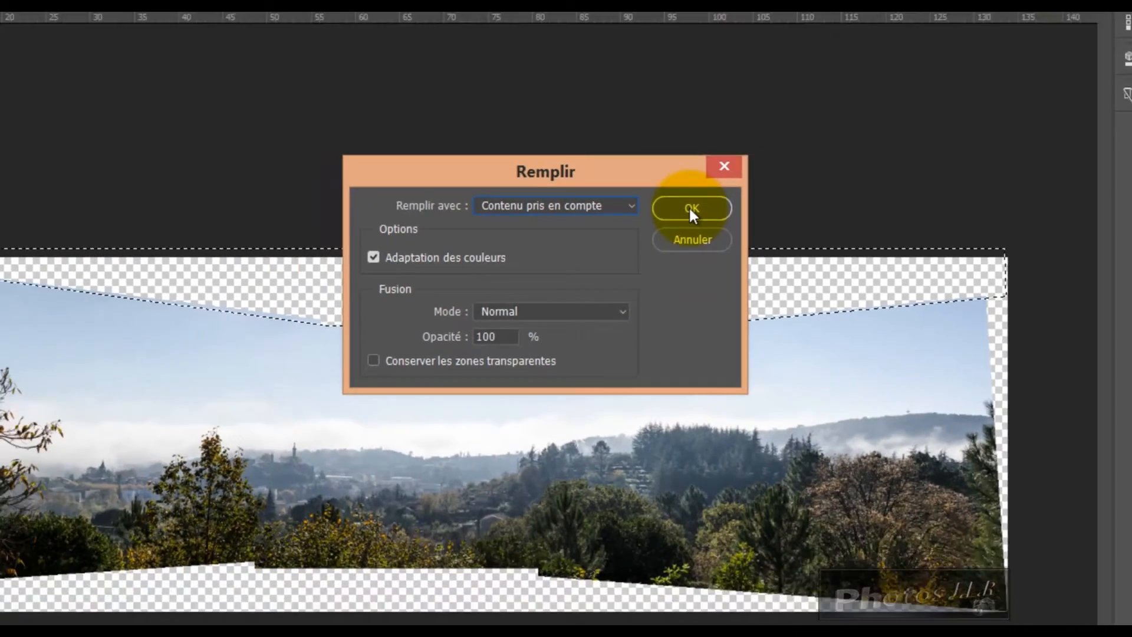
left_click(709, 218)
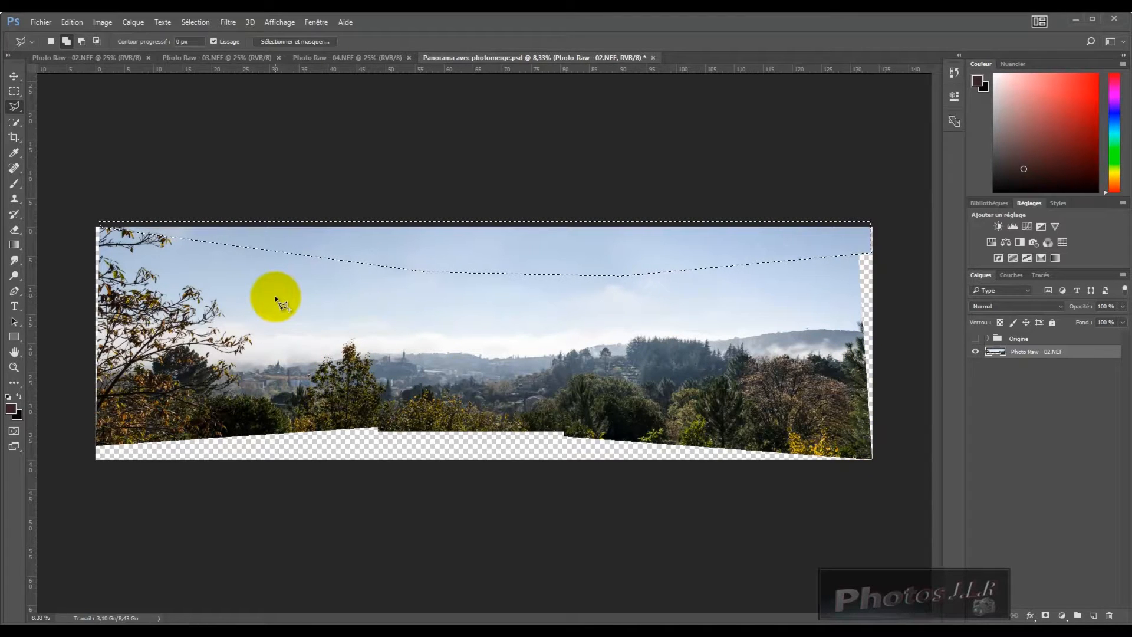
key("d")
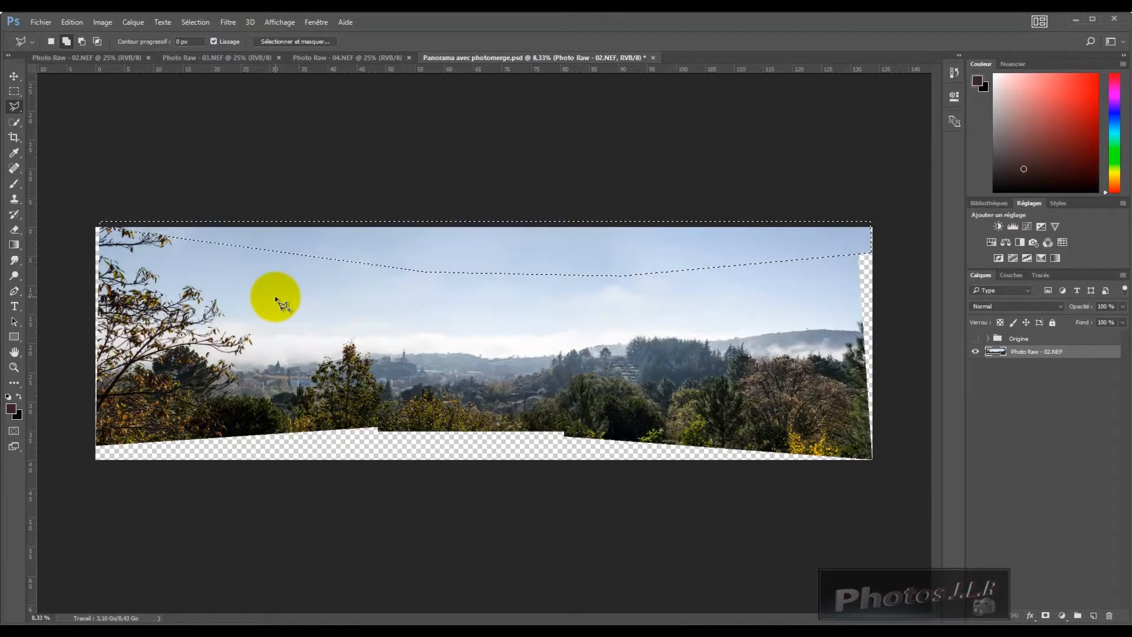
key("ctrl+d")
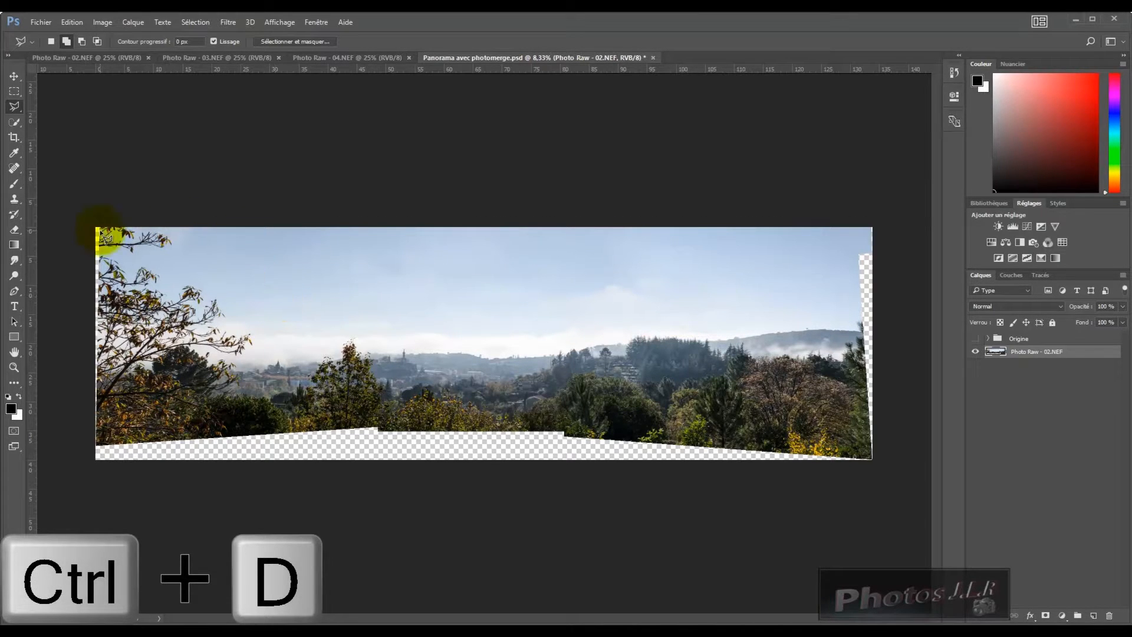
- Examine the filled sky along the panorama's upper edge from one end to the other, and fit the whole image back in view
scroll(109, 260, "up", 2)
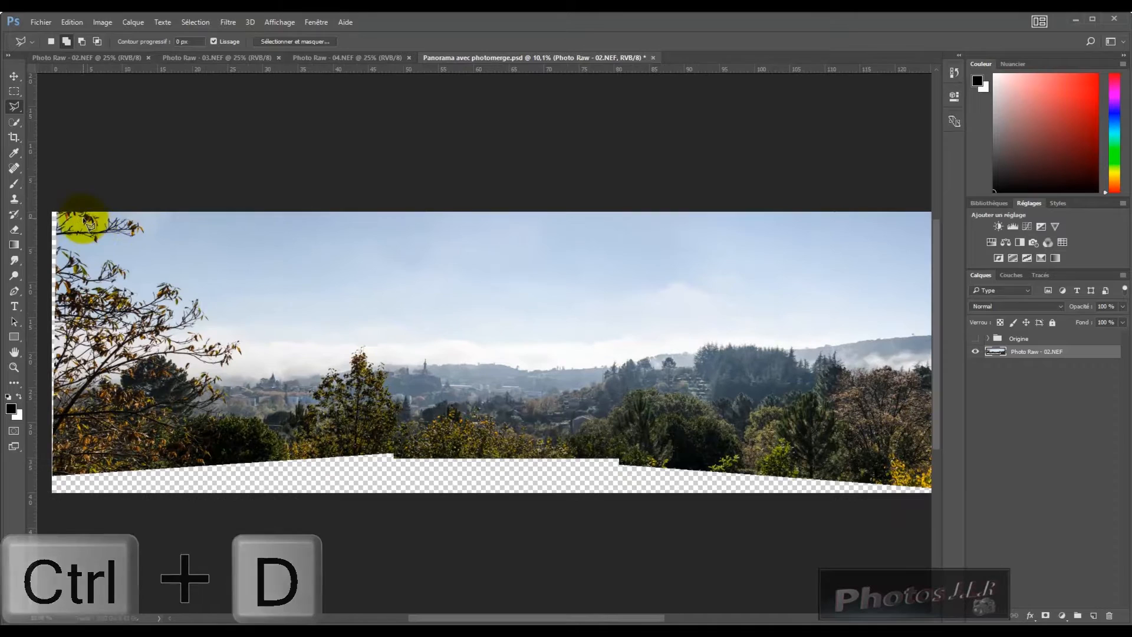
key("v")
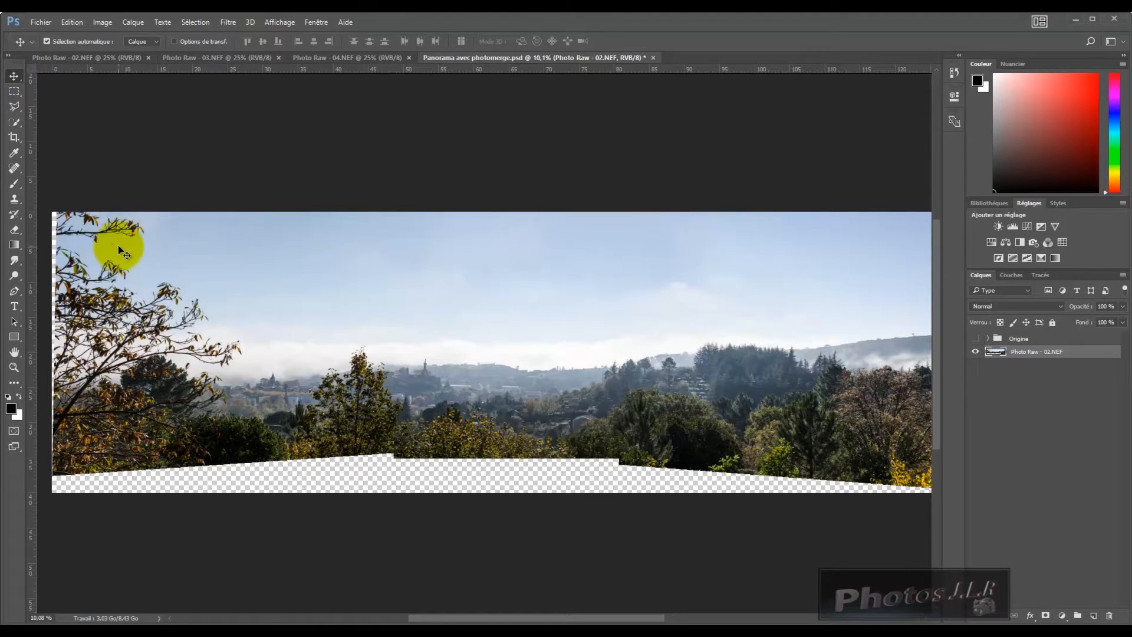
key("space")
left_click_drag(96, 246, 208, 252)
left_click_drag(259, 261, 298, 286)
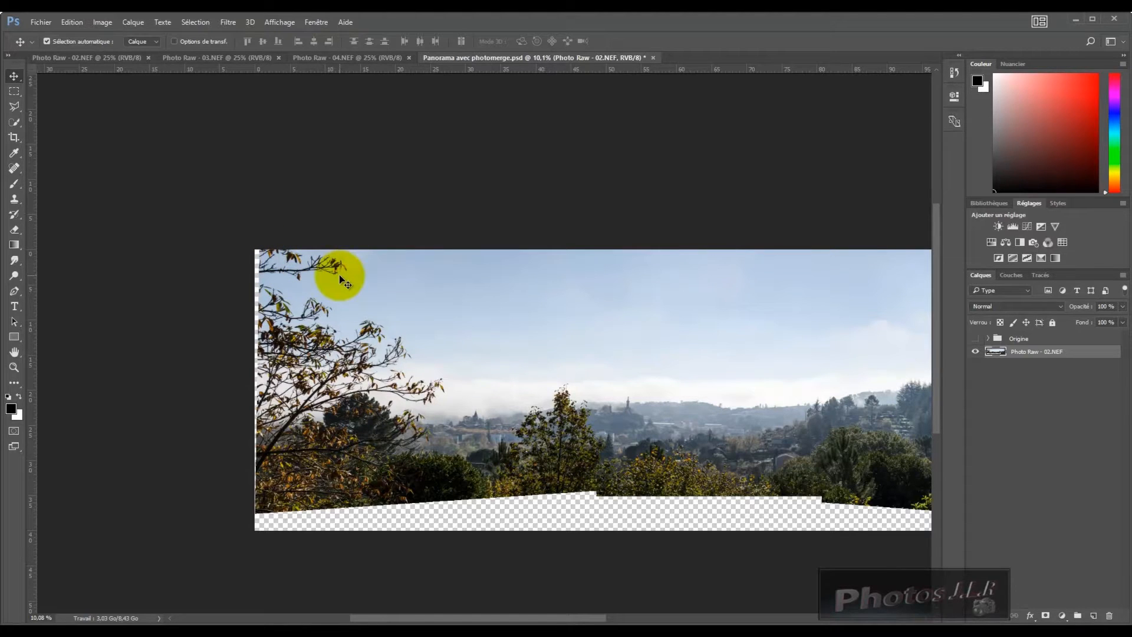
mouse_move(561, 306)
left_mouse_down()
mouse_move(213, 311)
mouse_move(463, 312)
mouse_move(444, 310)
left_mouse_up()
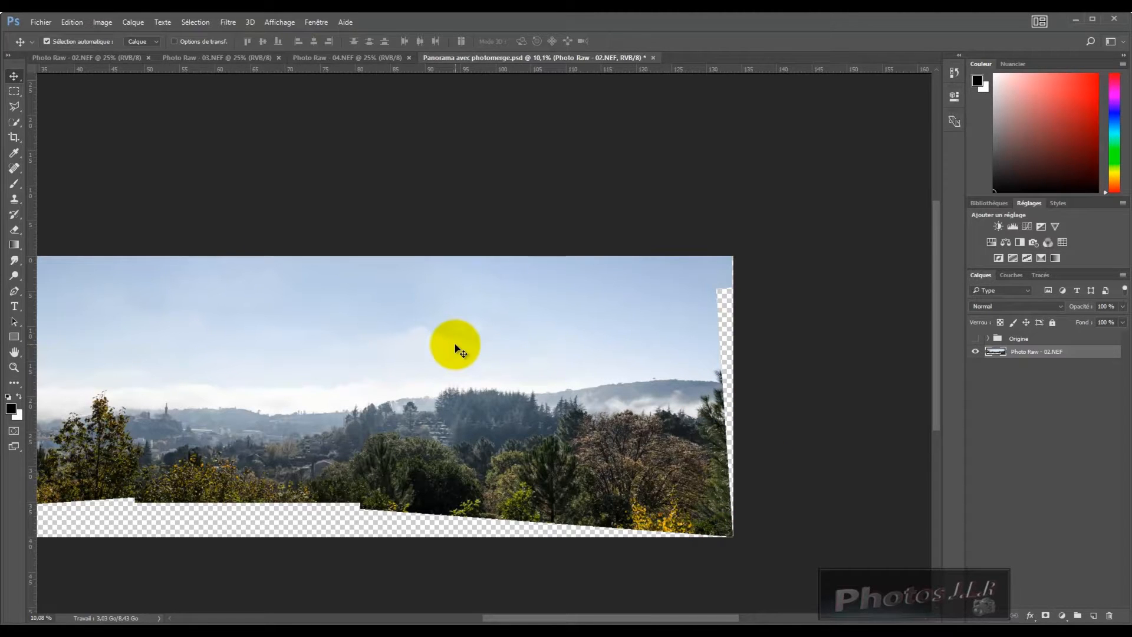
key("ctrl+0")
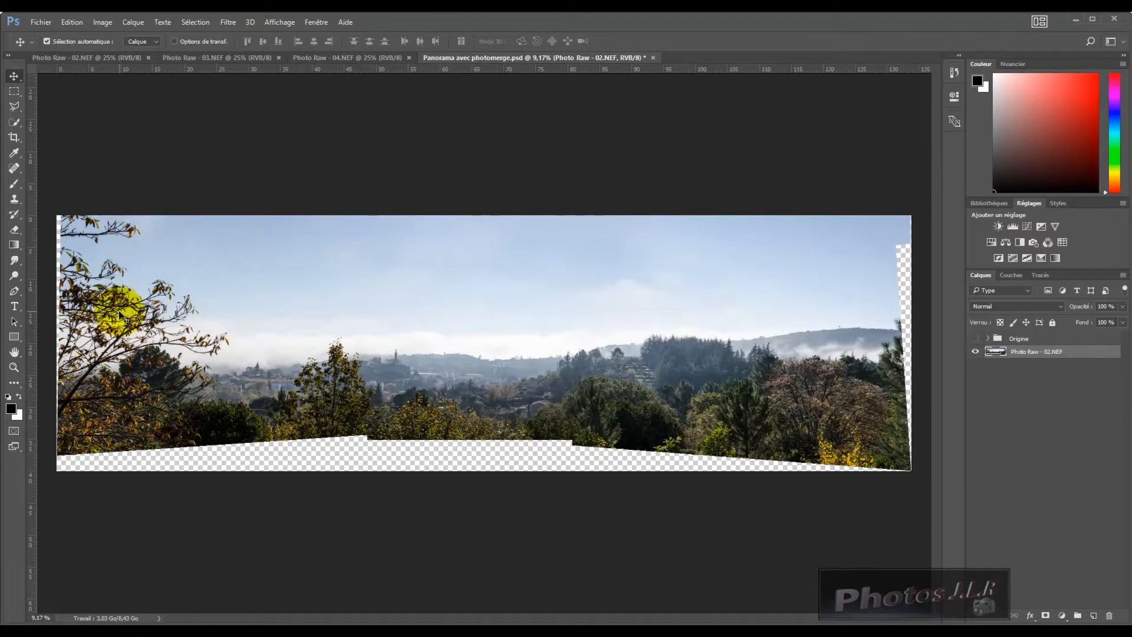
- Select the transparent strip along the panorama's right edge with the Polygonal Lasso, from the upper corner down past the lower corner
left_click(14, 107)
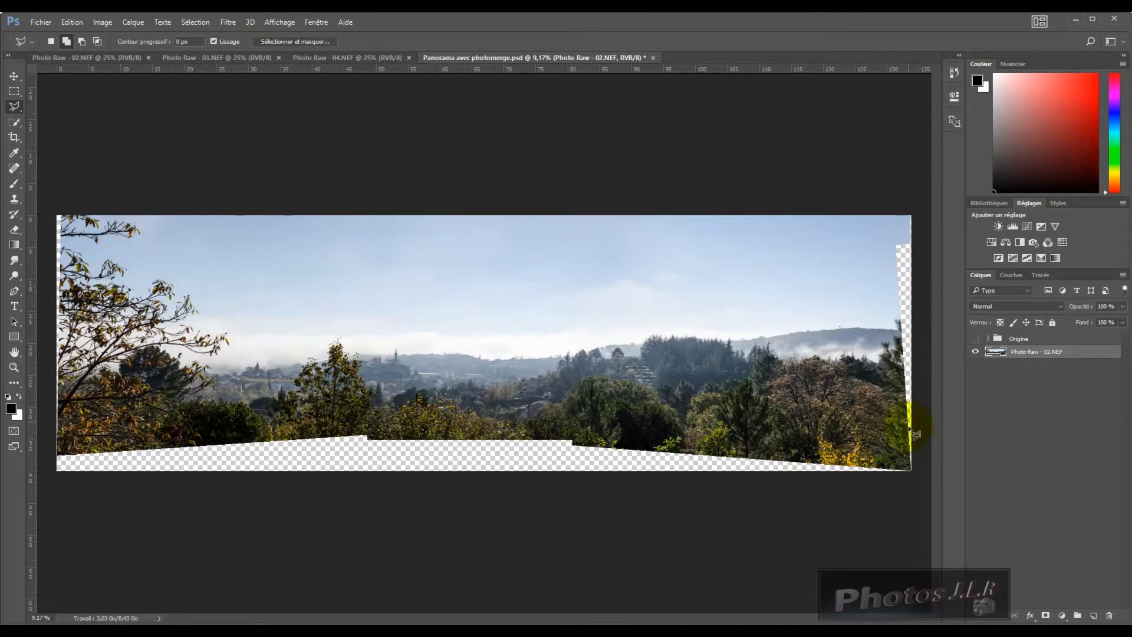
left_click(909, 213)
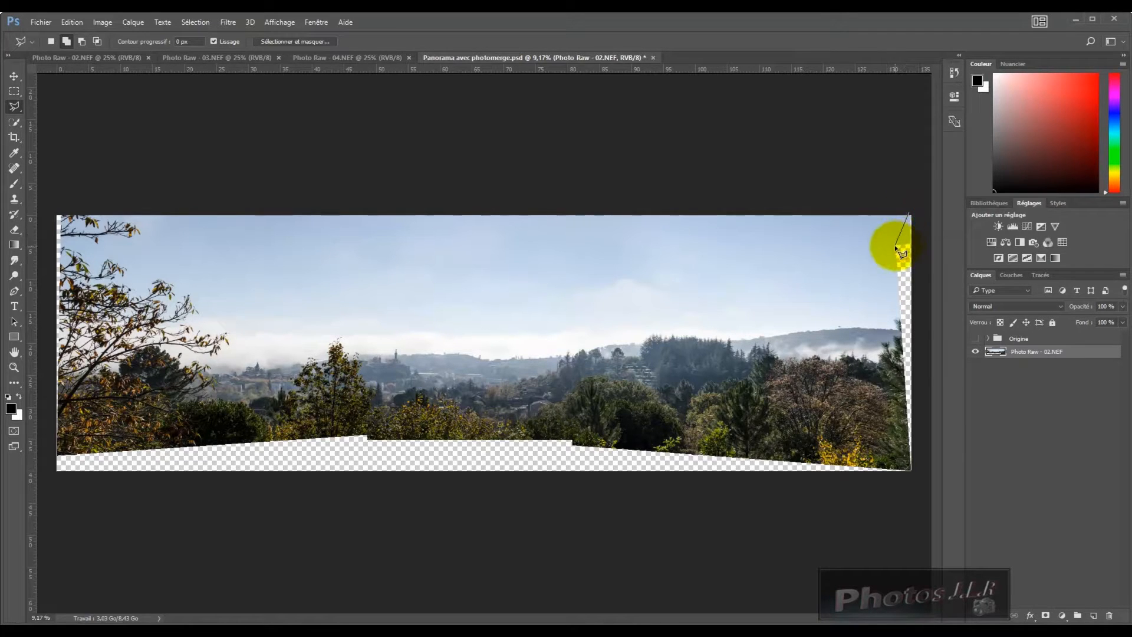
left_click(895, 246)
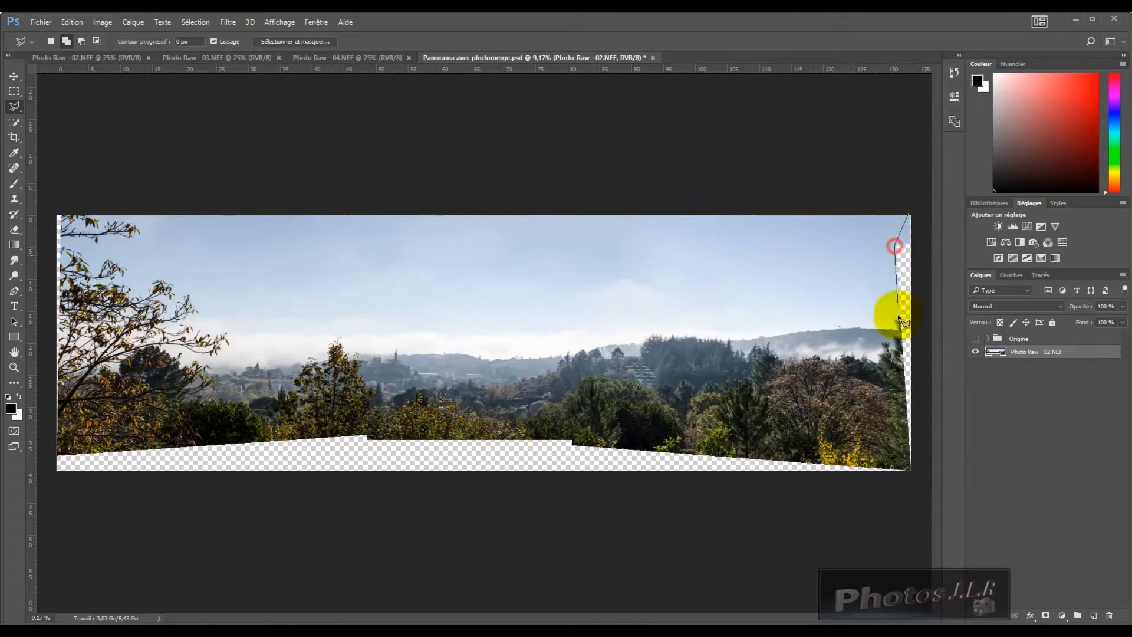
left_click(915, 473)
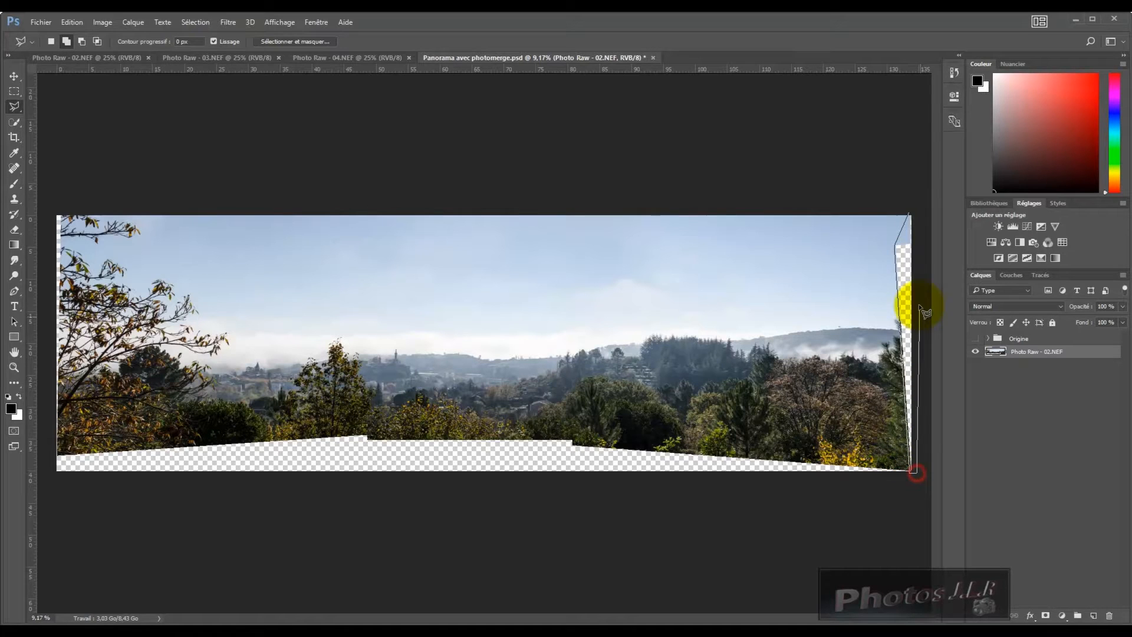
left_click(909, 214)
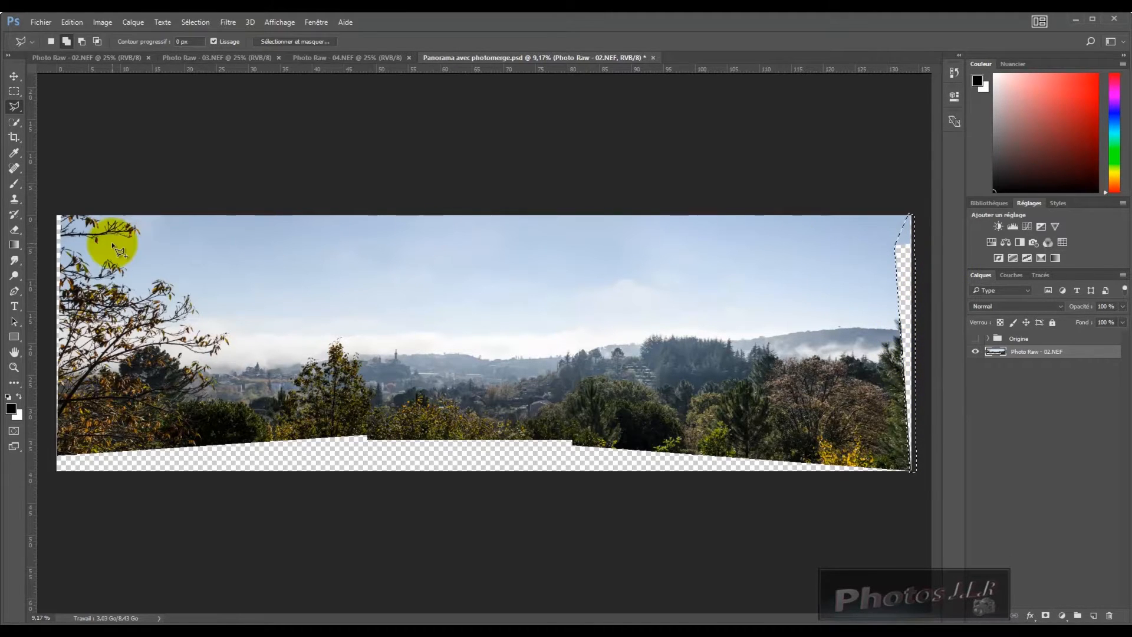
- Fill the right-edge selection with Contenu pris en compte, Adaptation des couleurs on, Normal mode and 100% opacity, and deselect it
left_click(69, 22)
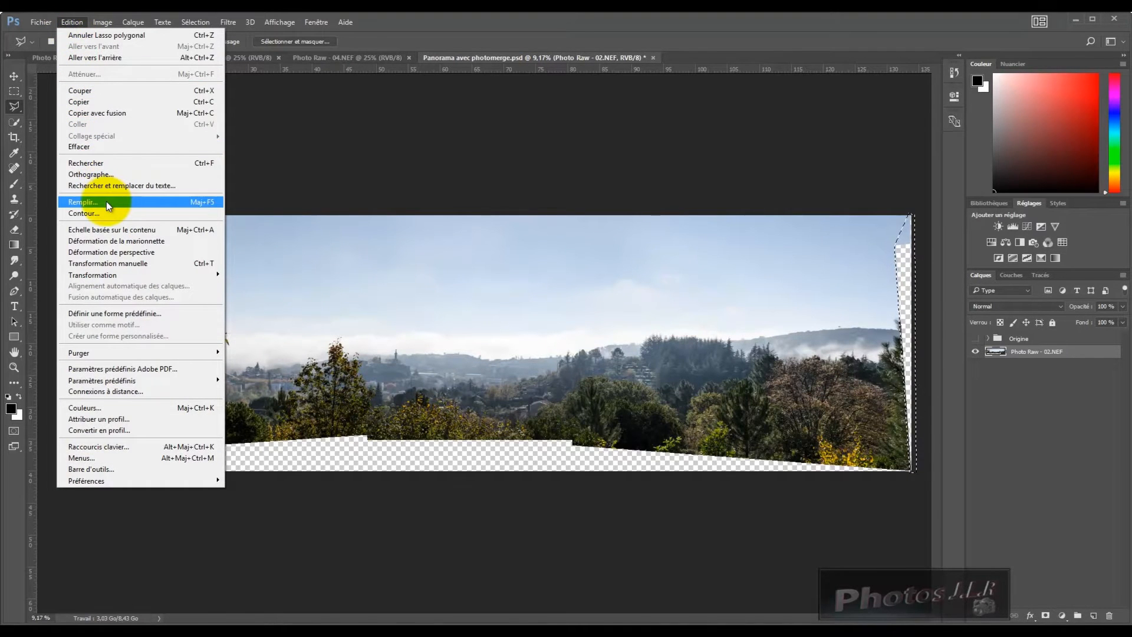
left_click(83, 201)
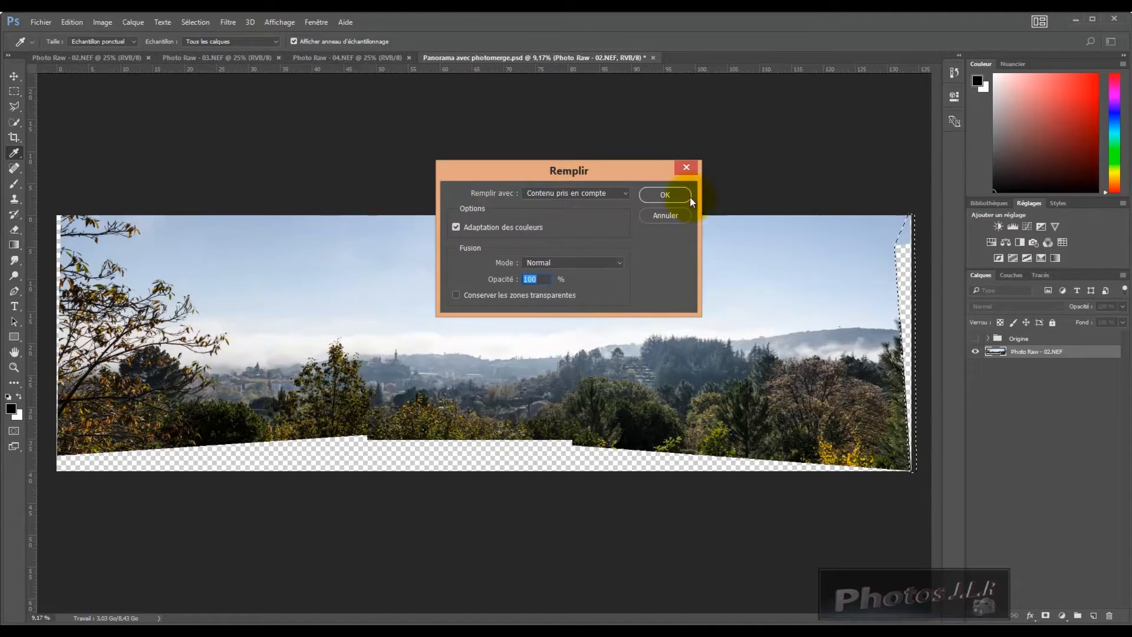
left_click(675, 195)
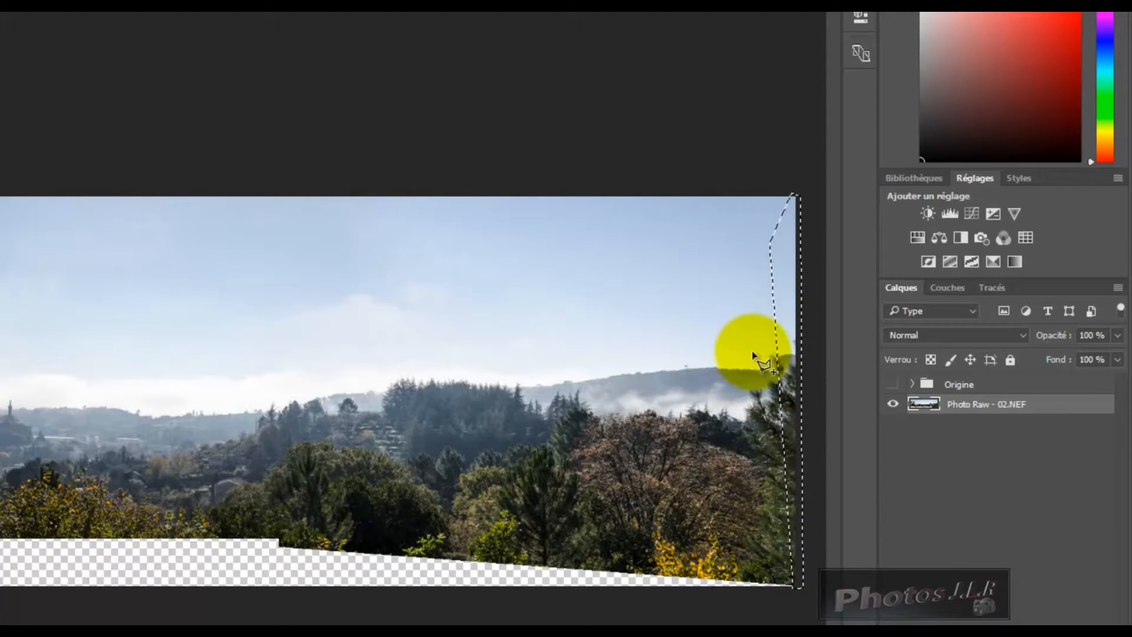
key("ctrl+d")
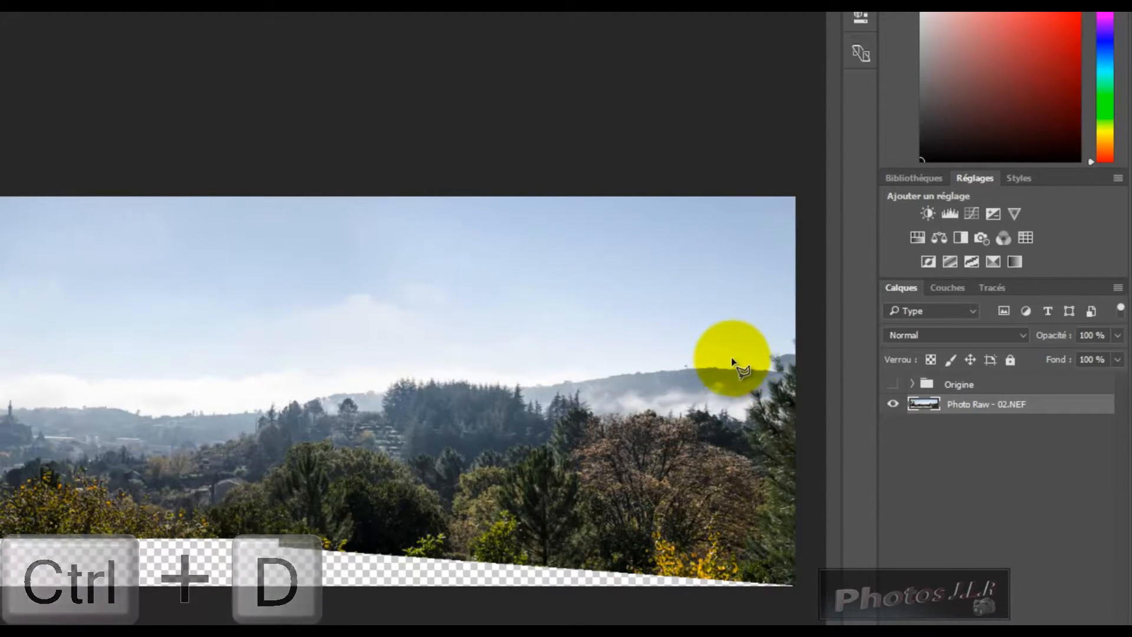
- Clone the sky just above the hill ridge over the stray pine branches at the panorama's right edge with the Clone Stamp
scroll(784, 378, "up", 5)
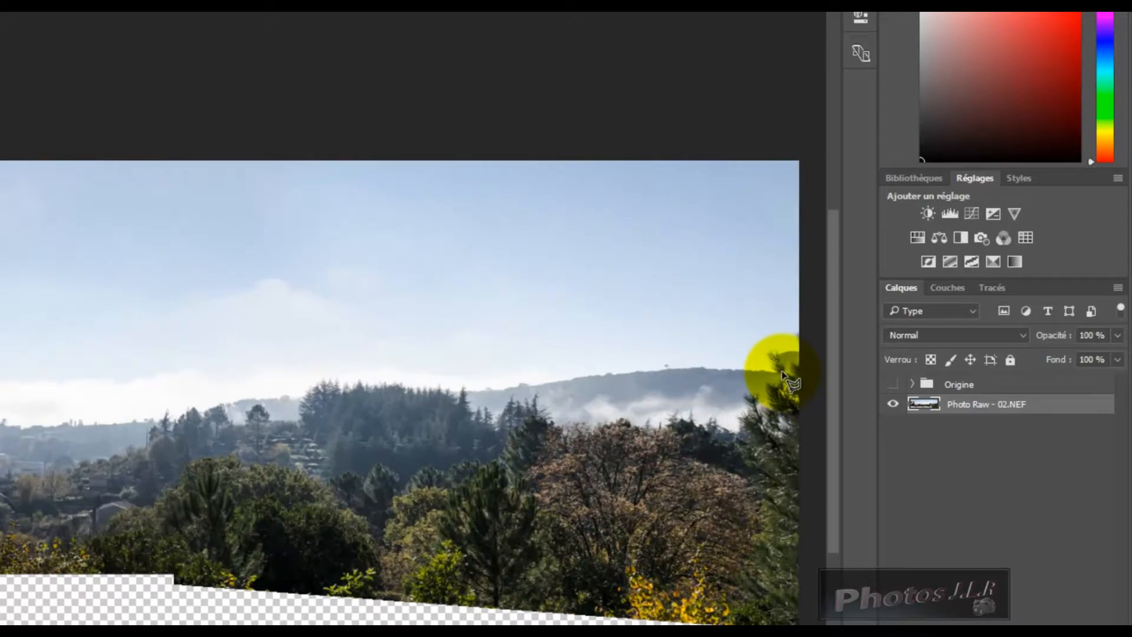
scroll(761, 369, "up", 1)
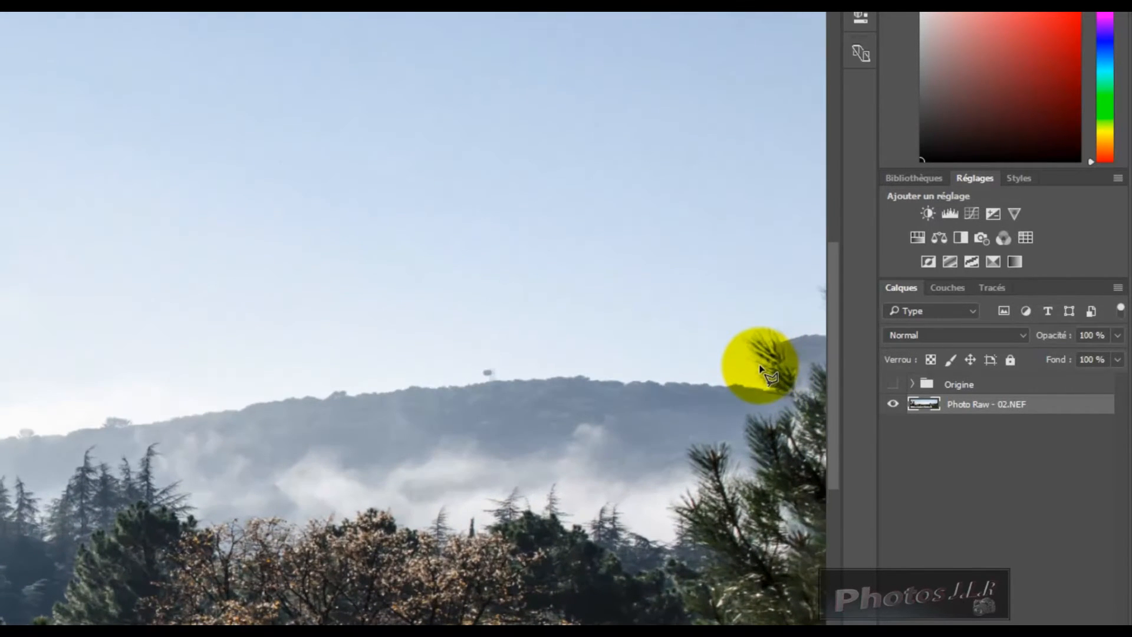
key("space")
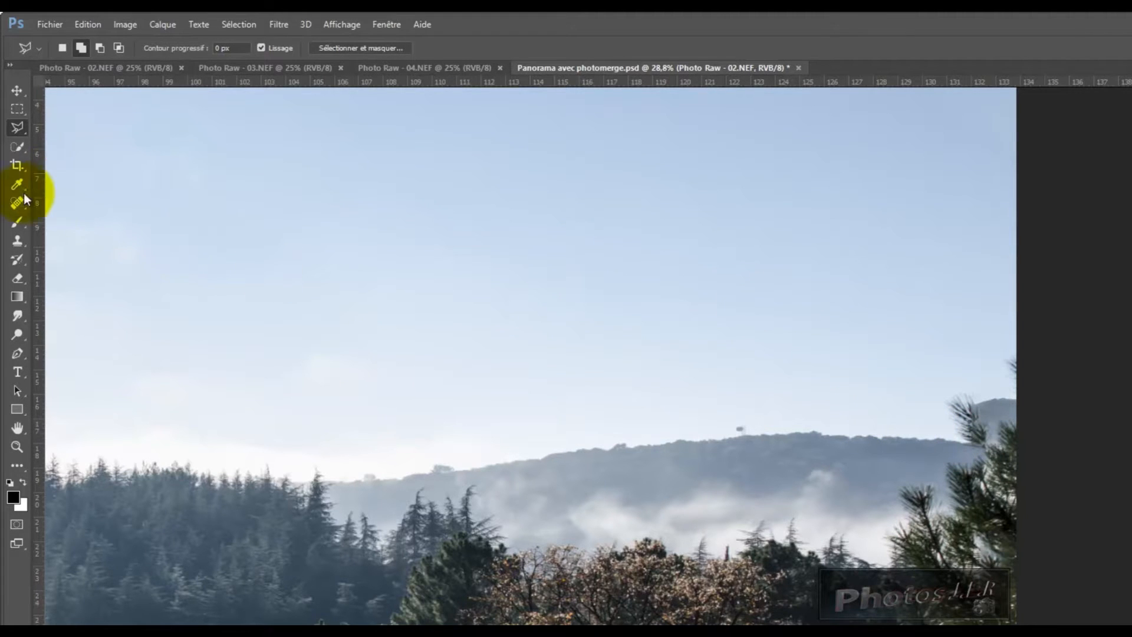
left_click(17, 242)
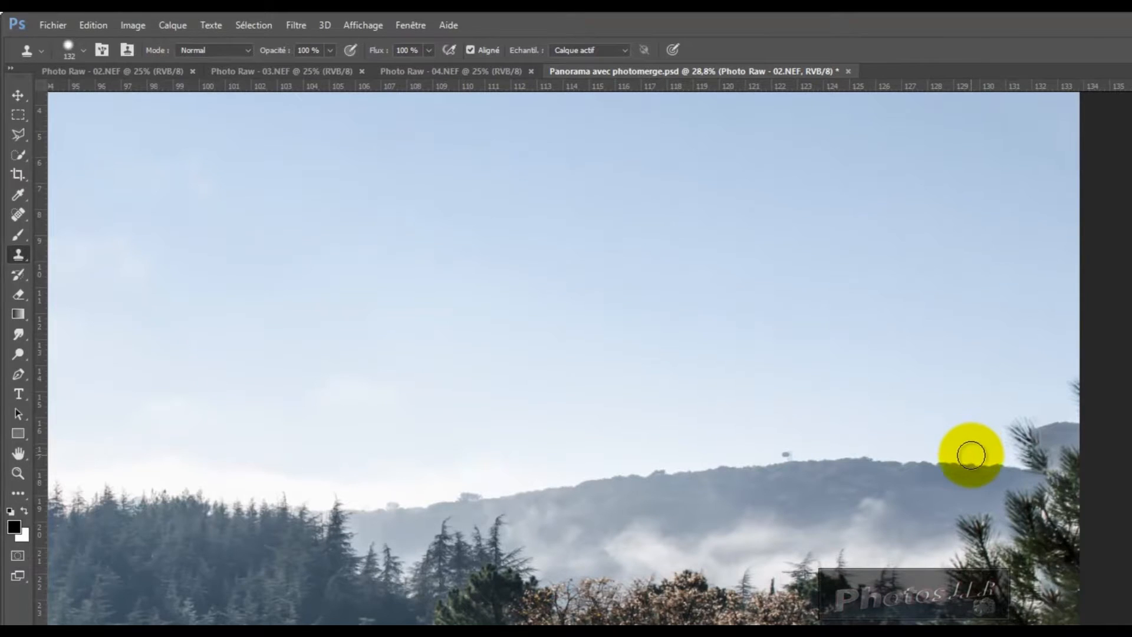
key("alt")
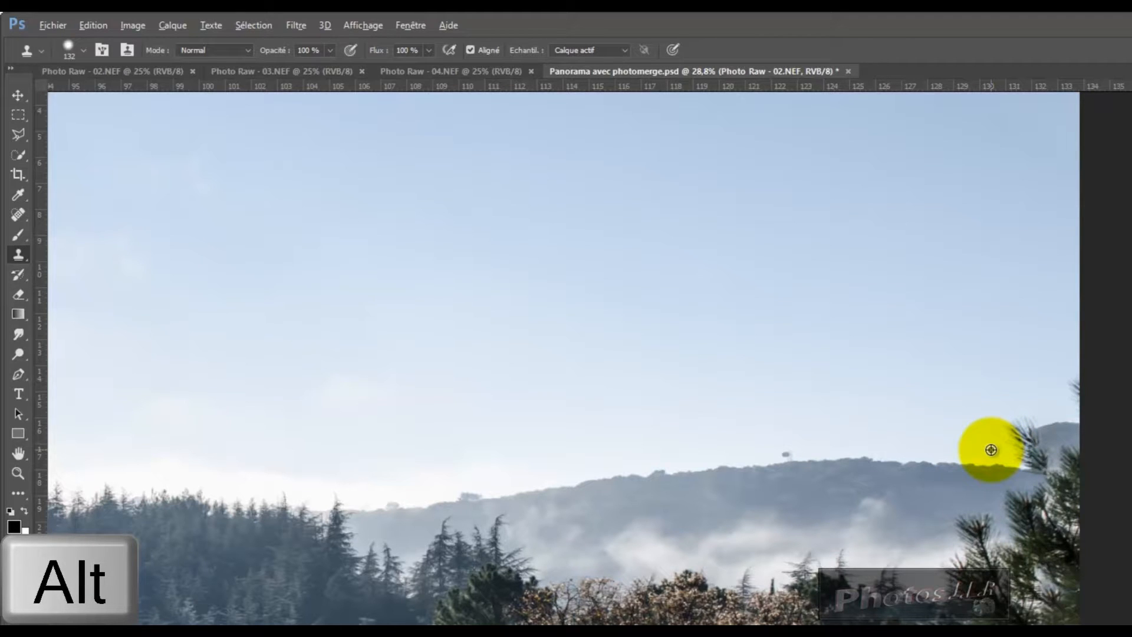
left_click(991, 450, "alt")
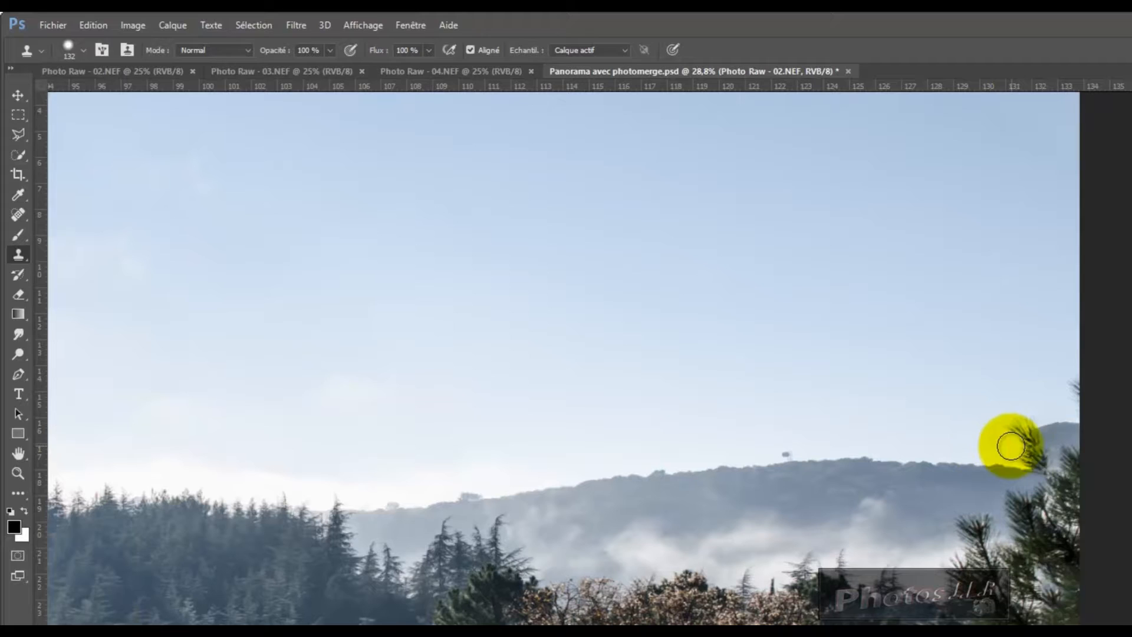
mouse_move(1011, 429)
left_mouse_down()
mouse_move(1077, 415)
mouse_move(1042, 416)
left_mouse_up()
mouse_move(849, 390)
left_mouse_down()
mouse_move(1048, 407)
mouse_move(1031, 384)
mouse_move(1088, 385)
left_mouse_up()
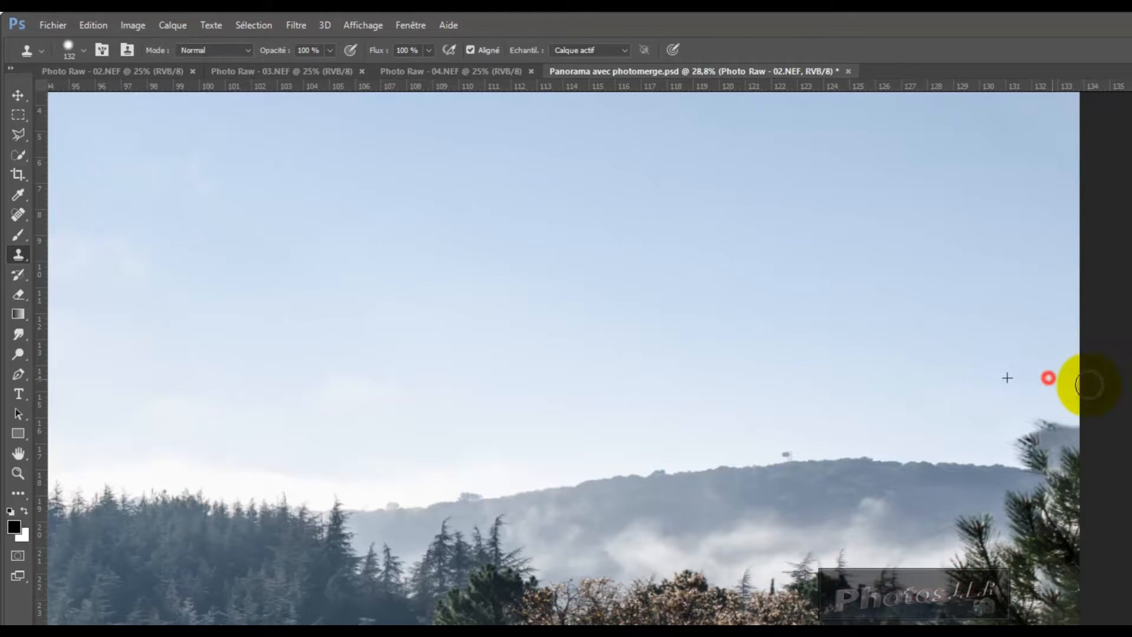
- Clone sky and ridge over the raised piece of hill behind the right-hand pine, continuing the ridge line to the image edge
mouse_move(963, 395)
left_mouse_down()
mouse_move(1021, 399)
mouse_move(1072, 424)
left_mouse_up()
mouse_move(966, 419)
left_mouse_down()
mouse_move(1036, 417)
mouse_move(1049, 420)
mouse_move(1005, 430)
mouse_move(1073, 442)
left_mouse_up()
left_click(770, 404, "alt")
mouse_move(990, 437)
left_mouse_down()
mouse_move(1093, 454)
mouse_move(1016, 447)
mouse_move(1057, 455)
mouse_move(1079, 498)
mouse_move(1089, 493)
mouse_move(1081, 523)
mouse_move(1085, 494)
mouse_move(1076, 492)
mouse_move(1043, 549)
mouse_move(1031, 534)
mouse_move(1073, 512)
mouse_move(1068, 441)
mouse_move(1069, 500)
mouse_move(1045, 524)
mouse_move(1032, 510)
mouse_move(1038, 533)
mouse_move(1059, 538)
mouse_move(1042, 549)
mouse_move(1076, 500)
left_mouse_up()
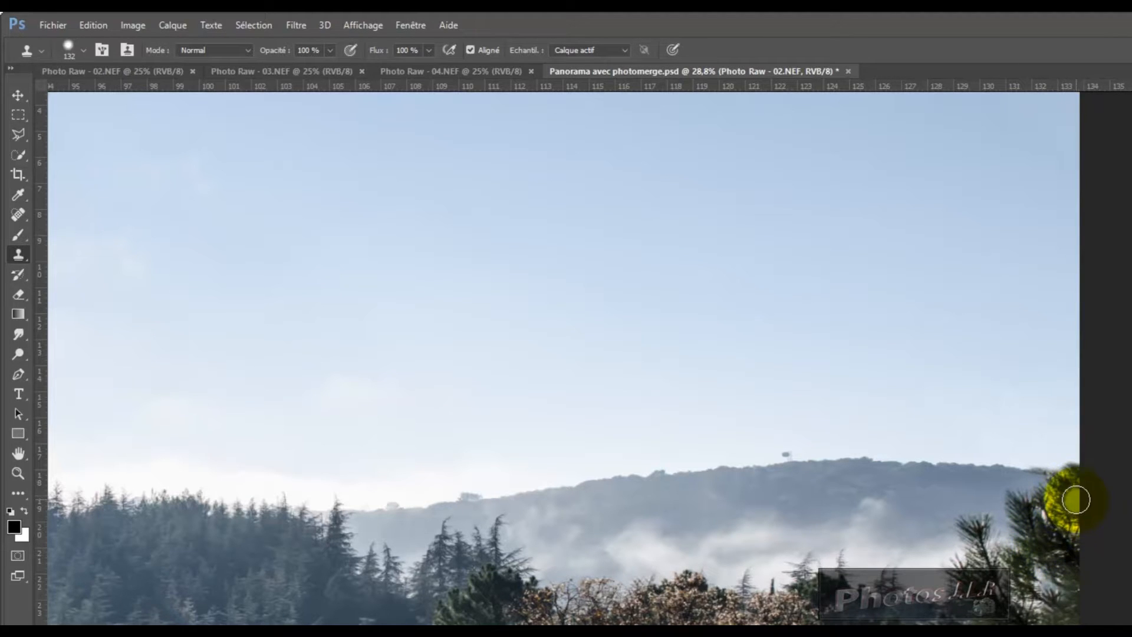
- Rebuild the tip of the pine at the right edge by cloning its foliage upward over the ridge, and fit the whole panorama in view
left_click(1071, 490, "alt")
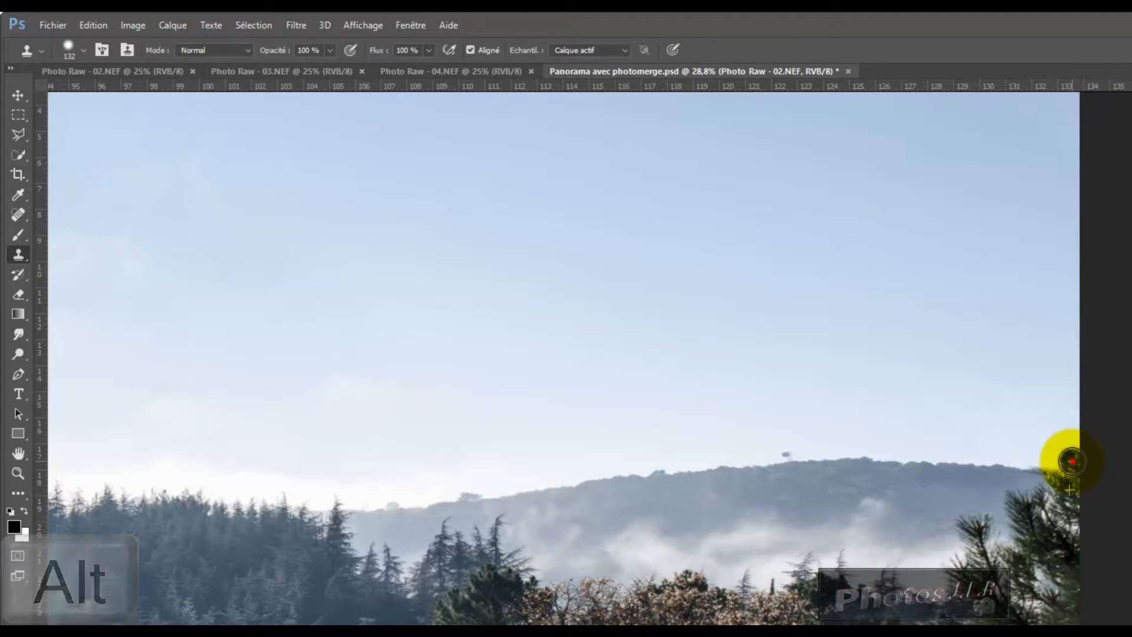
left_click(1071, 461)
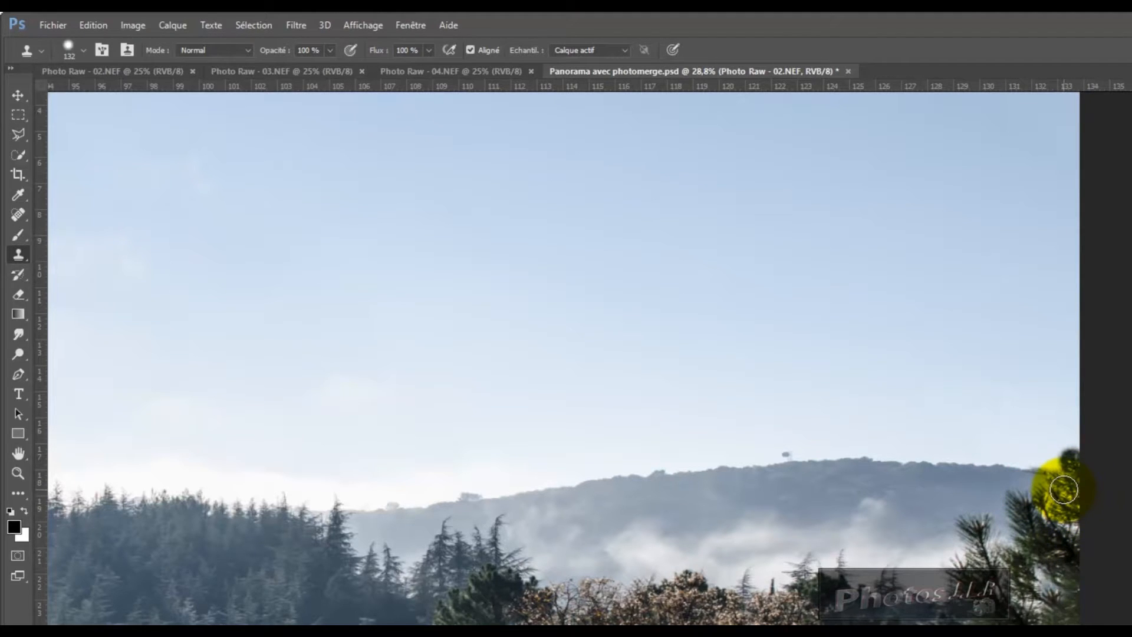
key("alt")
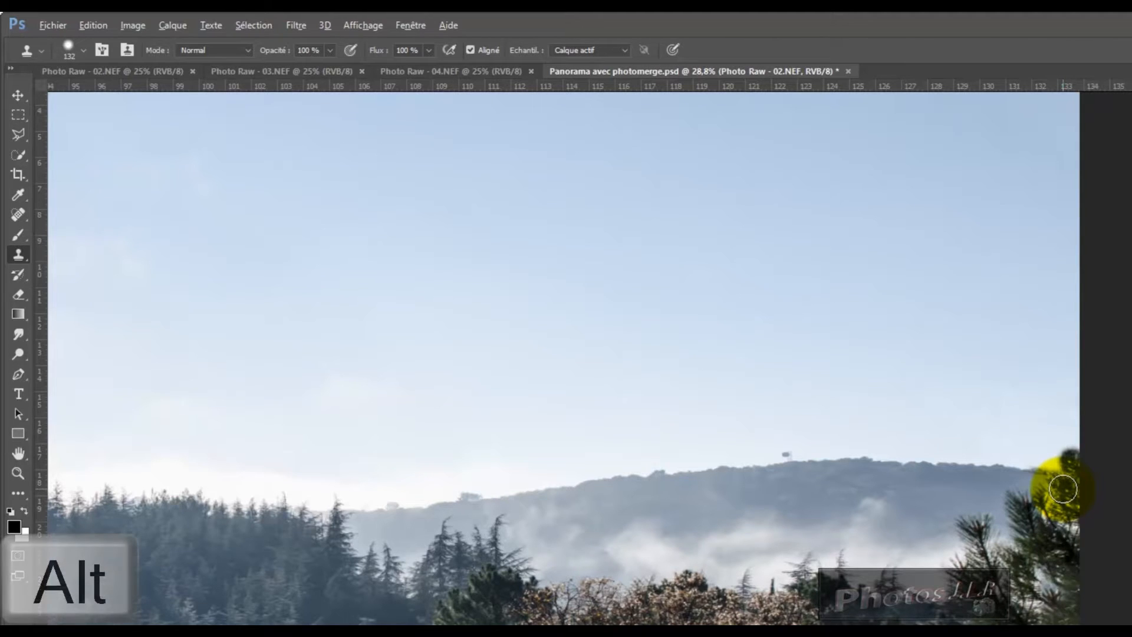
left_click(1062, 488, "alt")
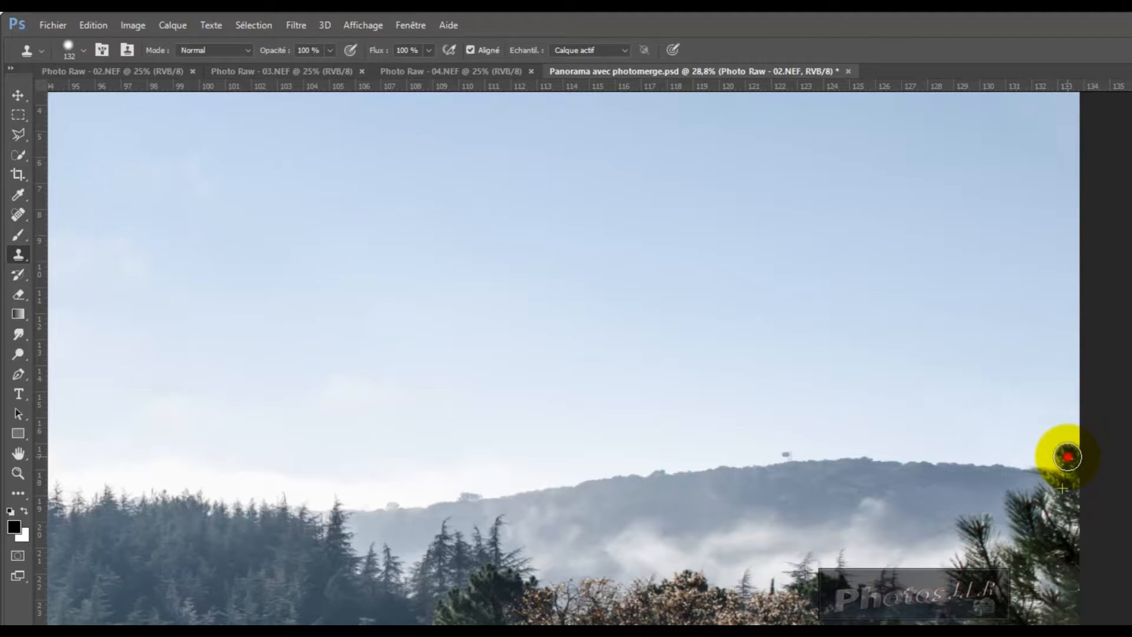
left_click(1068, 457)
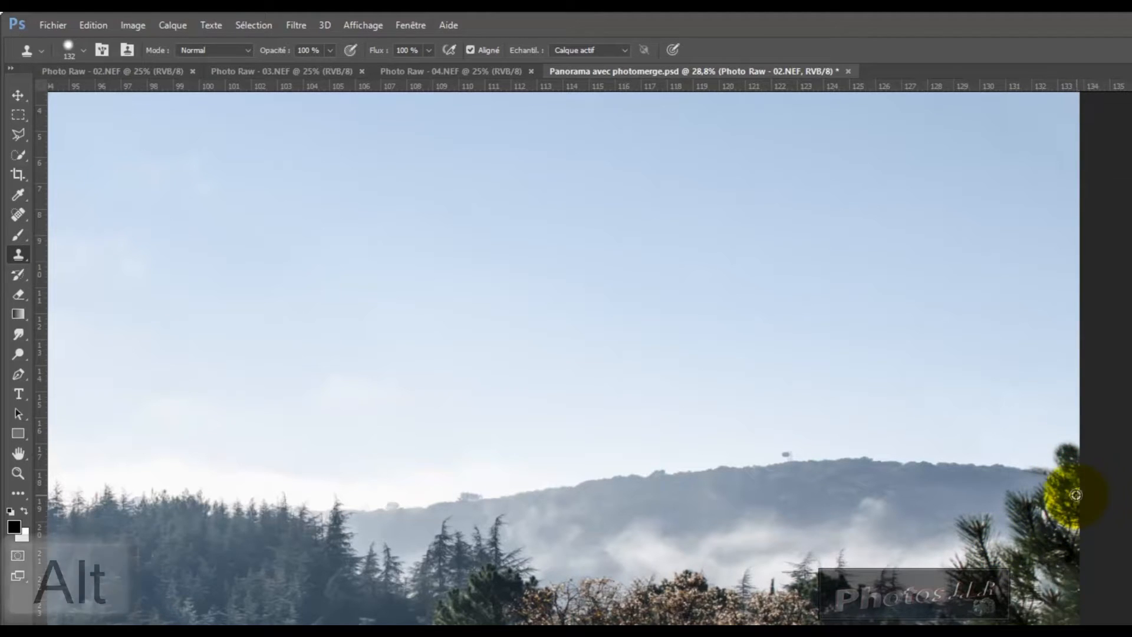
left_click(1066, 477, "alt")
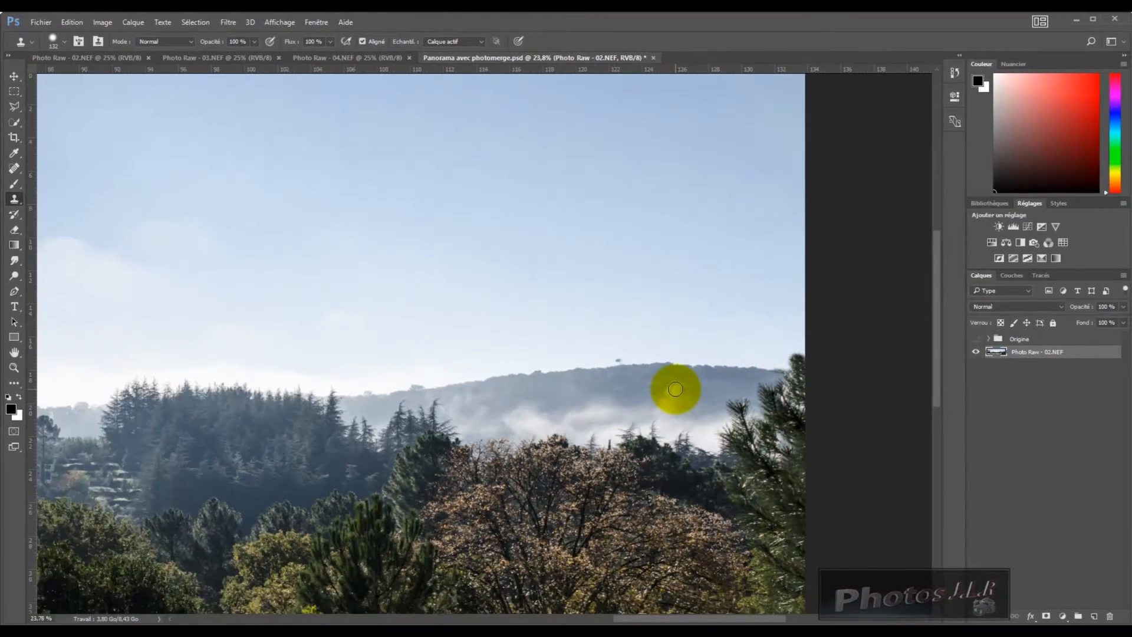
scroll(675, 390, "down", 4)
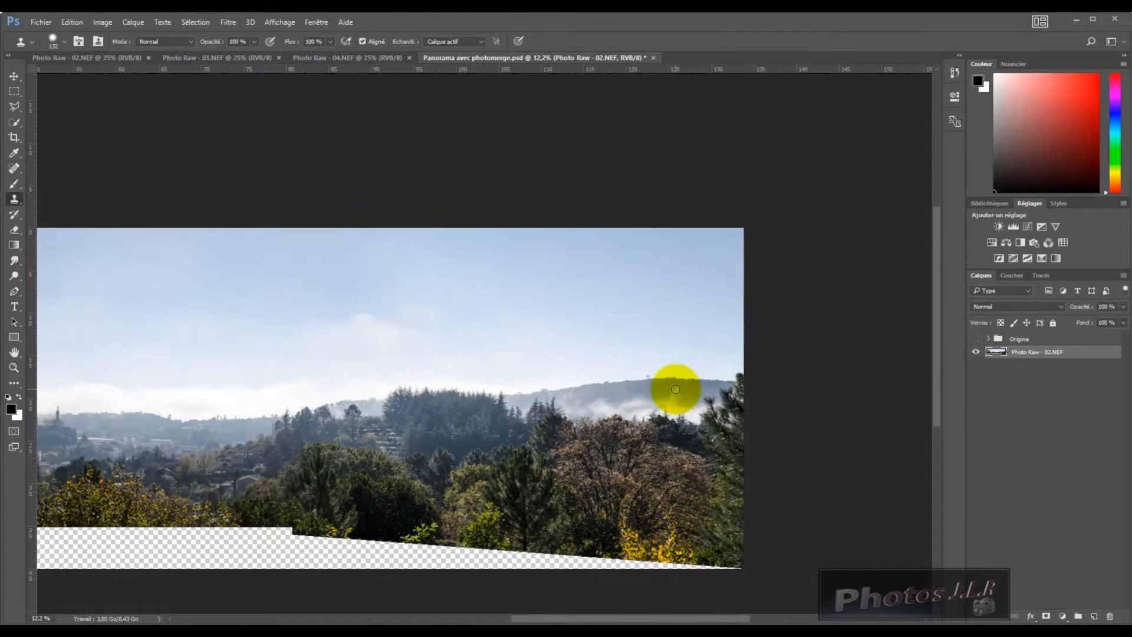
scroll(675, 389, "down", 2)
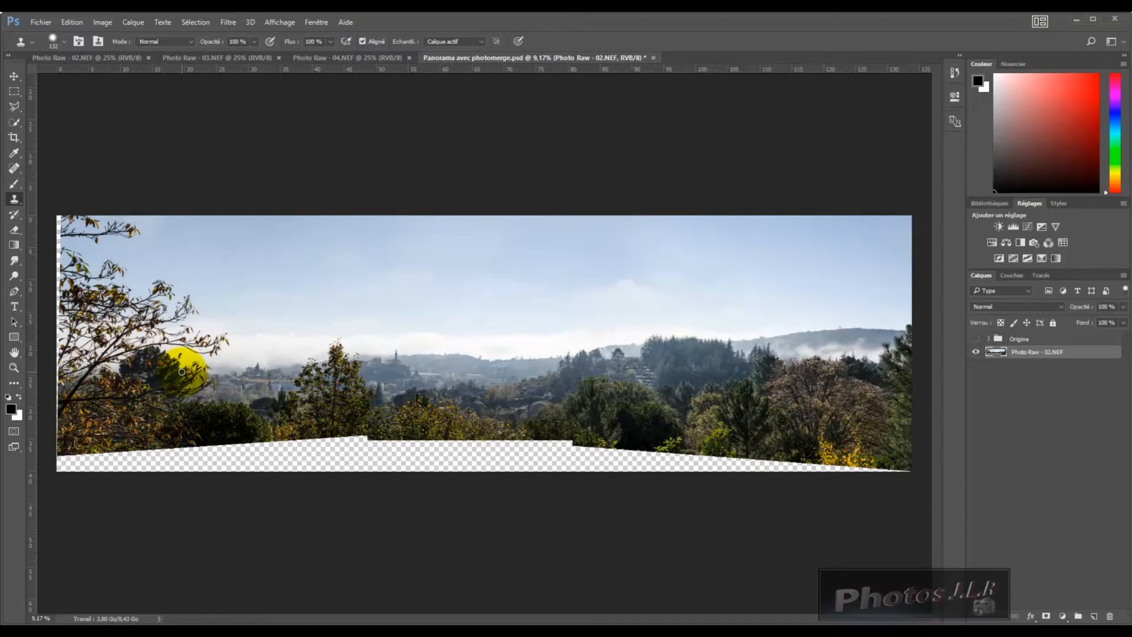
left_click(19, 107)
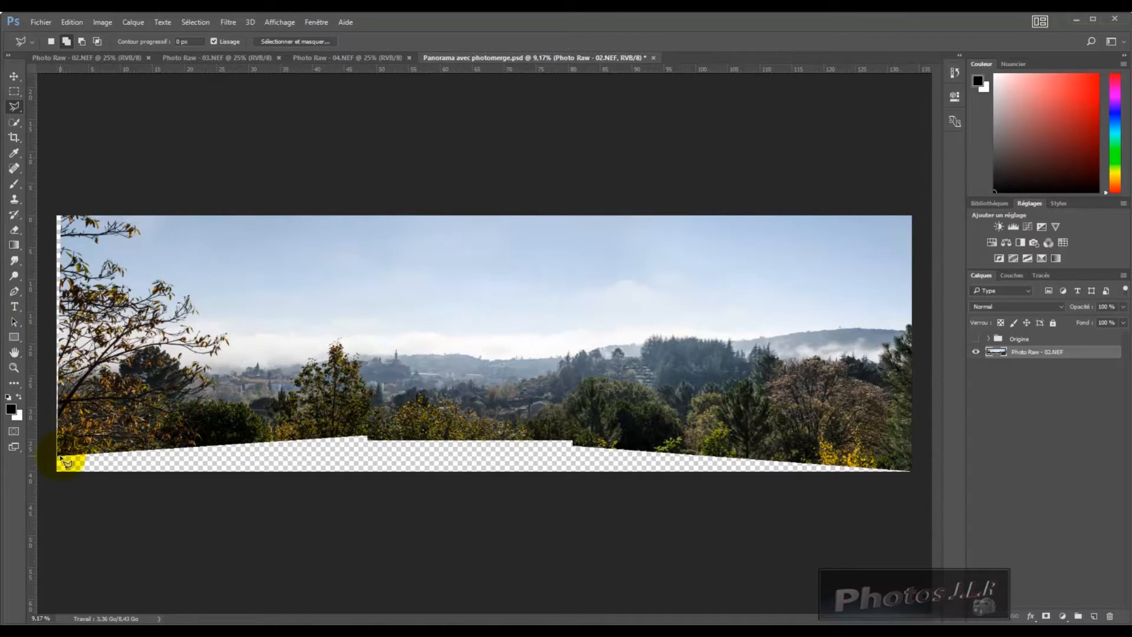
left_click_drag(57, 455, 372, 441)
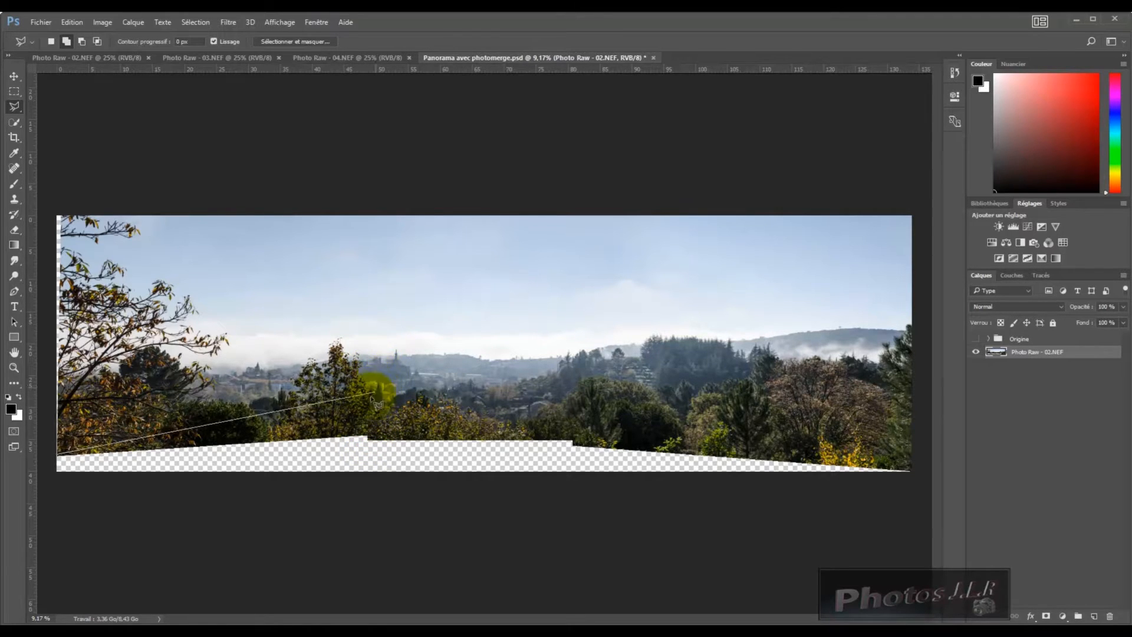
left_click(387, 352)
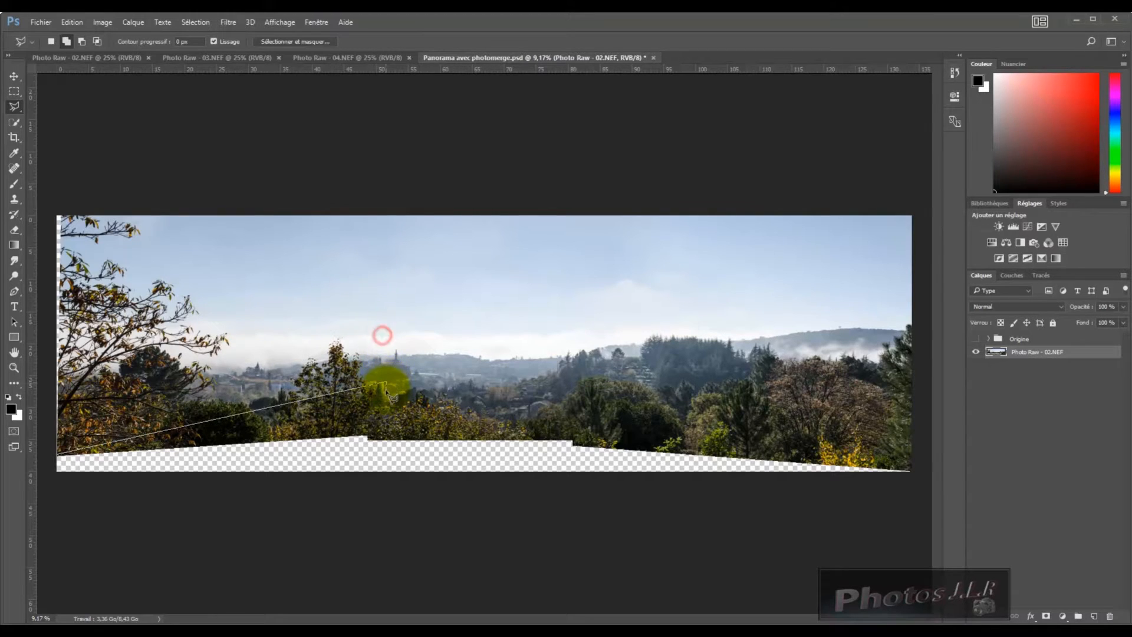
key("Escape")
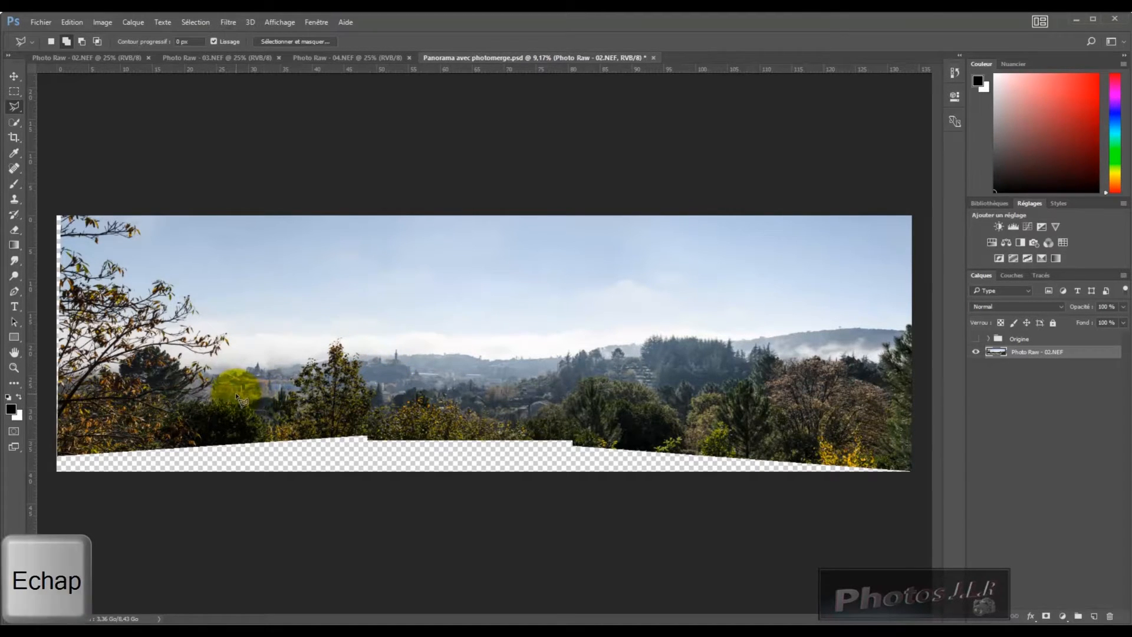
- Select the left section of the transparent area below the trees with the Polygonal Lasso, ending at the first notch in its edge
left_click(53, 462)
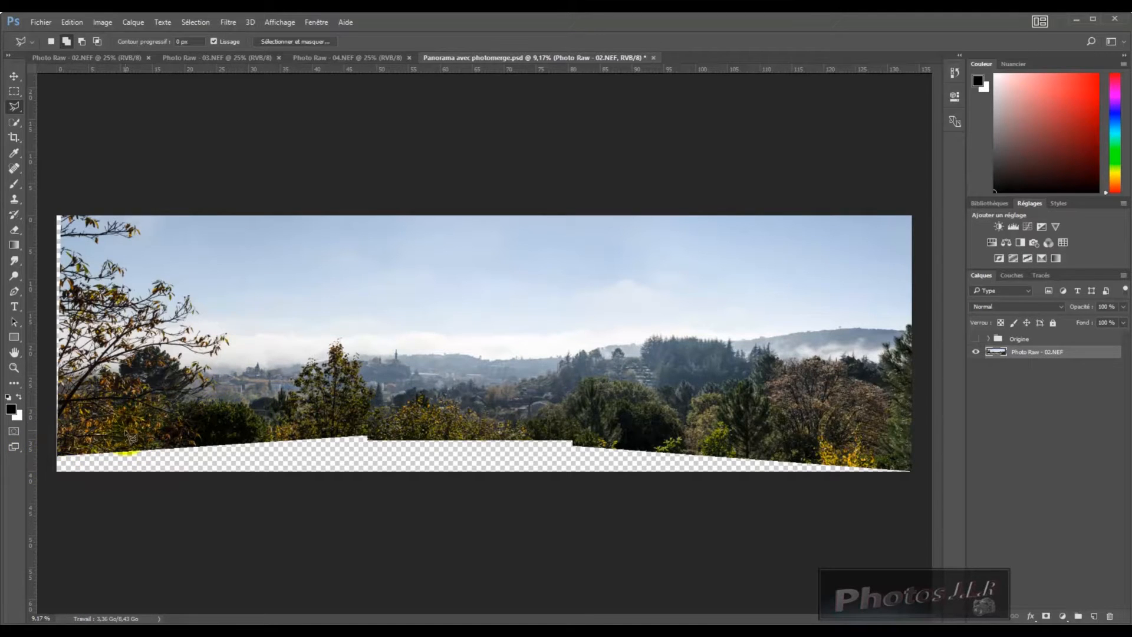
mouse_move(58, 457)
left_mouse_down()
mouse_move(362, 441)
mouse_move(379, 372)
mouse_move(369, 471)
mouse_move(316, 484)
mouse_move(55, 477)
left_mouse_up()
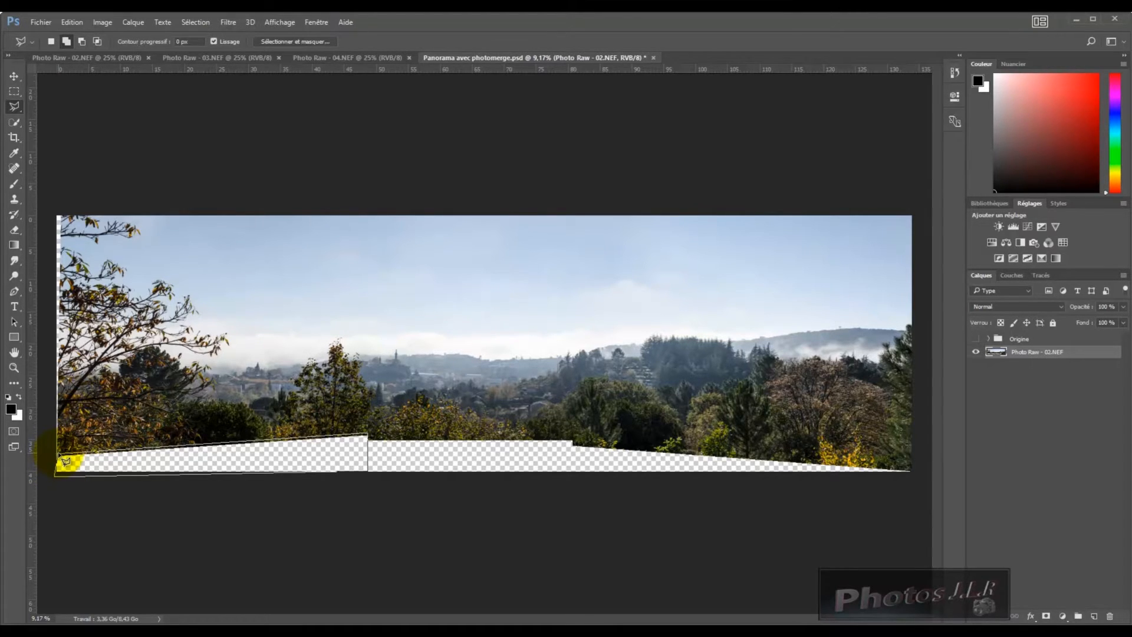
left_click_drag(64, 460, 65, 462)
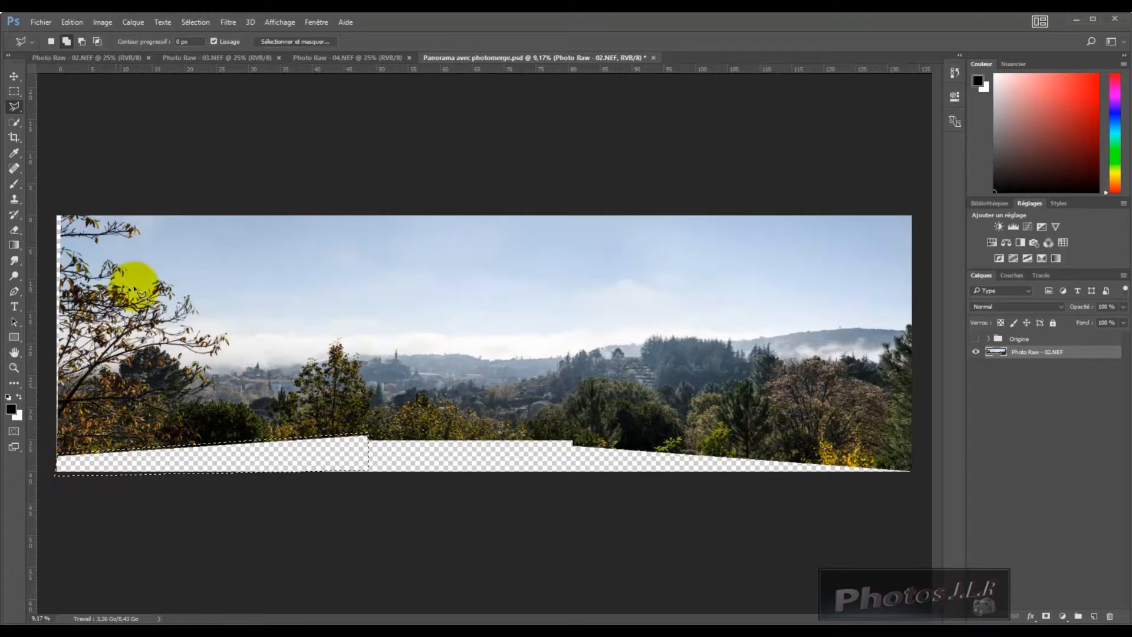
- Fill the lower-left selection with Contenu pris en compte, keeping Adaptation des couleurs on, Normal mode and 100% opacity
left_click(71, 22)
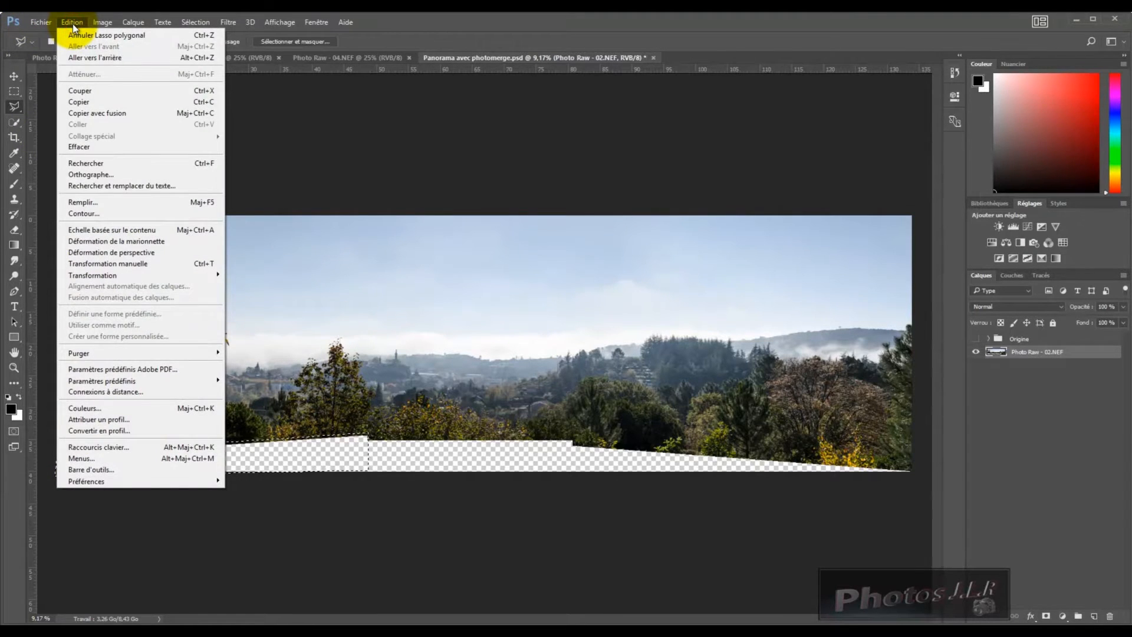
left_click(99, 204)
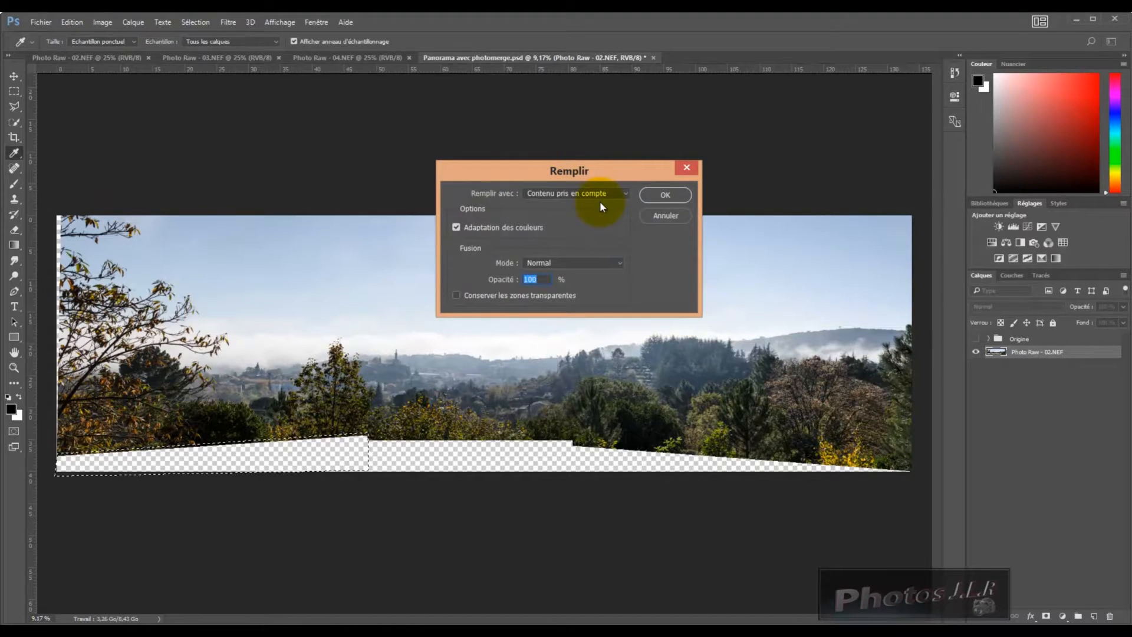
left_click(673, 194)
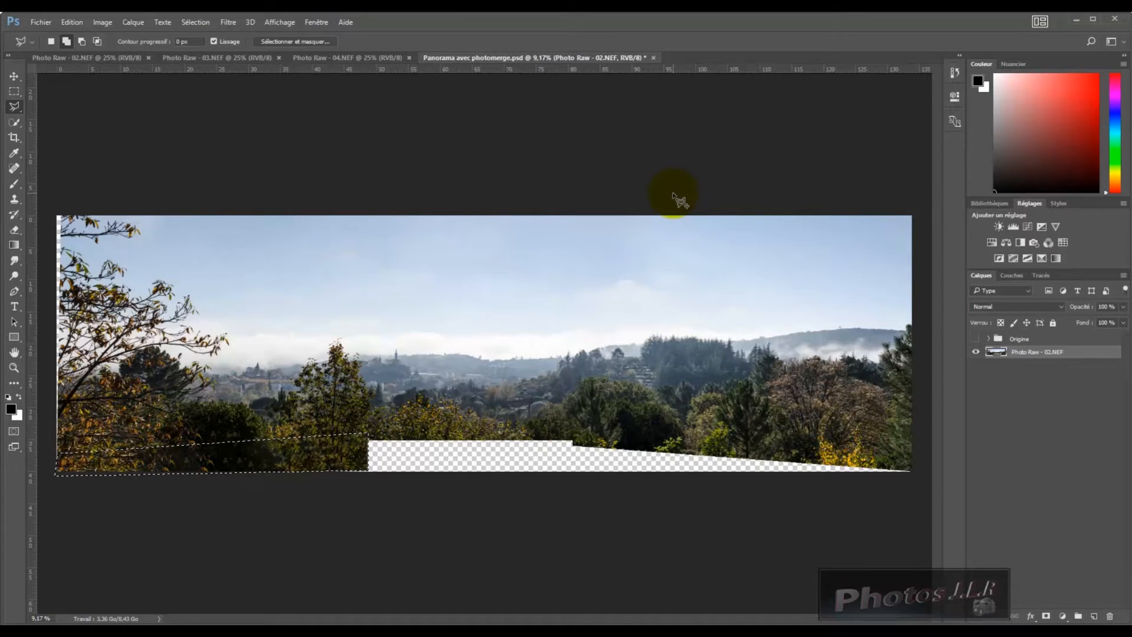
- Drop the current selection and outline the narrow transparent strip along the panorama's left edge with the Polygonal Lasso
key("ctrl+d")
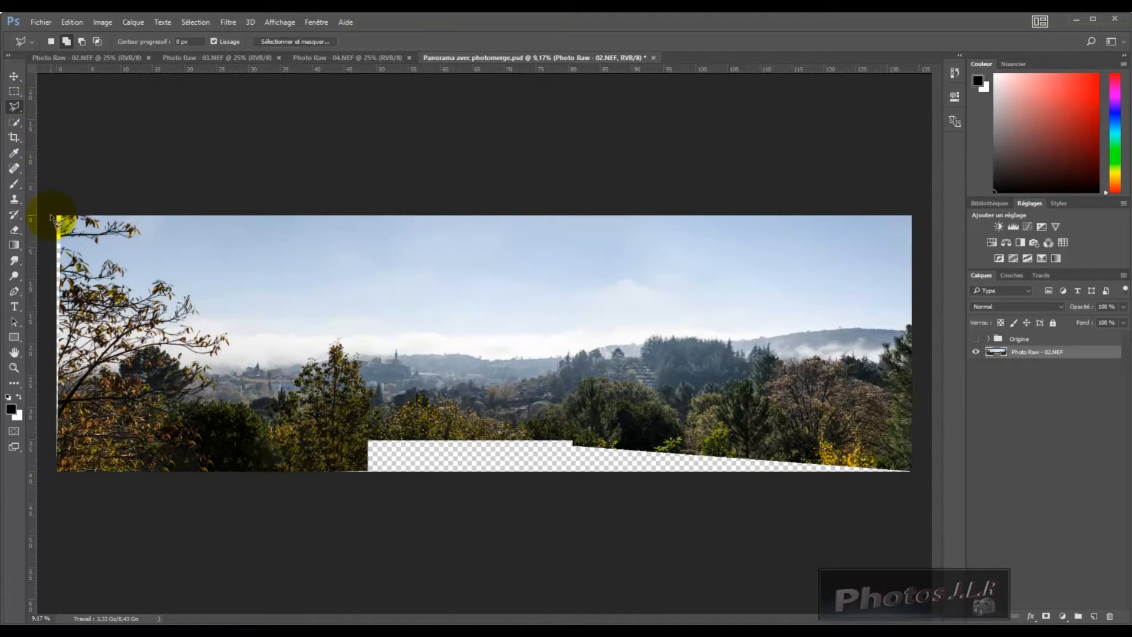
left_click(52, 216)
left_click(59, 215)
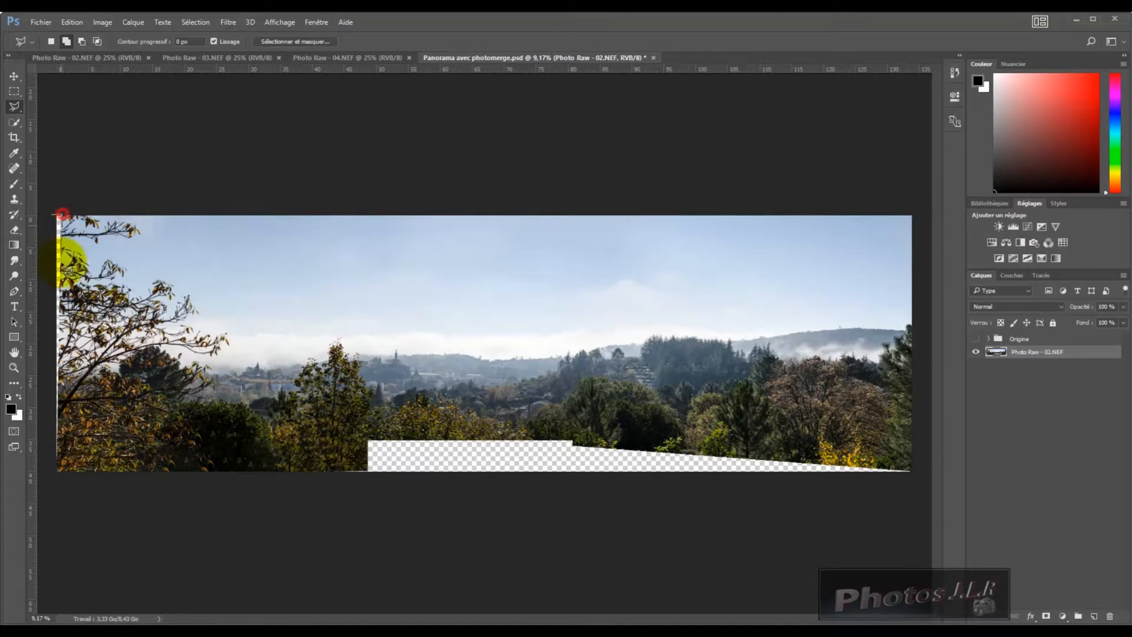
left_click(53, 467)
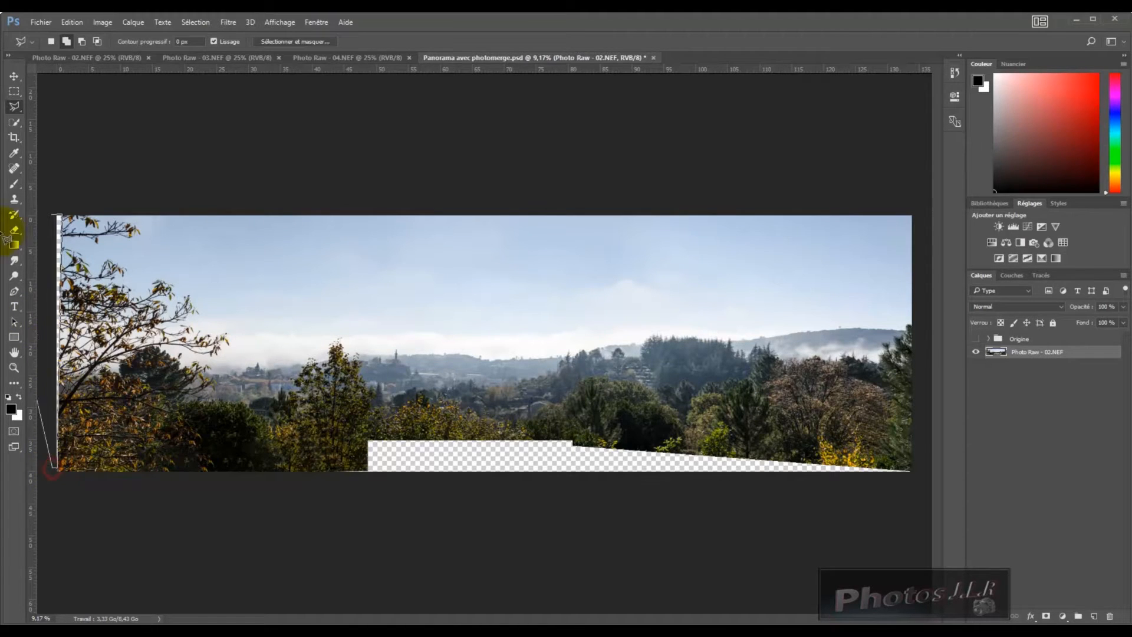
left_click(54, 216)
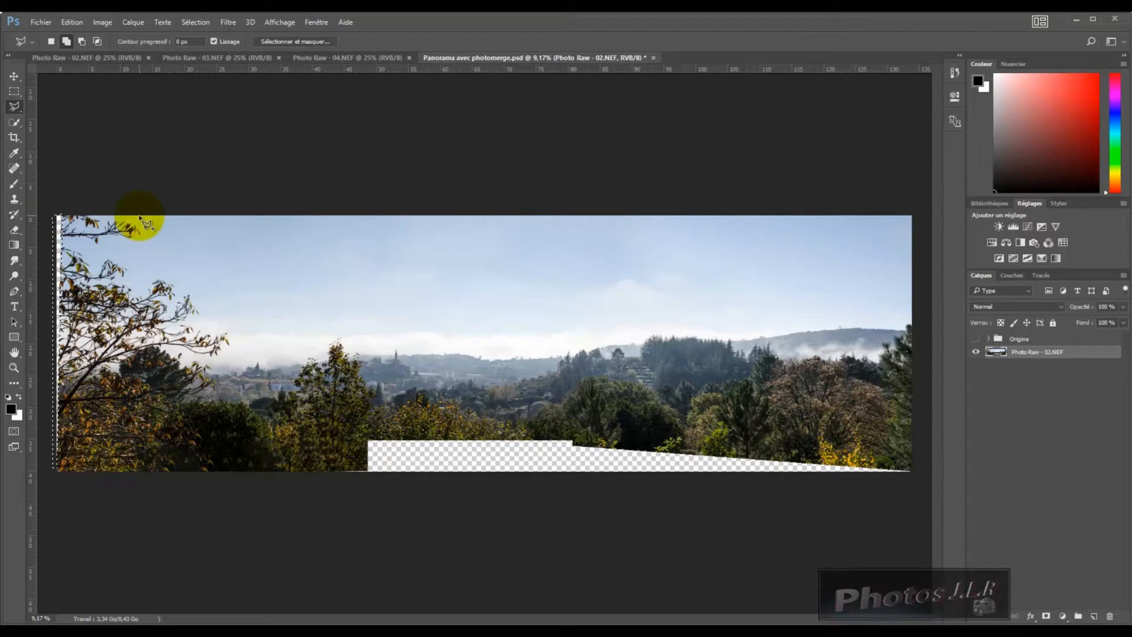
- Fill the left-edge strip with Contenu pris en compte, with Adaptation des couleurs on, Normal mode and 100% opacity, and deselect
left_click(80, 24)
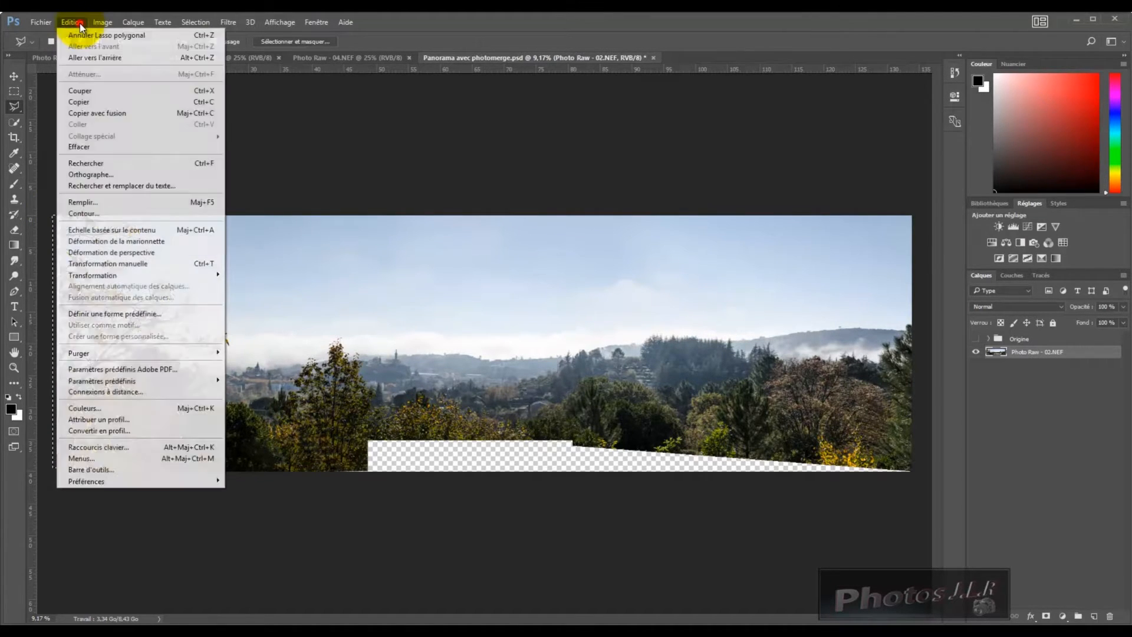
left_click(110, 203)
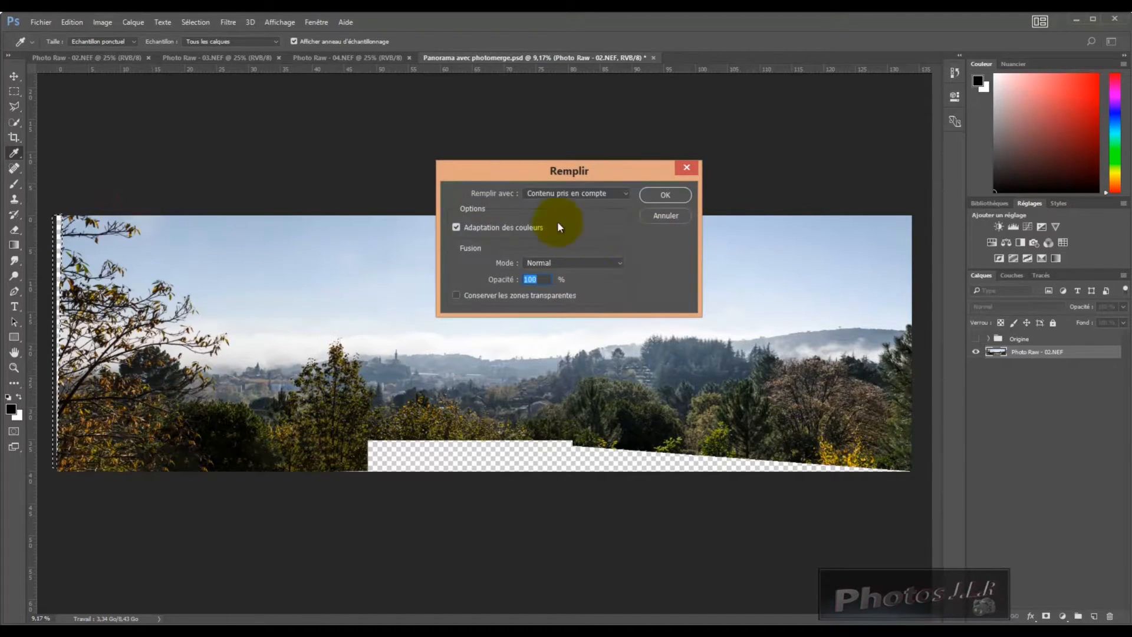
left_click(665, 194)
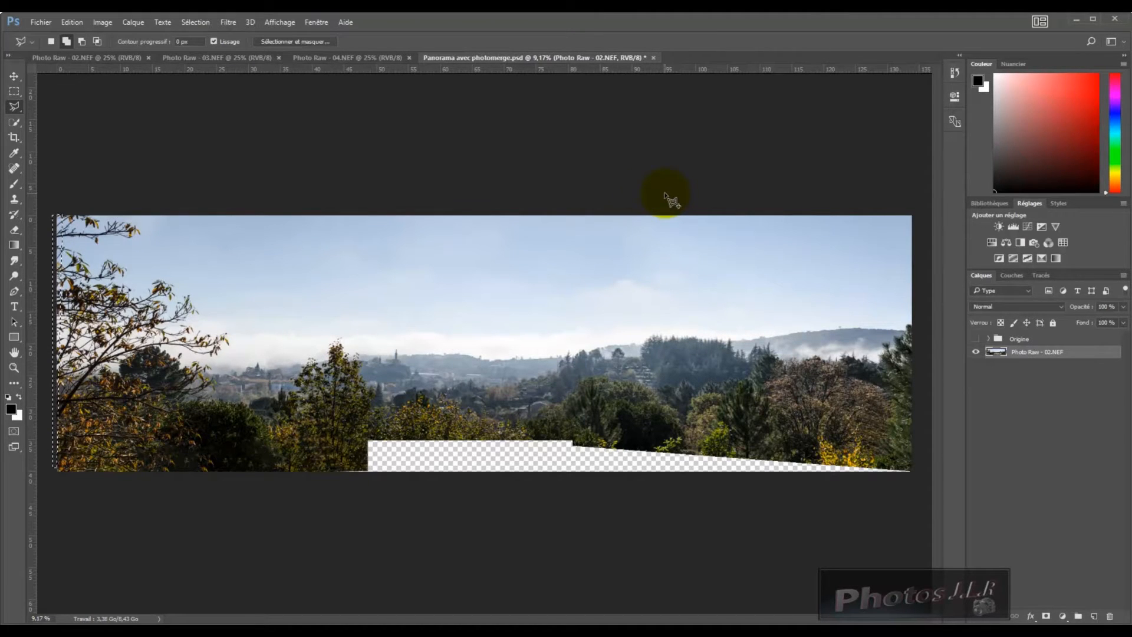
key("ctrl+d")
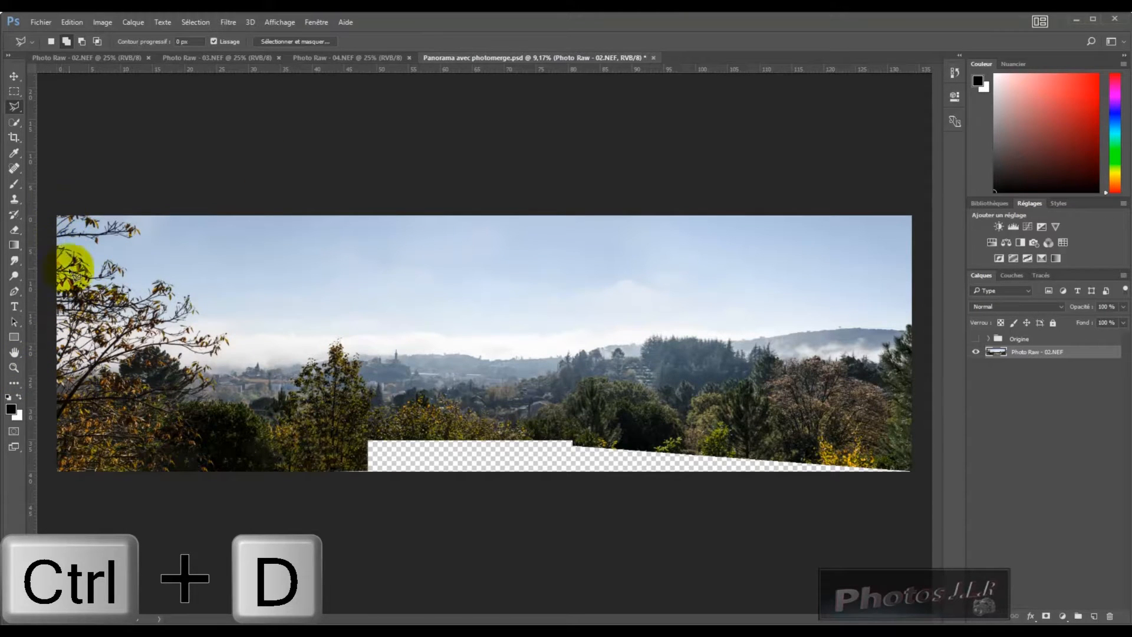
- Retouch the filled left edge with the Clone Stamp, sampling the dense leaves of the branch at the image border
scroll(104, 318, "up", 5)
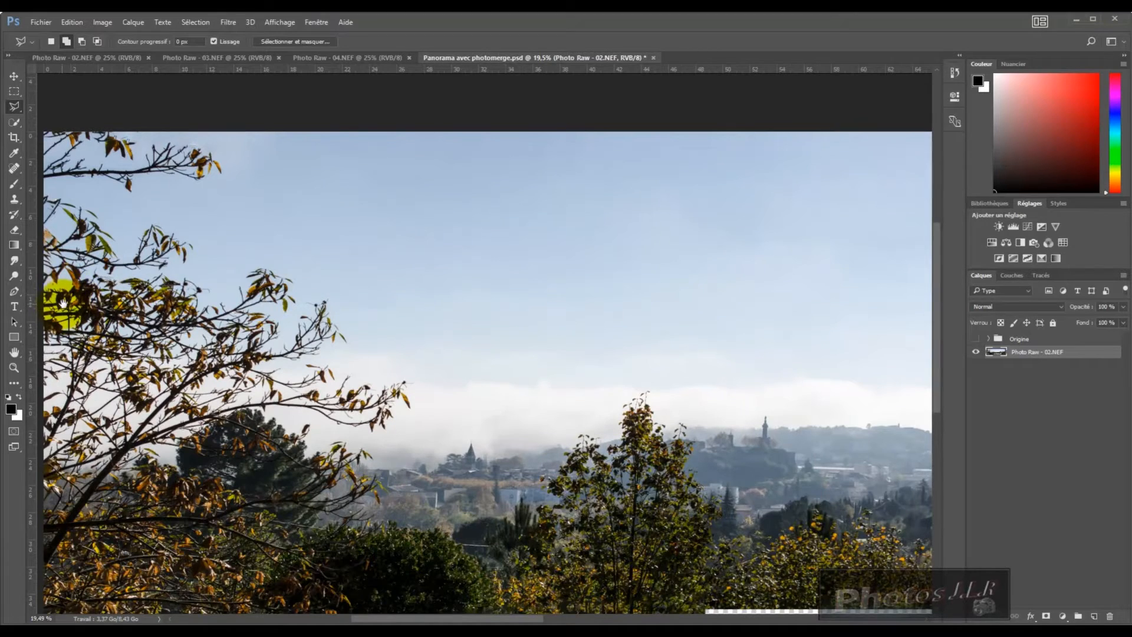
left_click_drag(63, 303, 164, 318)
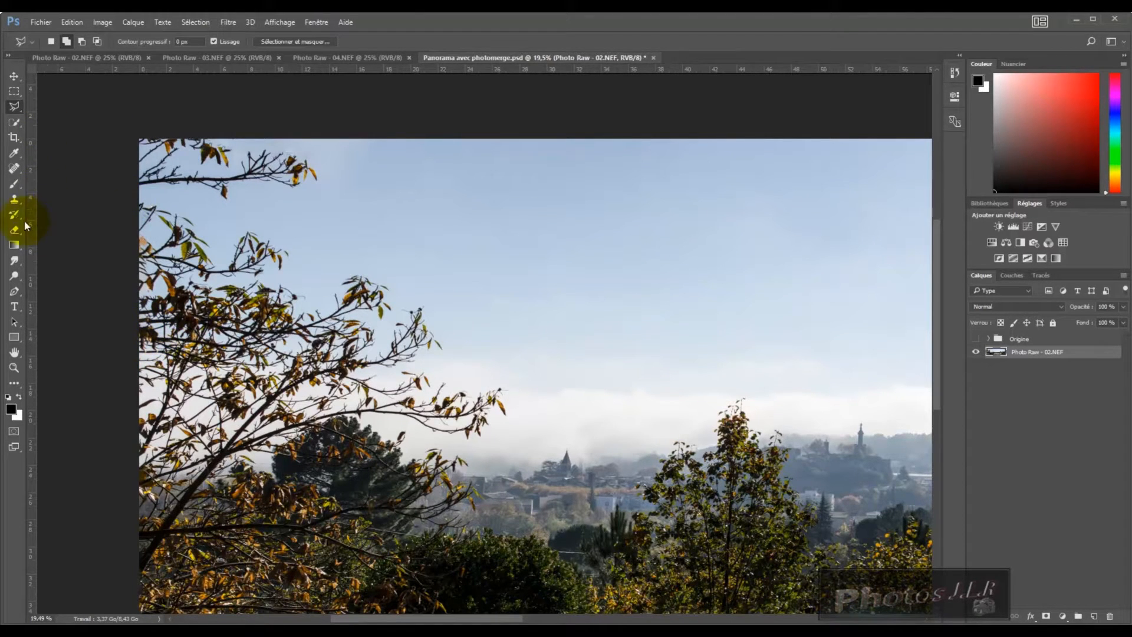
left_click(16, 203)
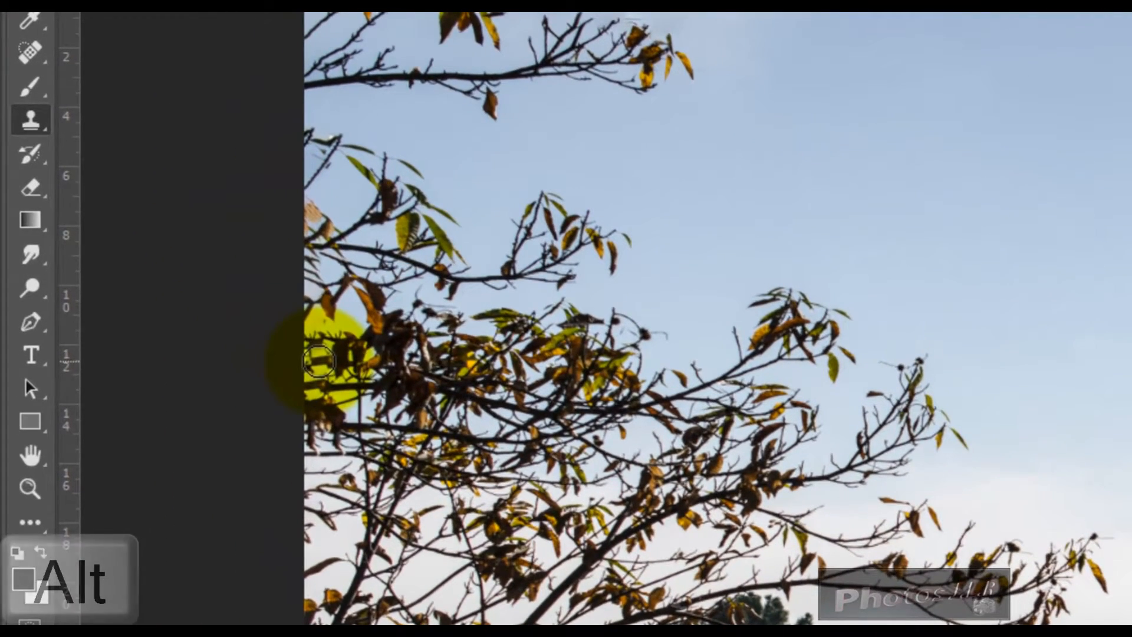
left_click(324, 365, "alt")
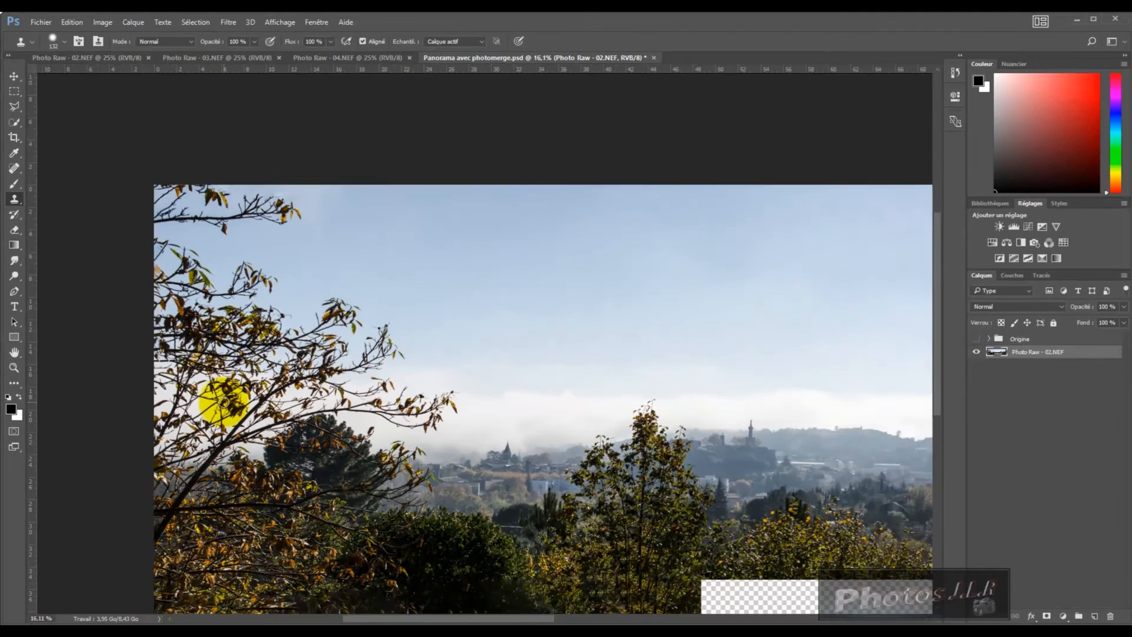
- Clone dark foliage over the thin transparent sliver under the tall tree, along the bottom border up to the remaining gap
scroll(223, 403, "down", 1)
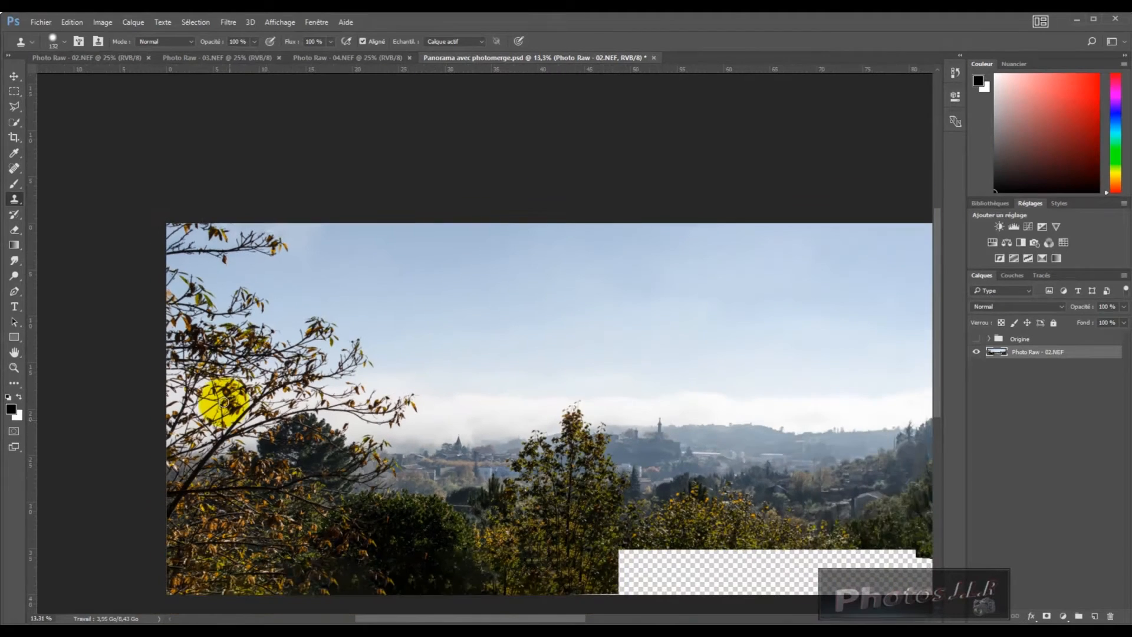
scroll(223, 403, "down", 2)
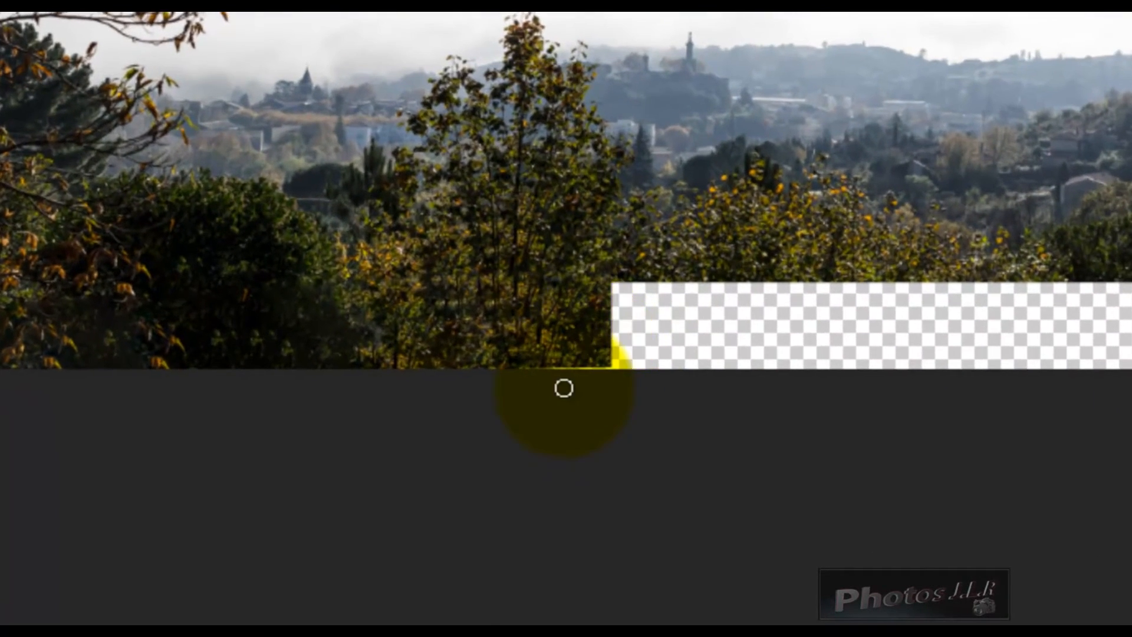
scroll(535, 399, "up", 5)
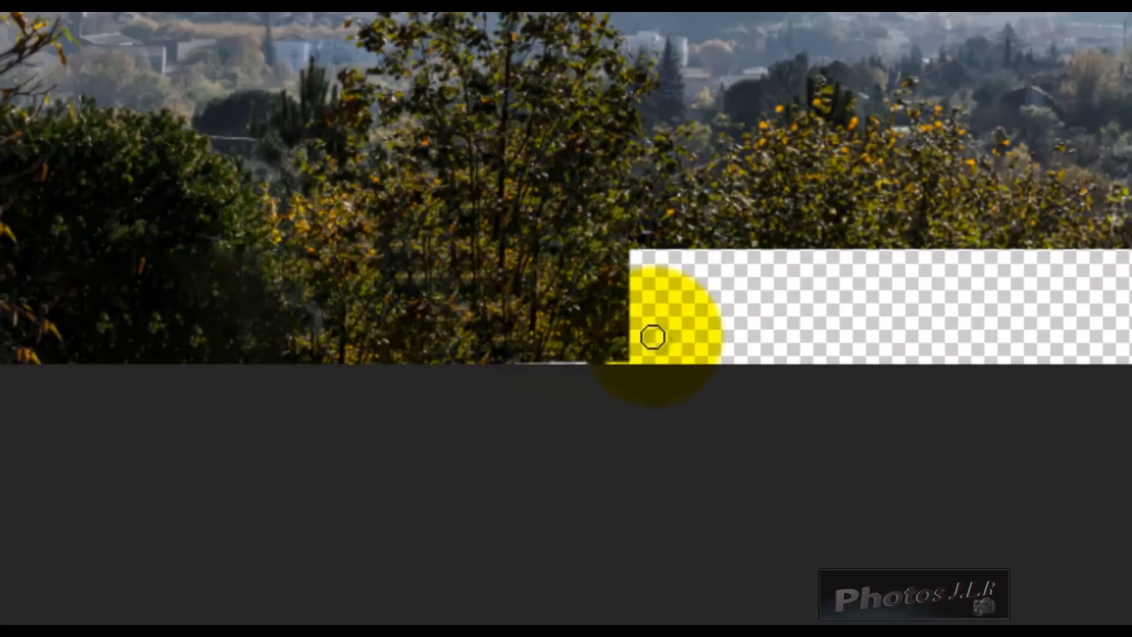
scroll(514, 388, "up", 2)
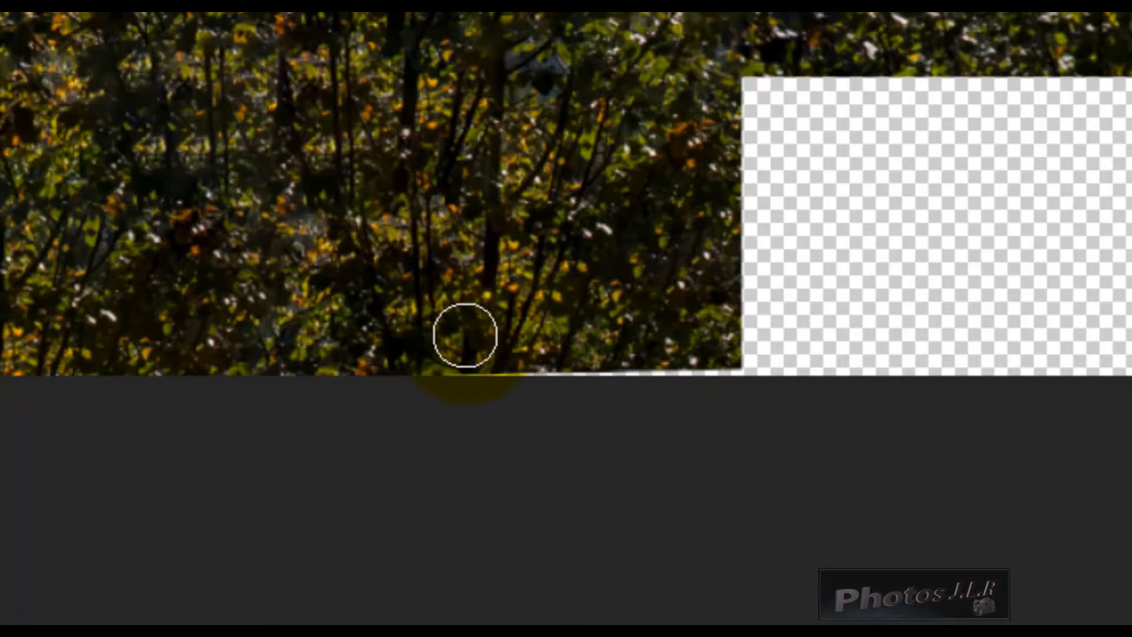
key("alt")
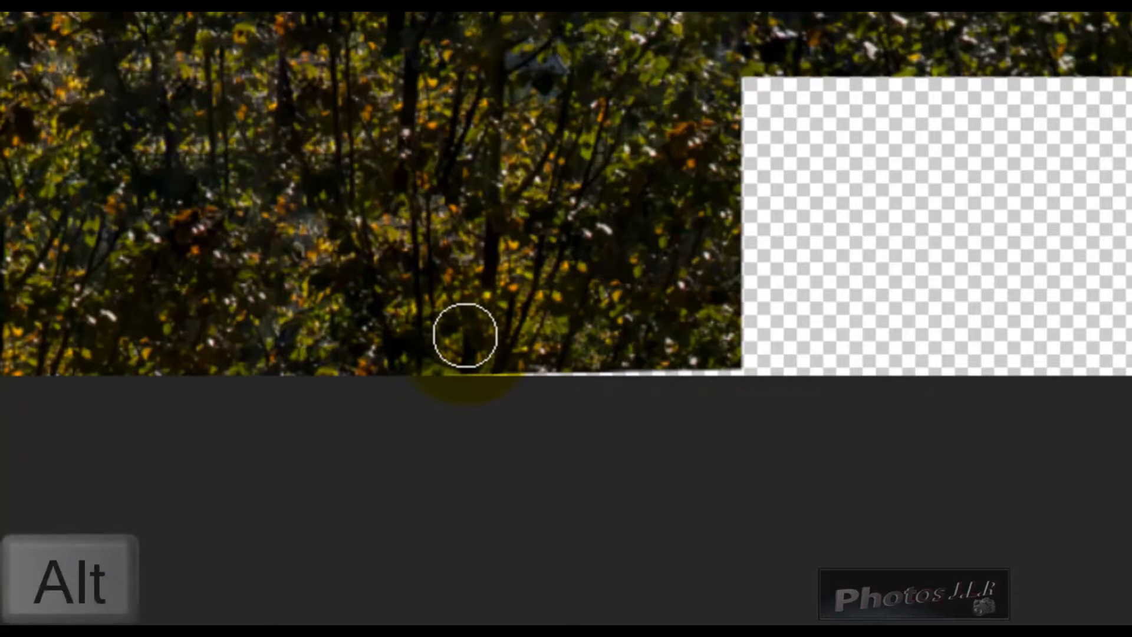
left_click(465, 335, "alt")
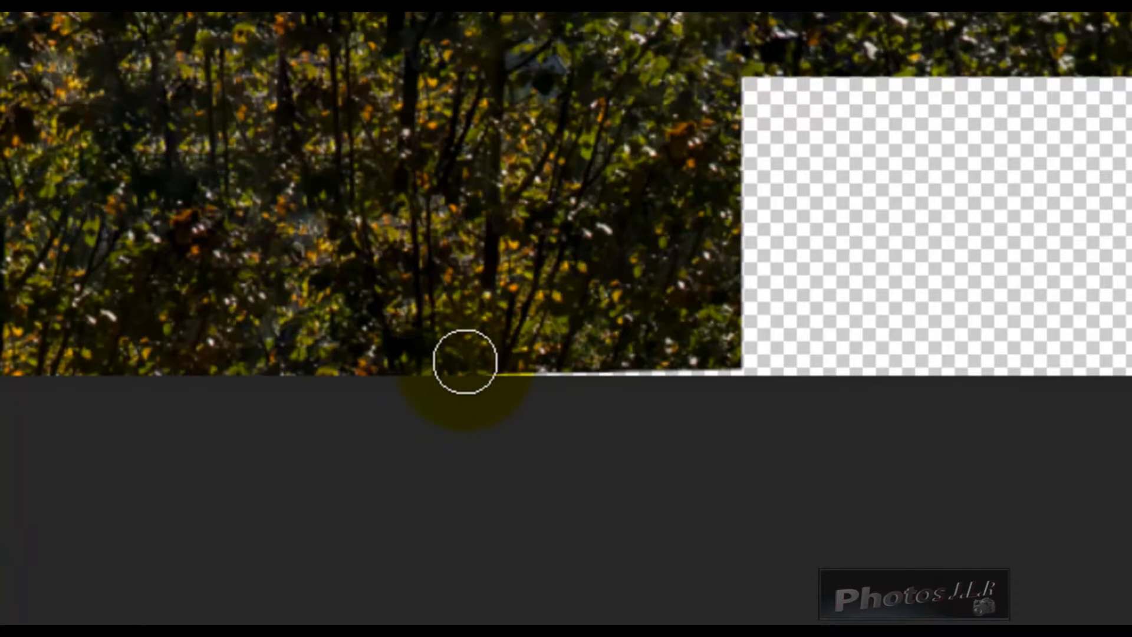
left_click_drag(475, 367, 731, 370)
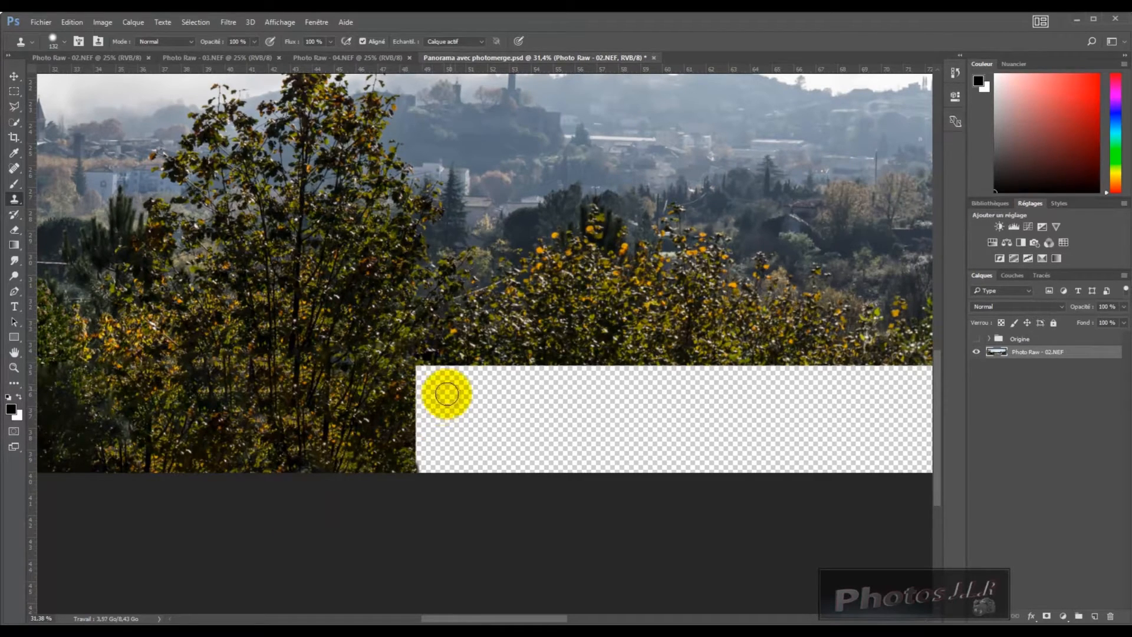
- Select the remaining transparent area below the trees with the Polygonal Lasso, following its stepped upper edge to the right border
scroll(467, 372, "down", 1)
scroll(467, 371, "down", 4)
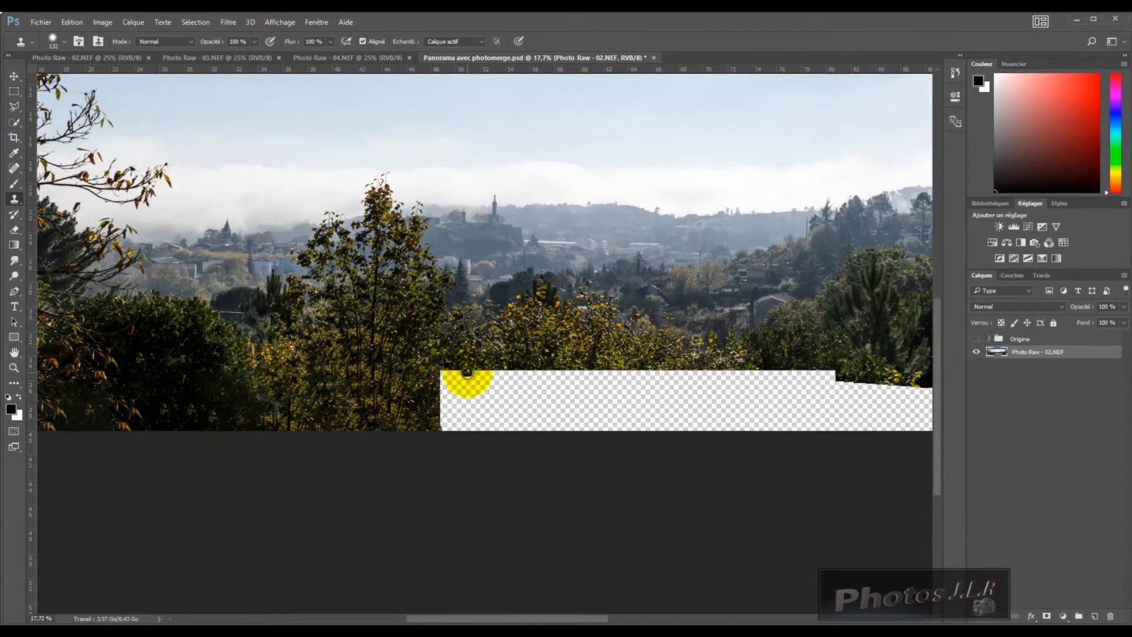
scroll(467, 373, "down", 1)
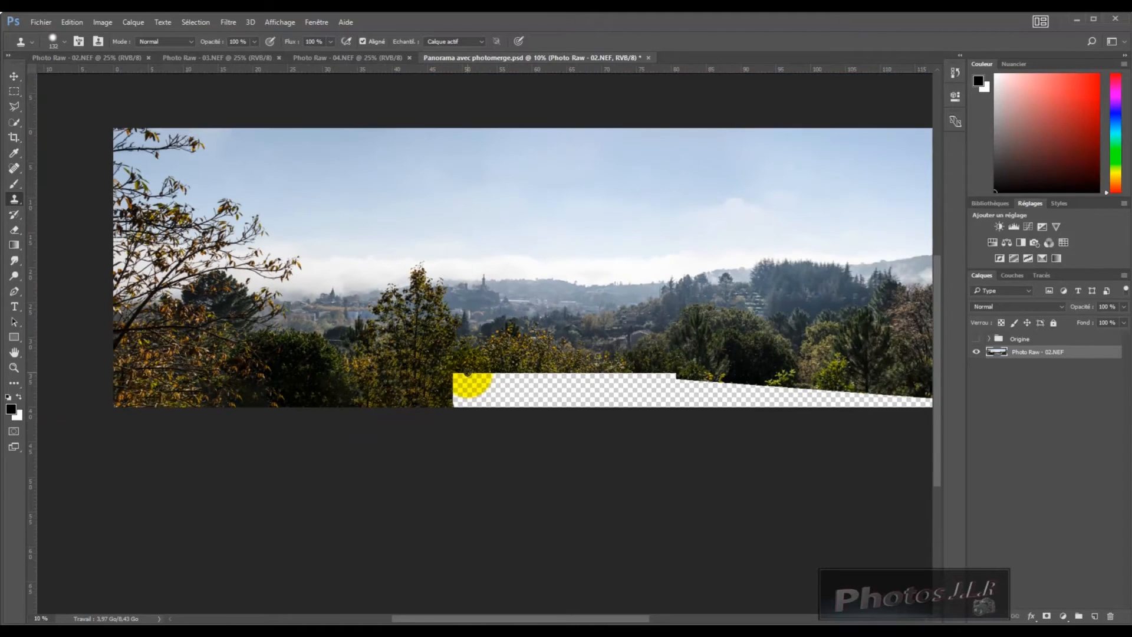
scroll(468, 373, "down", 1)
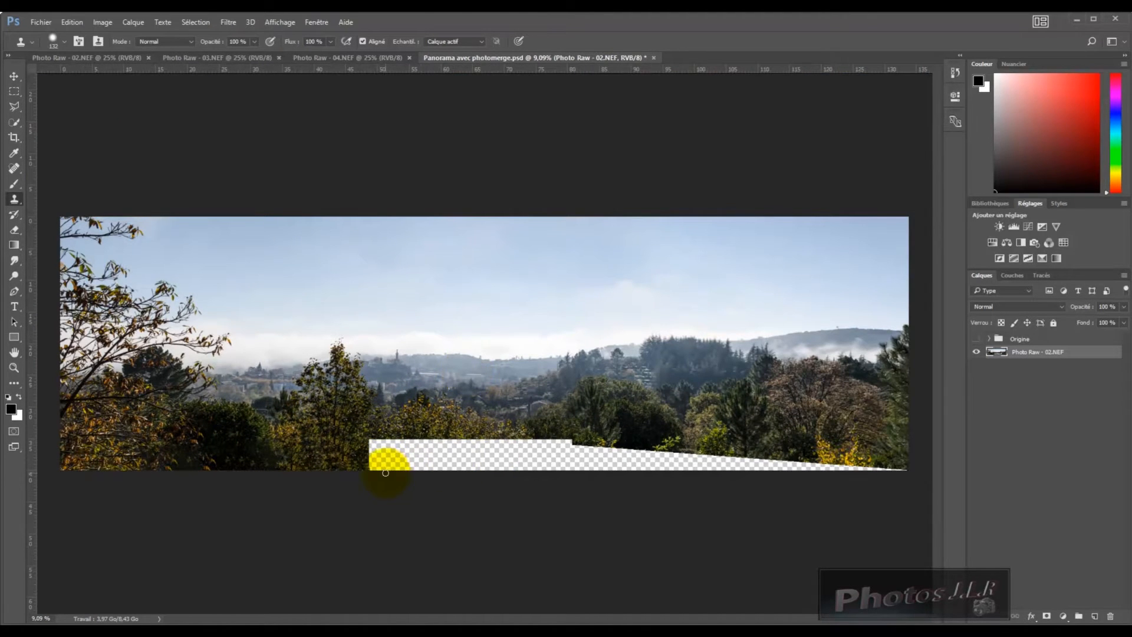
left_click(13, 108)
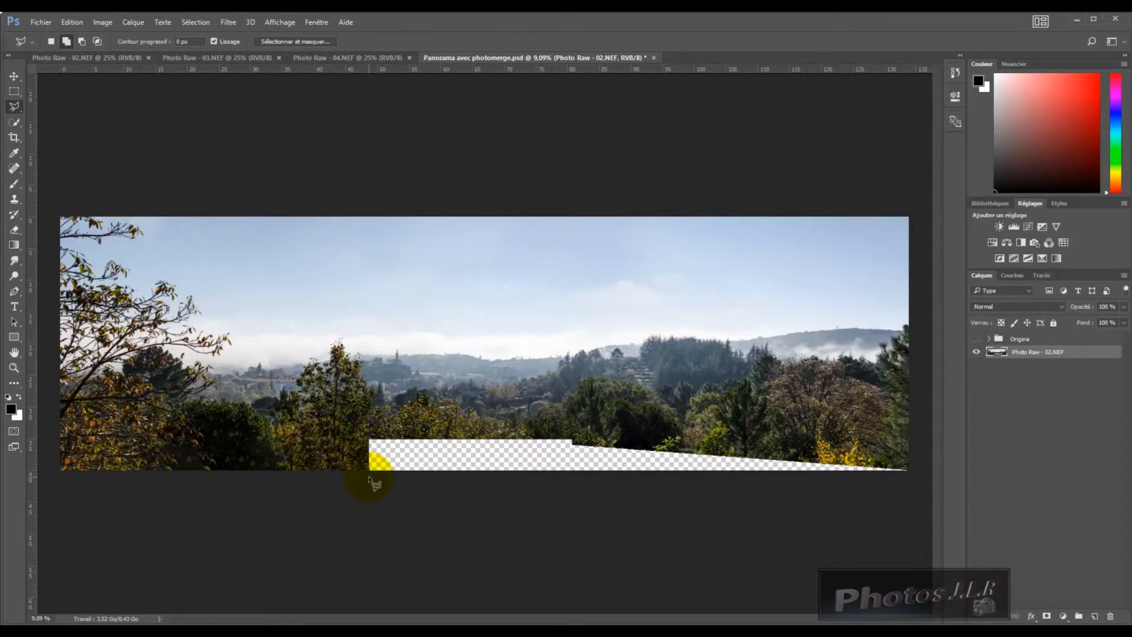
left_click_drag(368, 476, 370, 442)
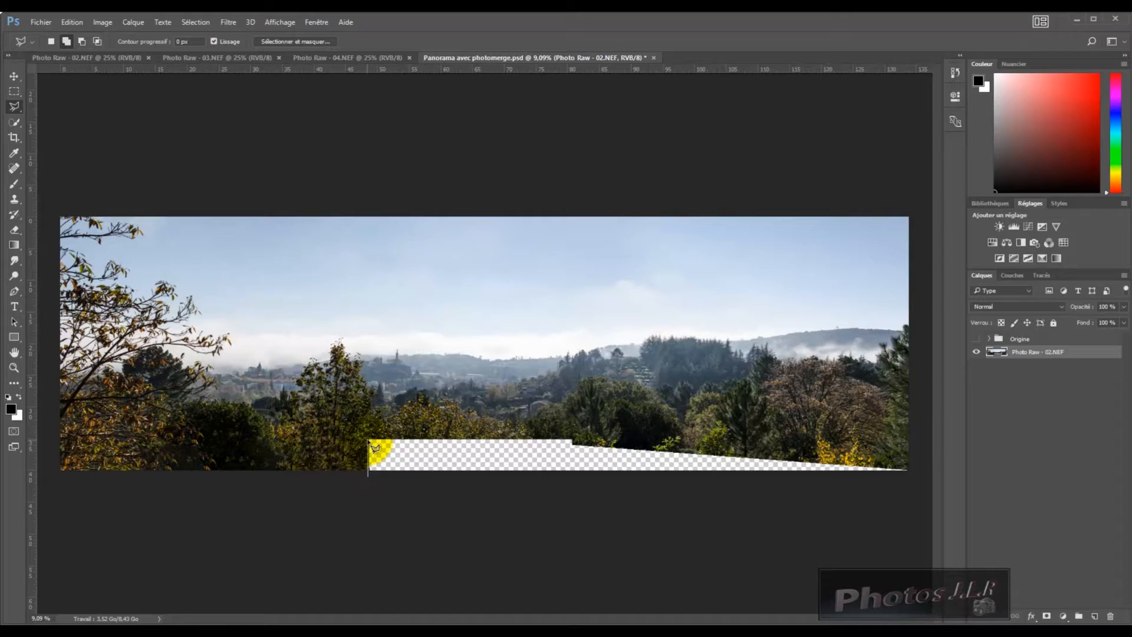
left_click(573, 437)
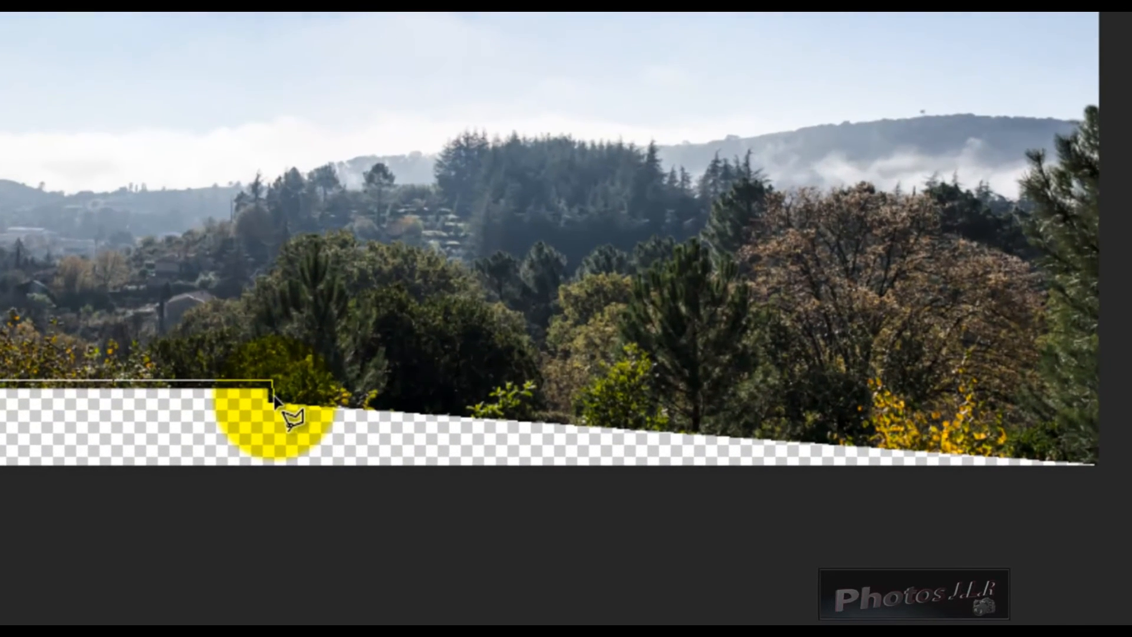
left_click(574, 442)
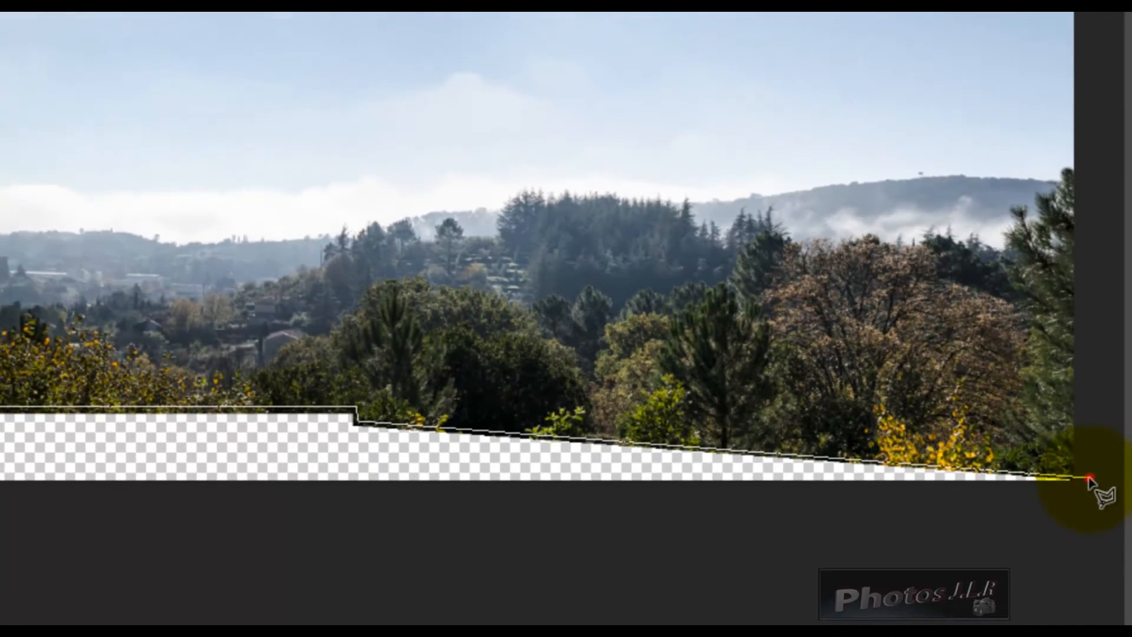
left_click(1112, 465)
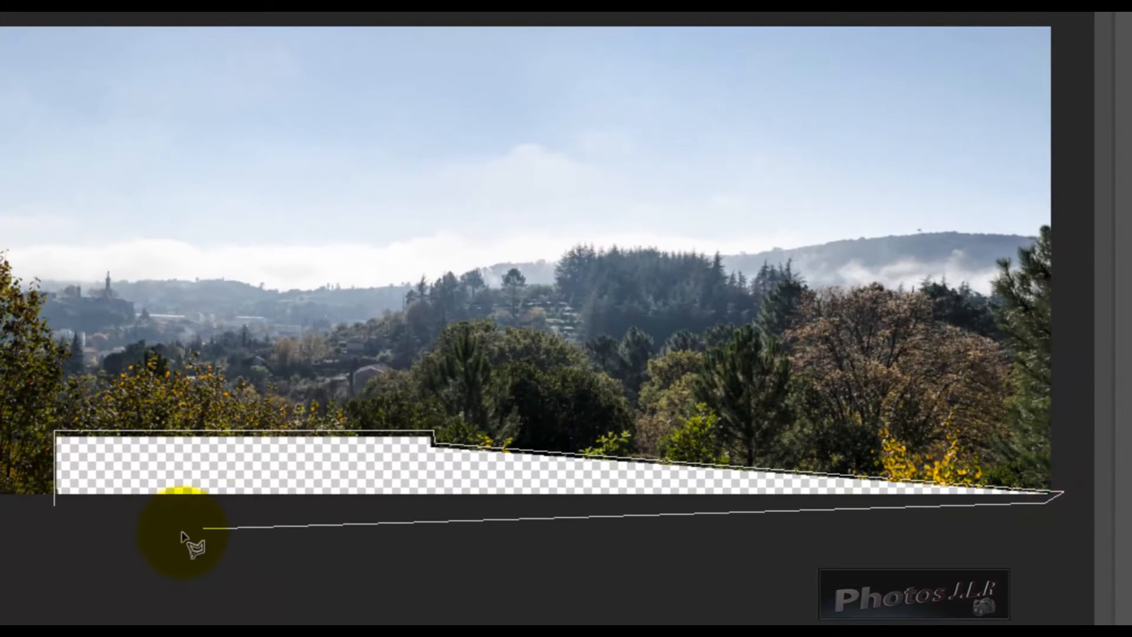
left_click(55, 503)
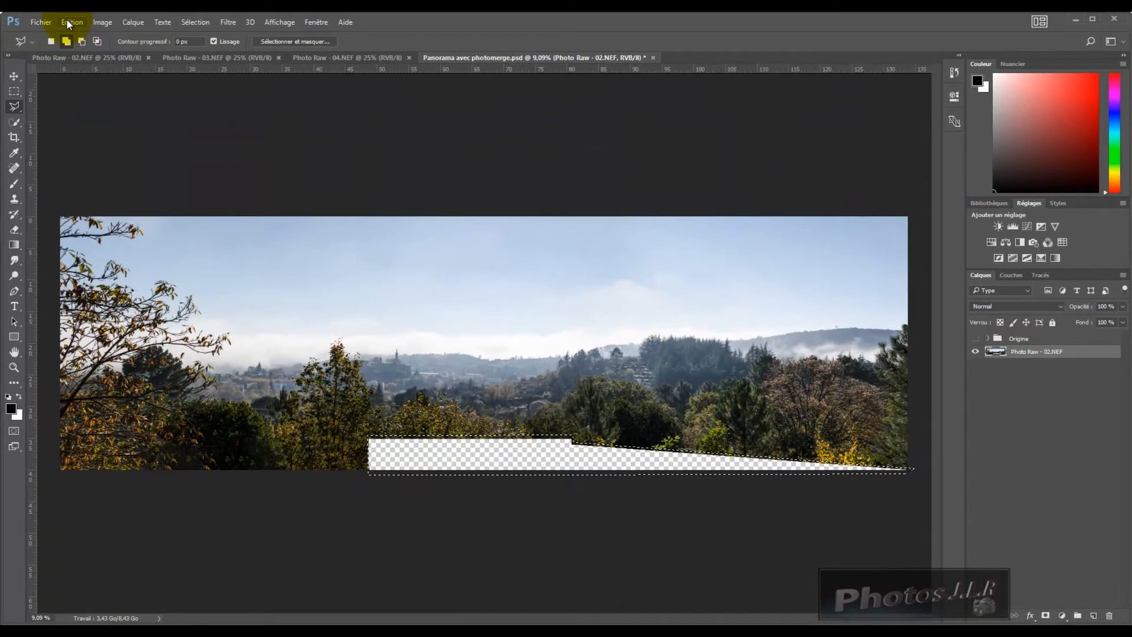
- Fill the remaining bottom selection with Contenu pris en compte, Adaptation des couleurs on, Normal mode and 100% opacity, and deselect
left_click(70, 22)
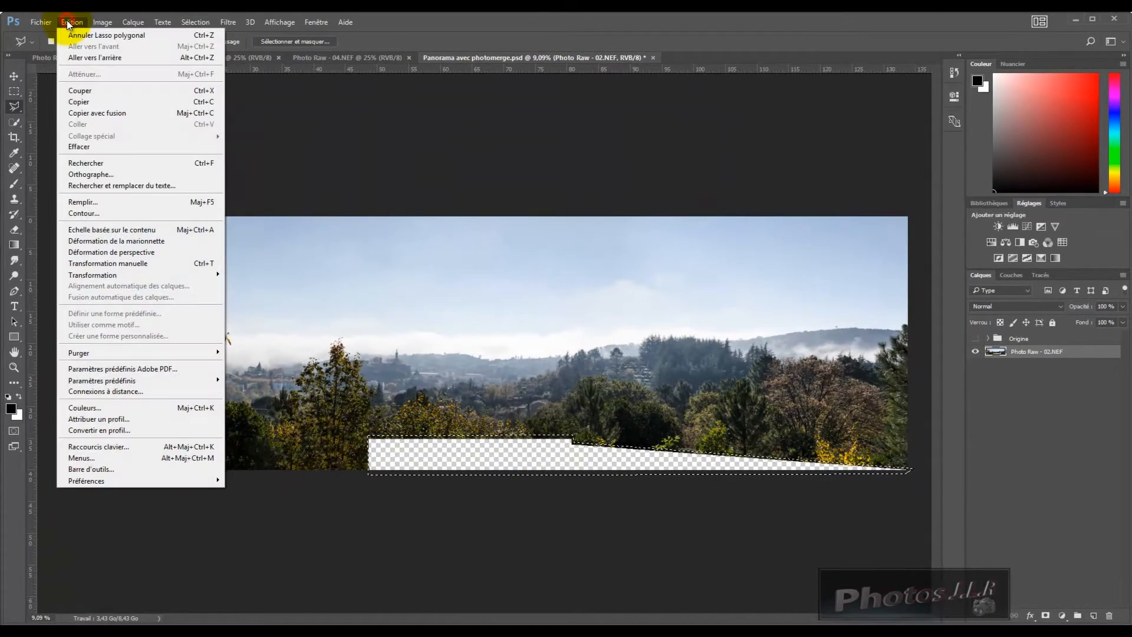
left_click(73, 201)
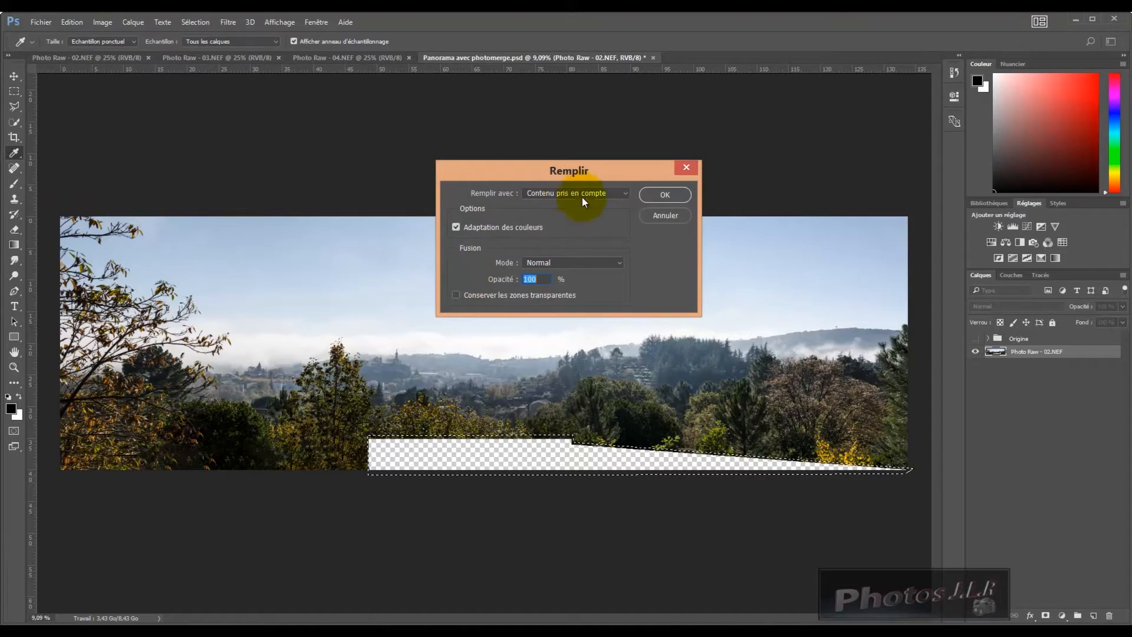
left_click(670, 195)
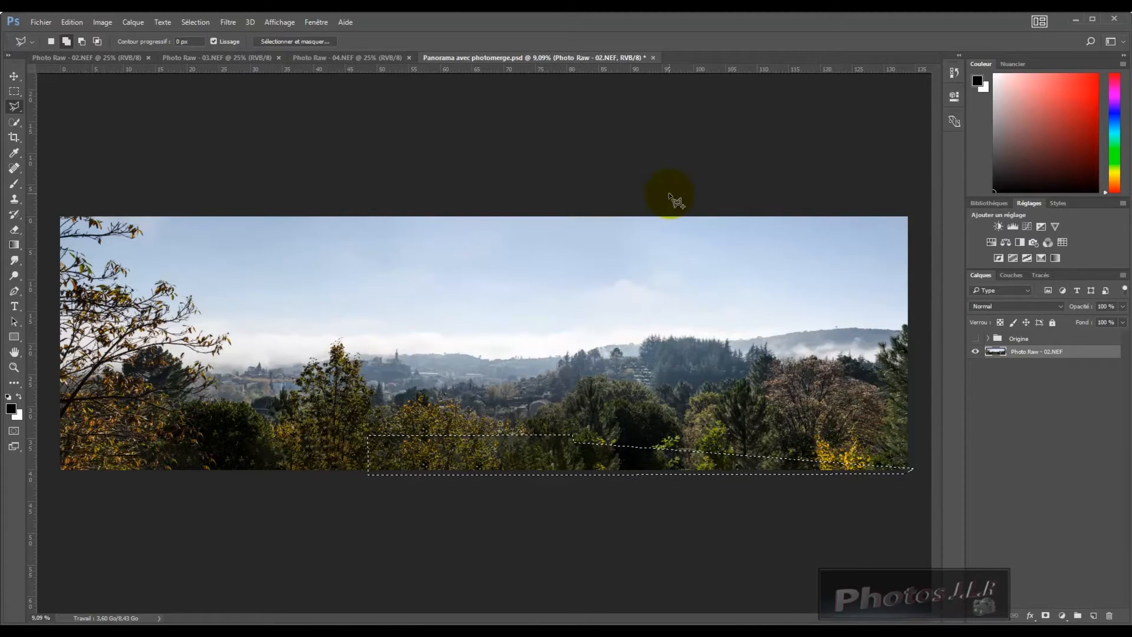
key("ctrl+d")
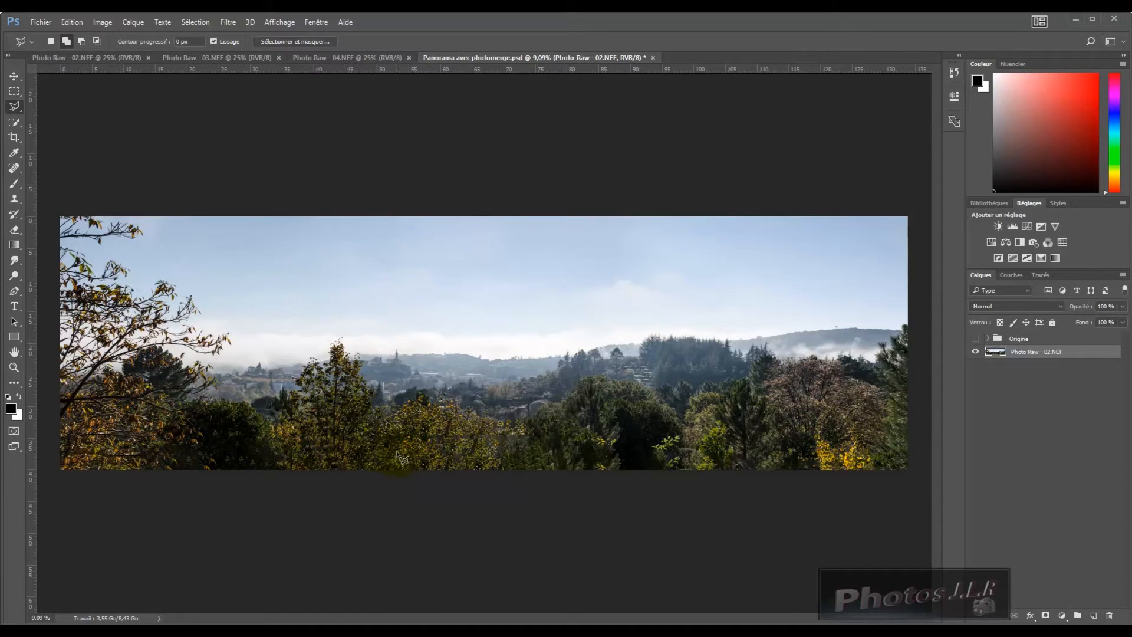
- Inspect the filled band below the trees and sample foliage right of the tall tree with the Clone Stamp to retouch its seam
scroll(425, 455, "up", 3)
scroll(435, 450, "up", 1)
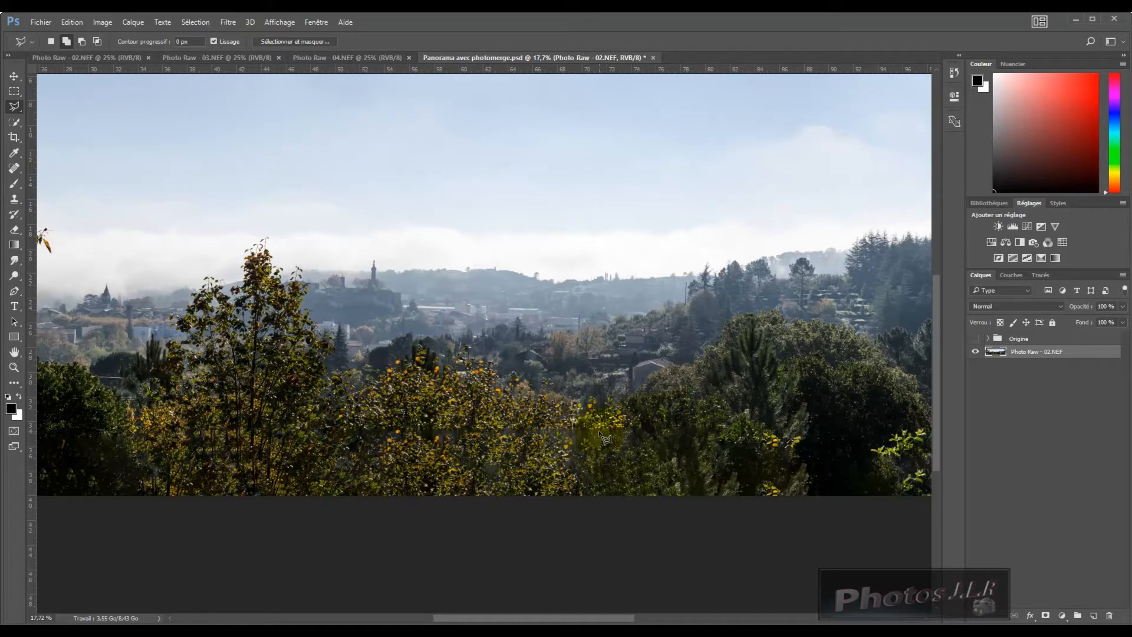
left_click_drag(747, 435, 334, 431)
left_click_drag(578, 435, 874, 463)
left_click_drag(396, 459, 629, 469)
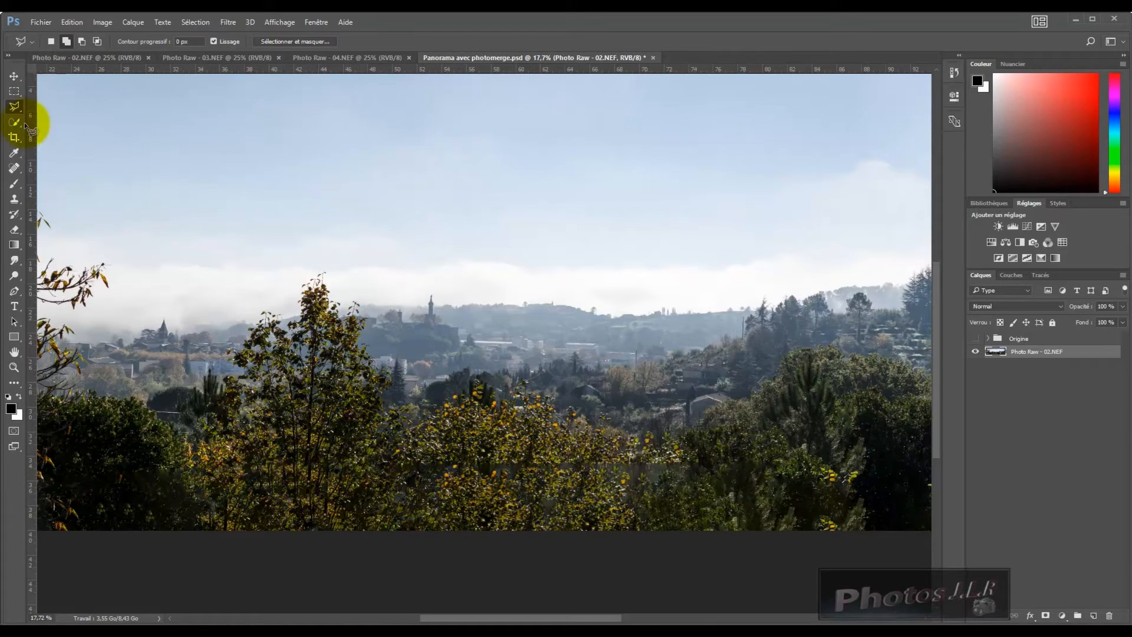
left_click(15, 200)
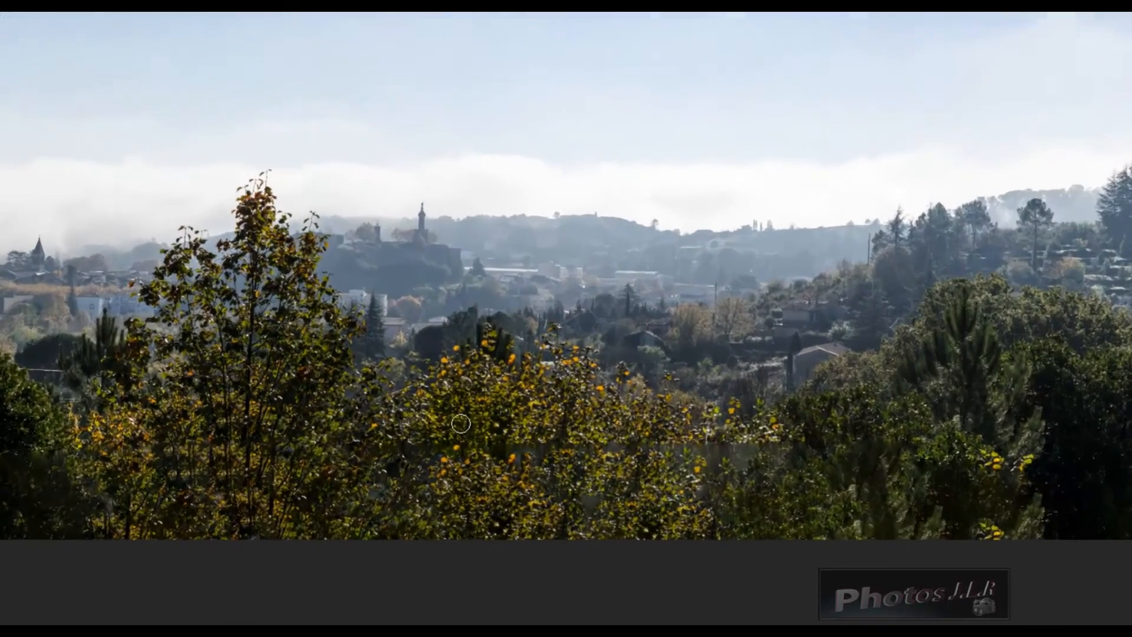
key("alt")
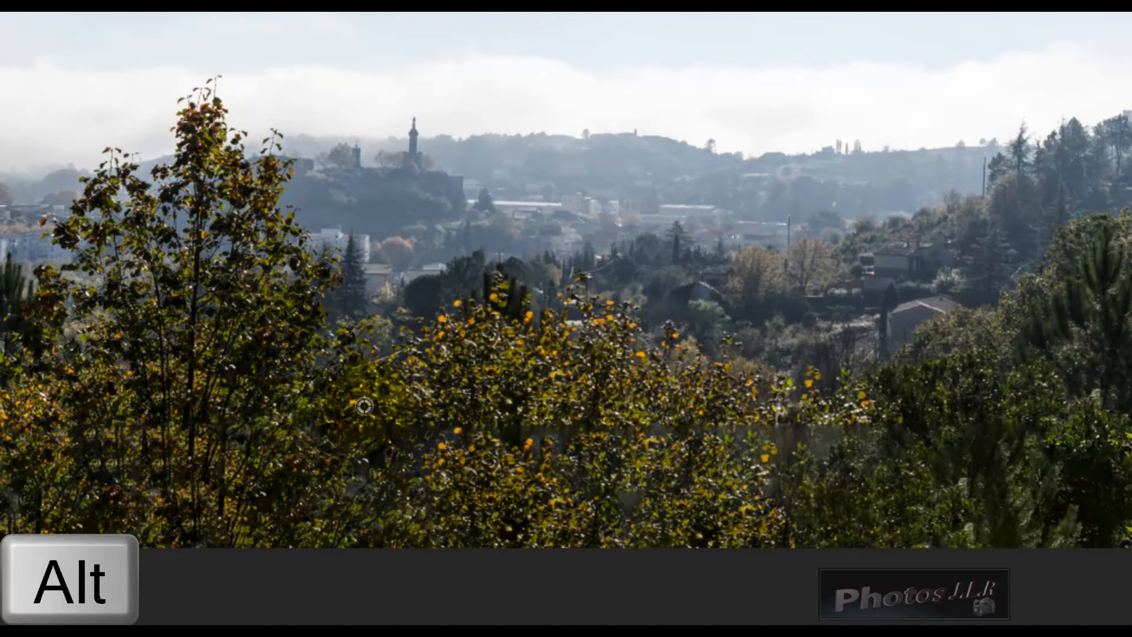
left_click(367, 405, "alt")
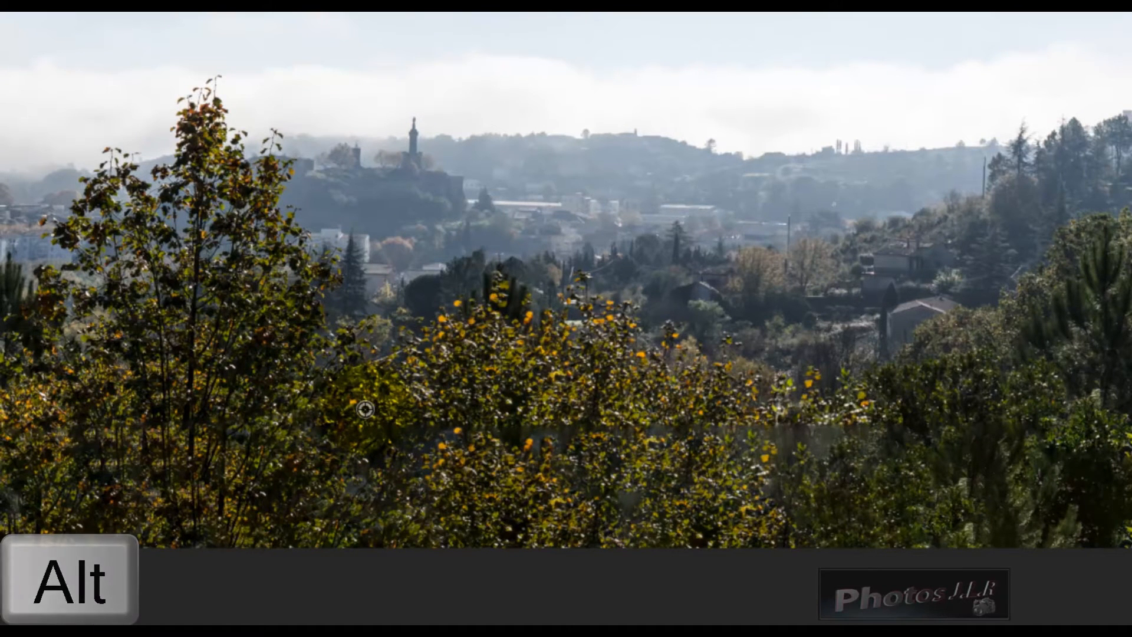